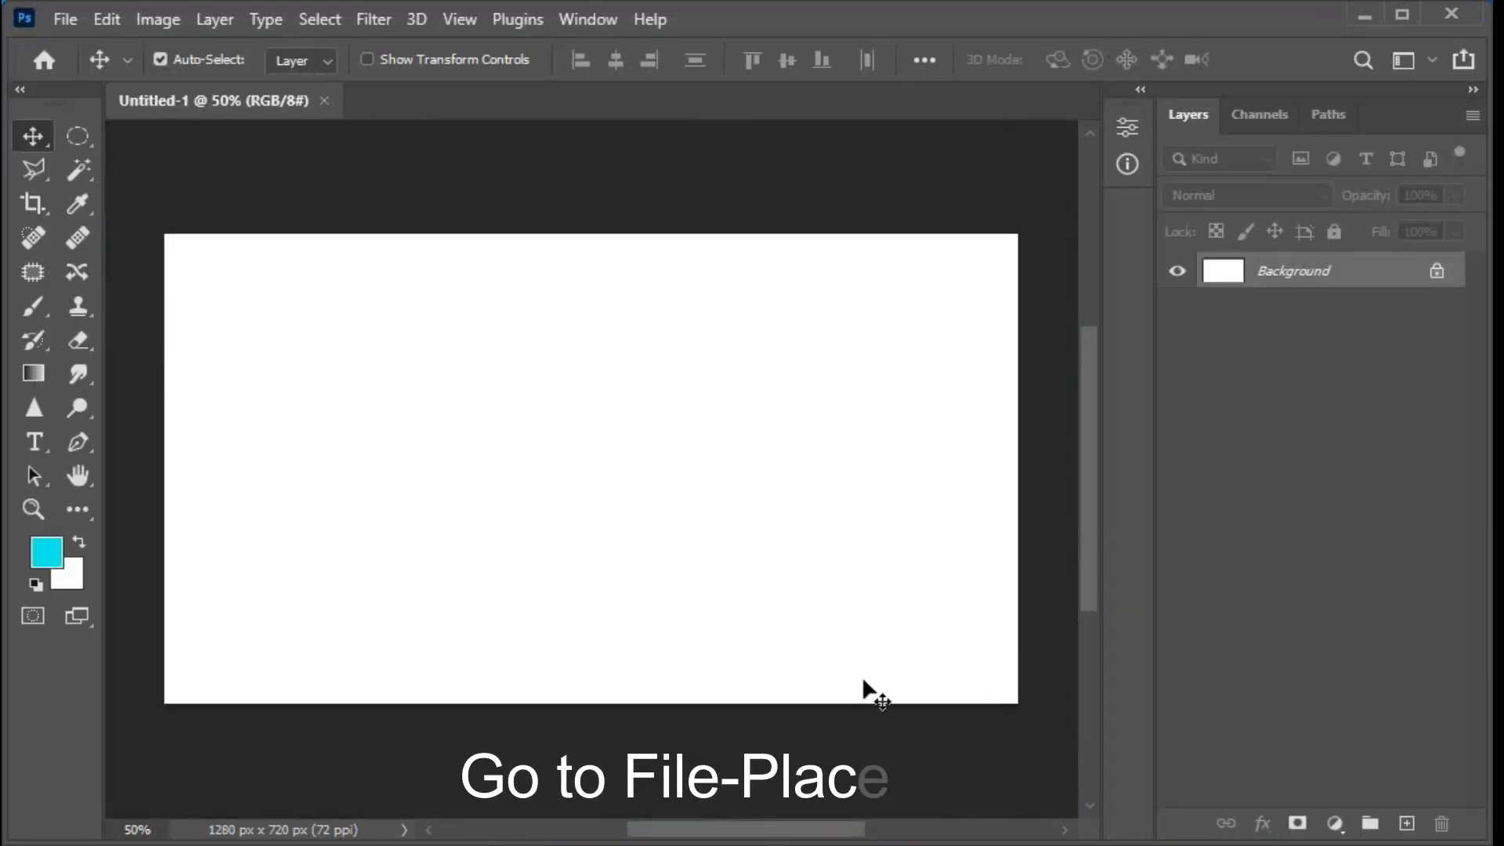
# - Place the red heart envelope photo from the Downloads folder into the document as an embedded image
pyautogui.click(69, 20)
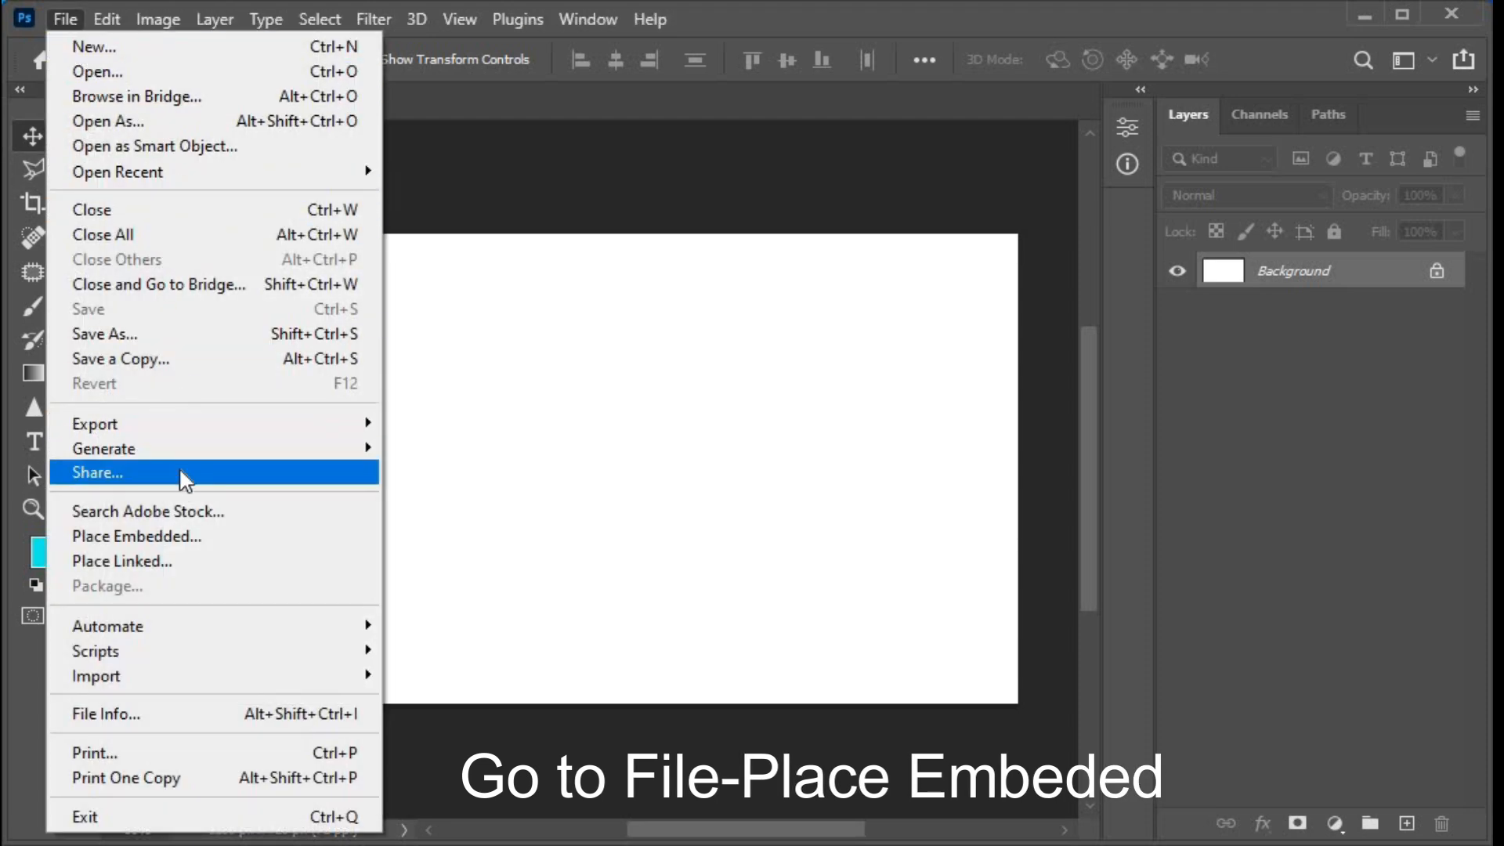
pyautogui.click(295, 537)
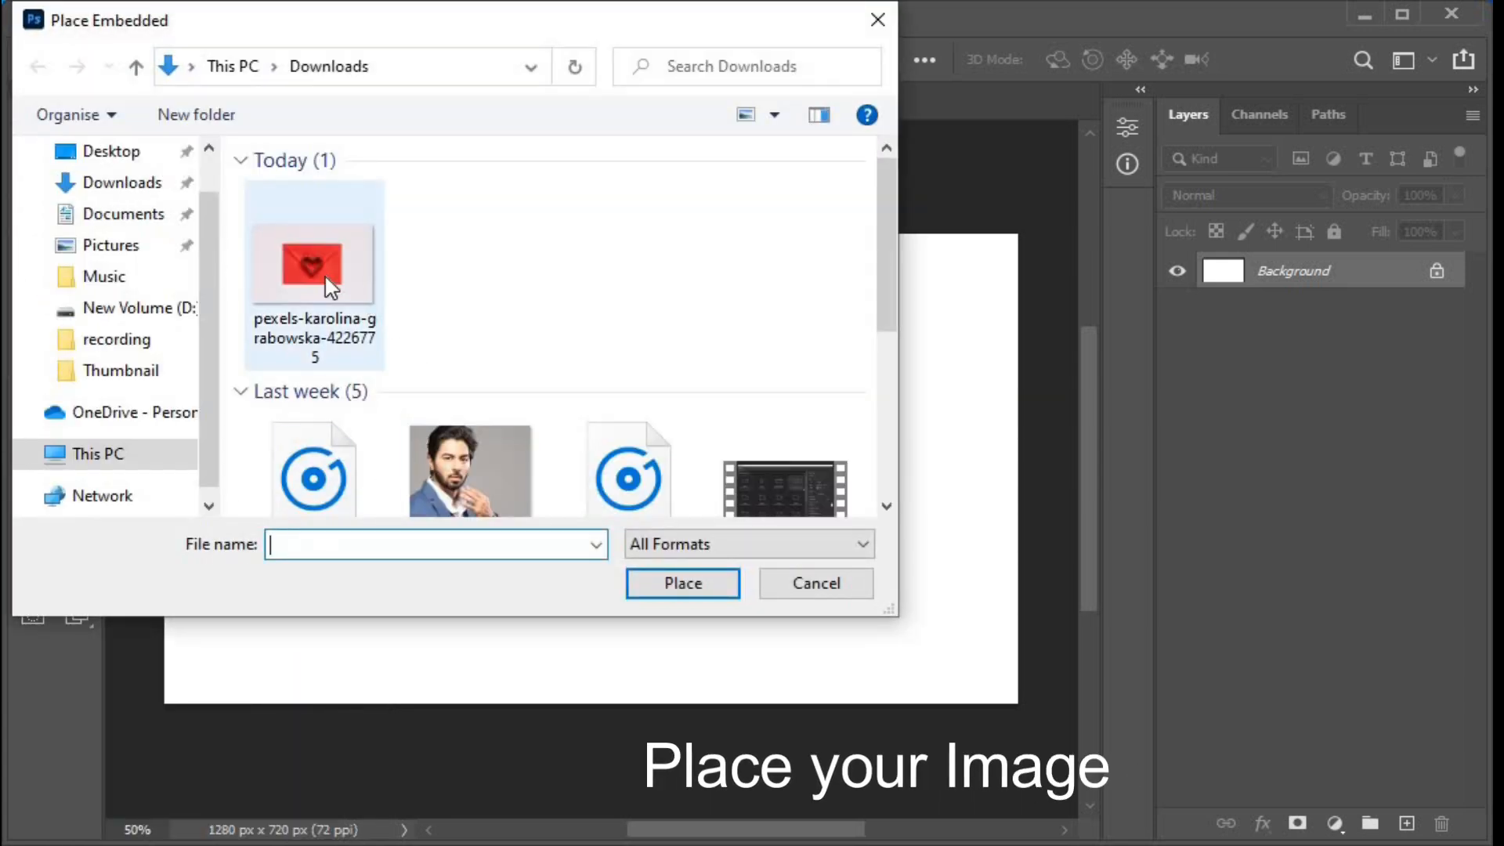
pyautogui.click(331, 288)
pyautogui.click(722, 597)
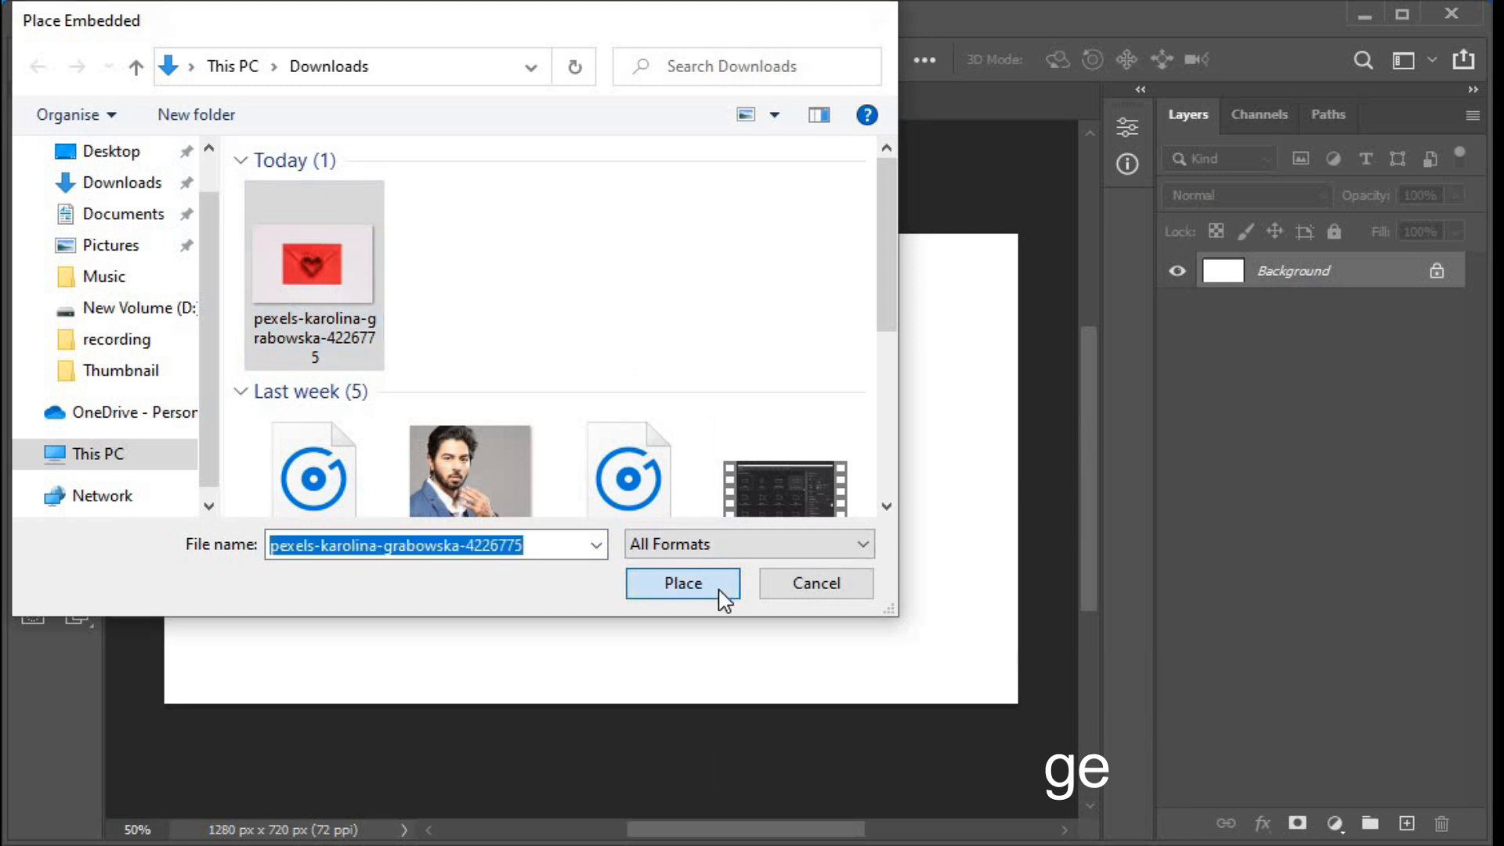
# - Scale the placed envelope image proportionally to about 47% so it covers the whole canvas, and commit the transform
pyautogui.scroll(-3, 744, 571)
pyautogui.scroll(-3, 743, 570)
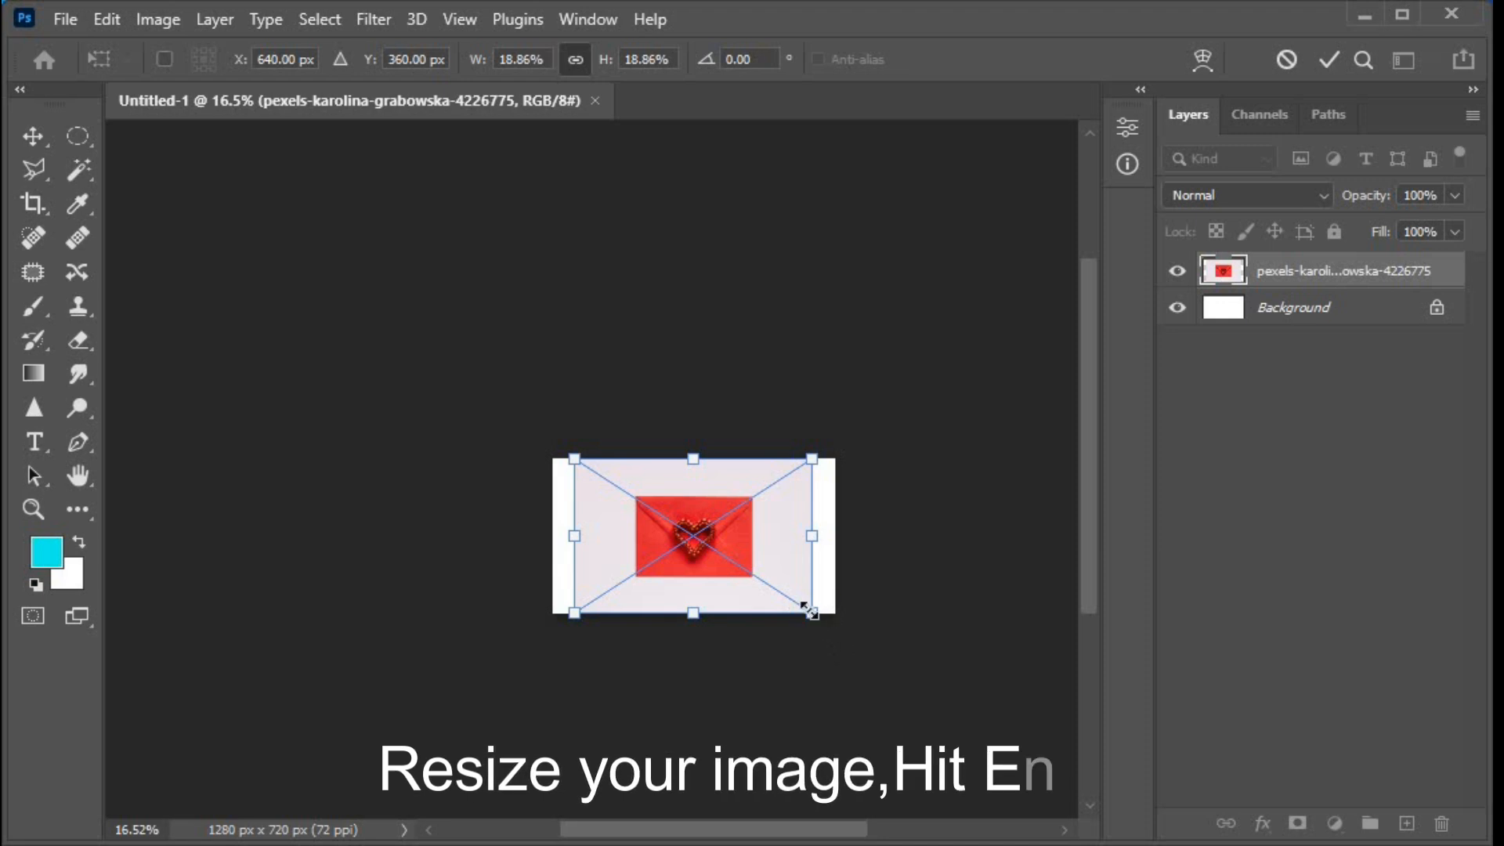
pyautogui.moveTo(808, 610); pyautogui.dragTo(975, 740)
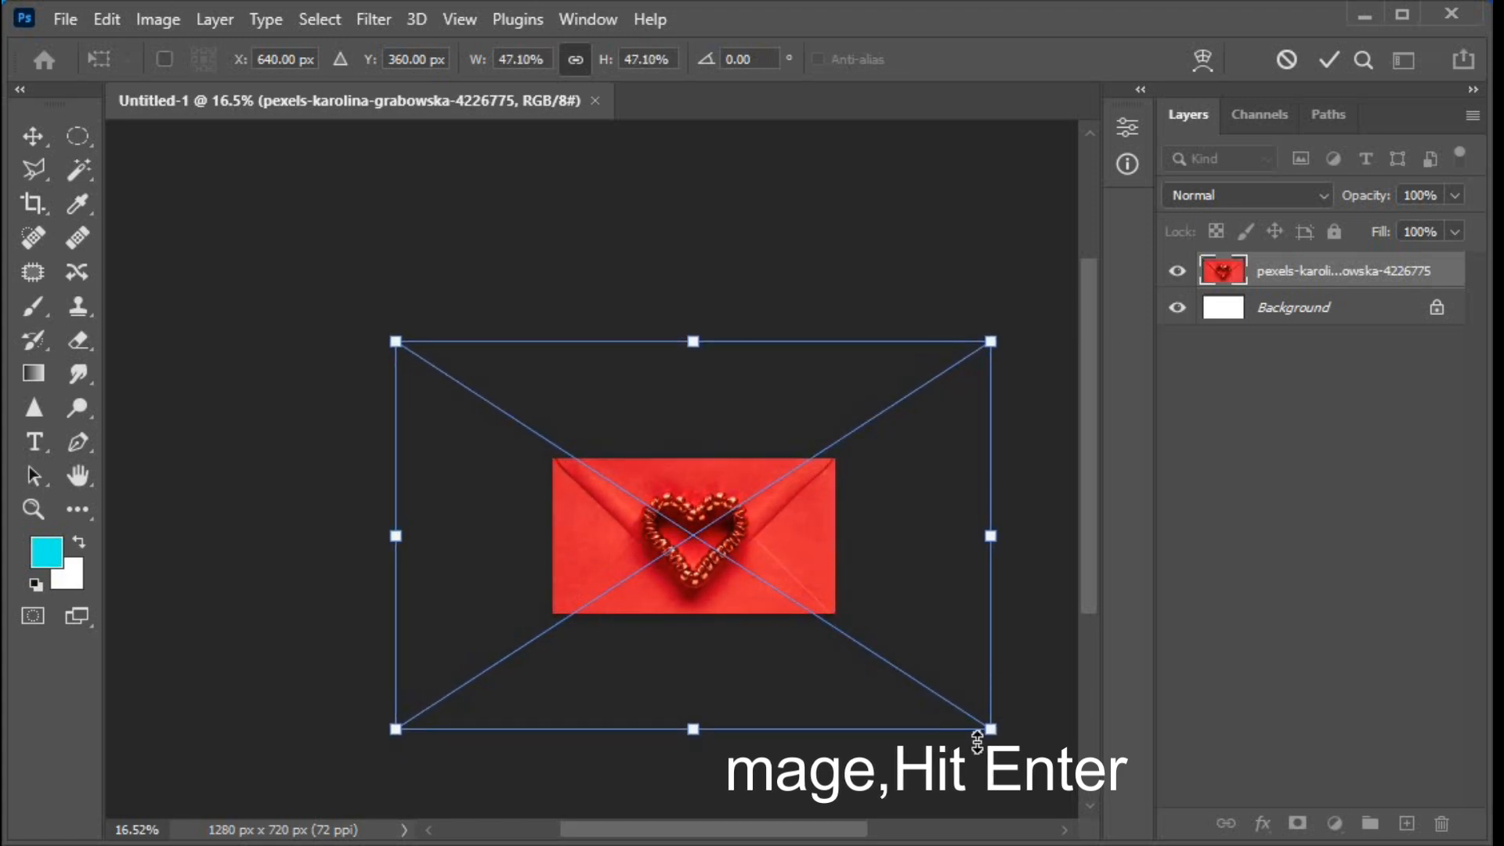
pyautogui.press('Return')
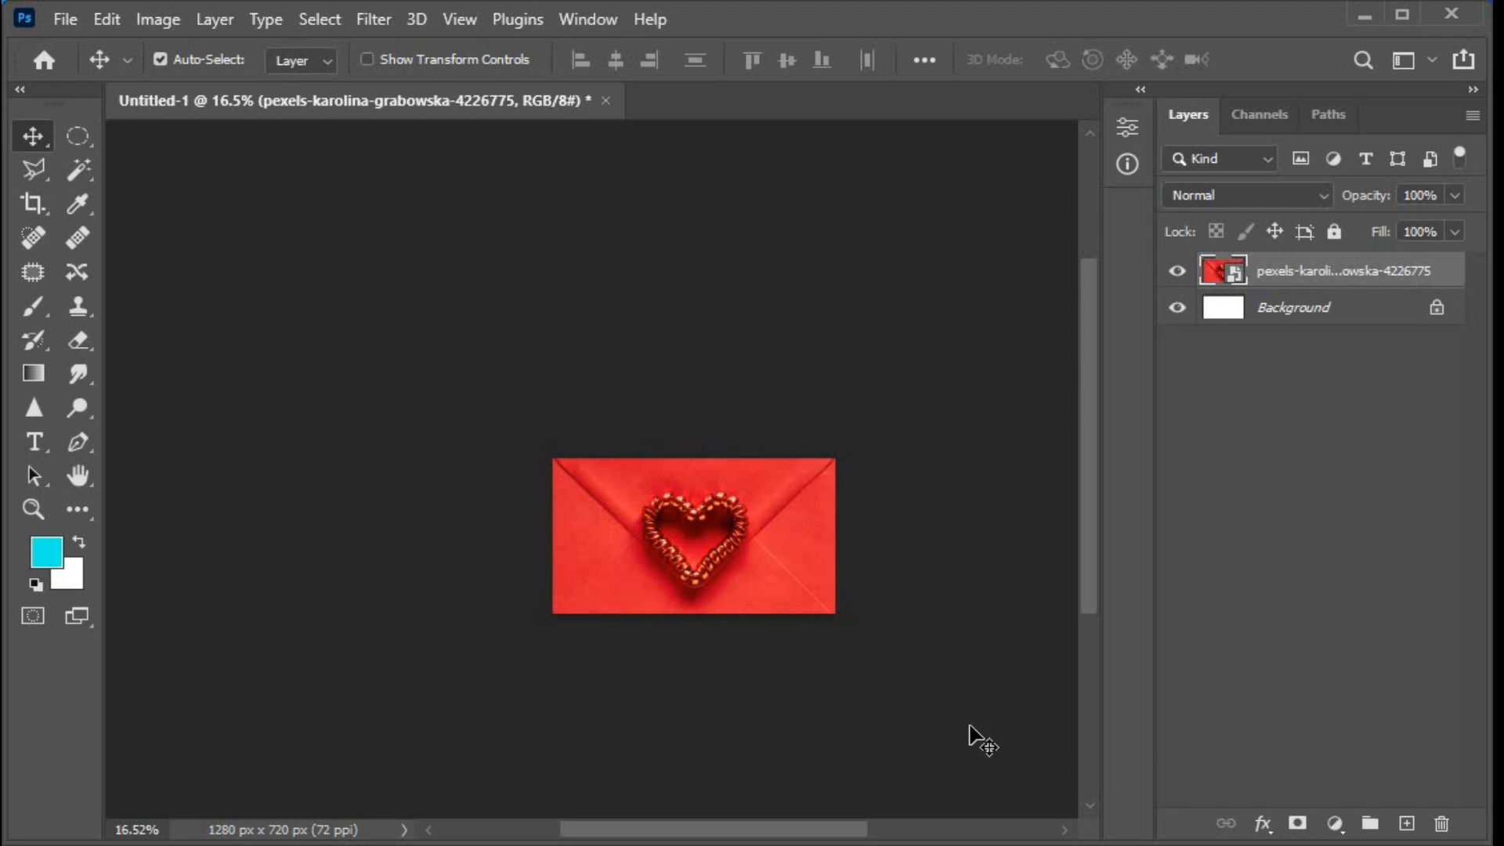
# - Add the horizontal text "LOVE" above the heart, near the upper edge of the envelope image
pyautogui.click(33, 509)
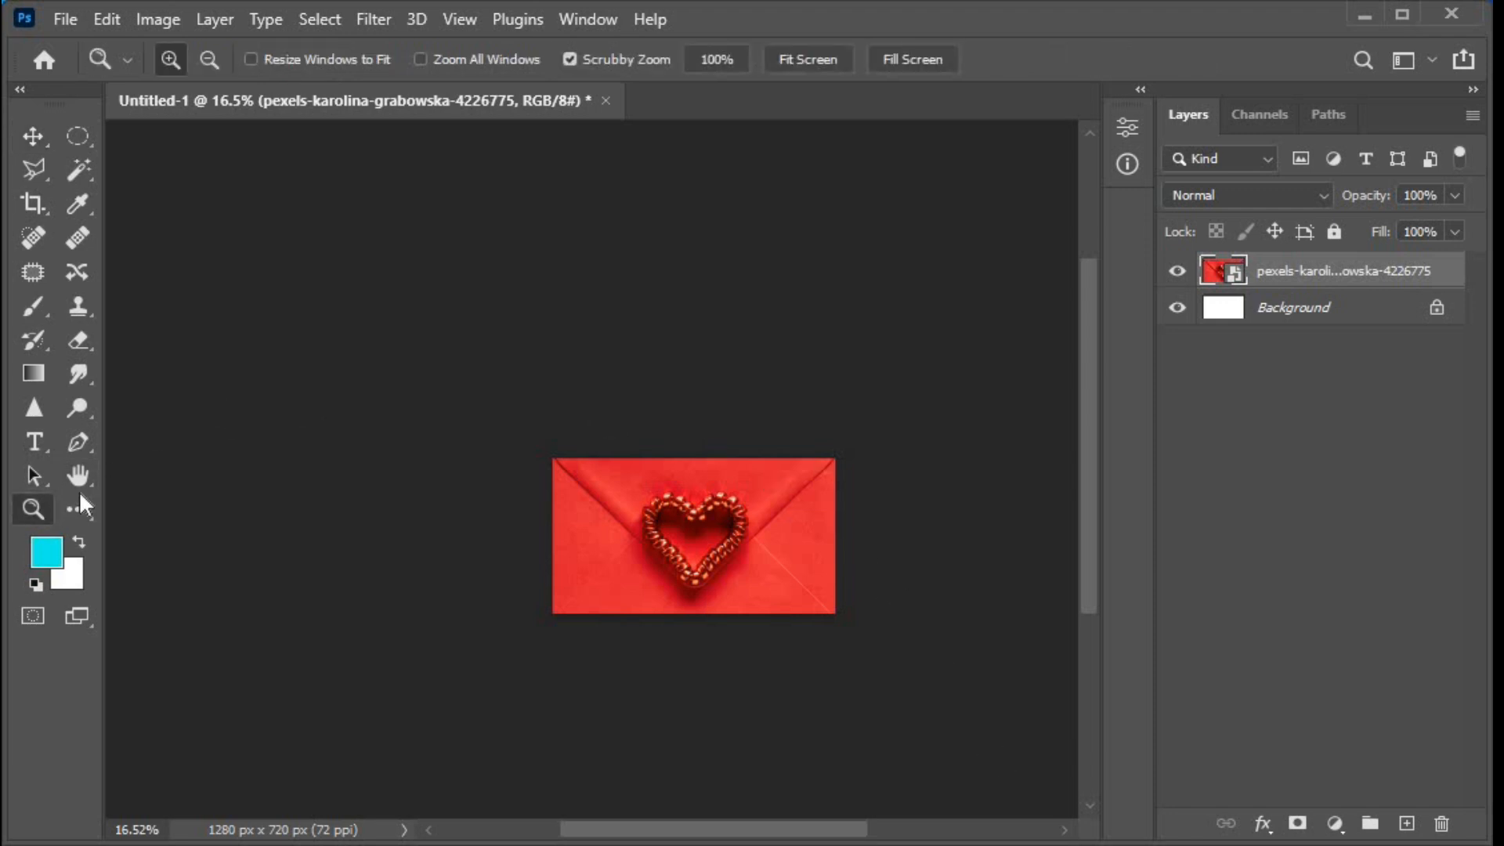
pyautogui.click(666, 530)
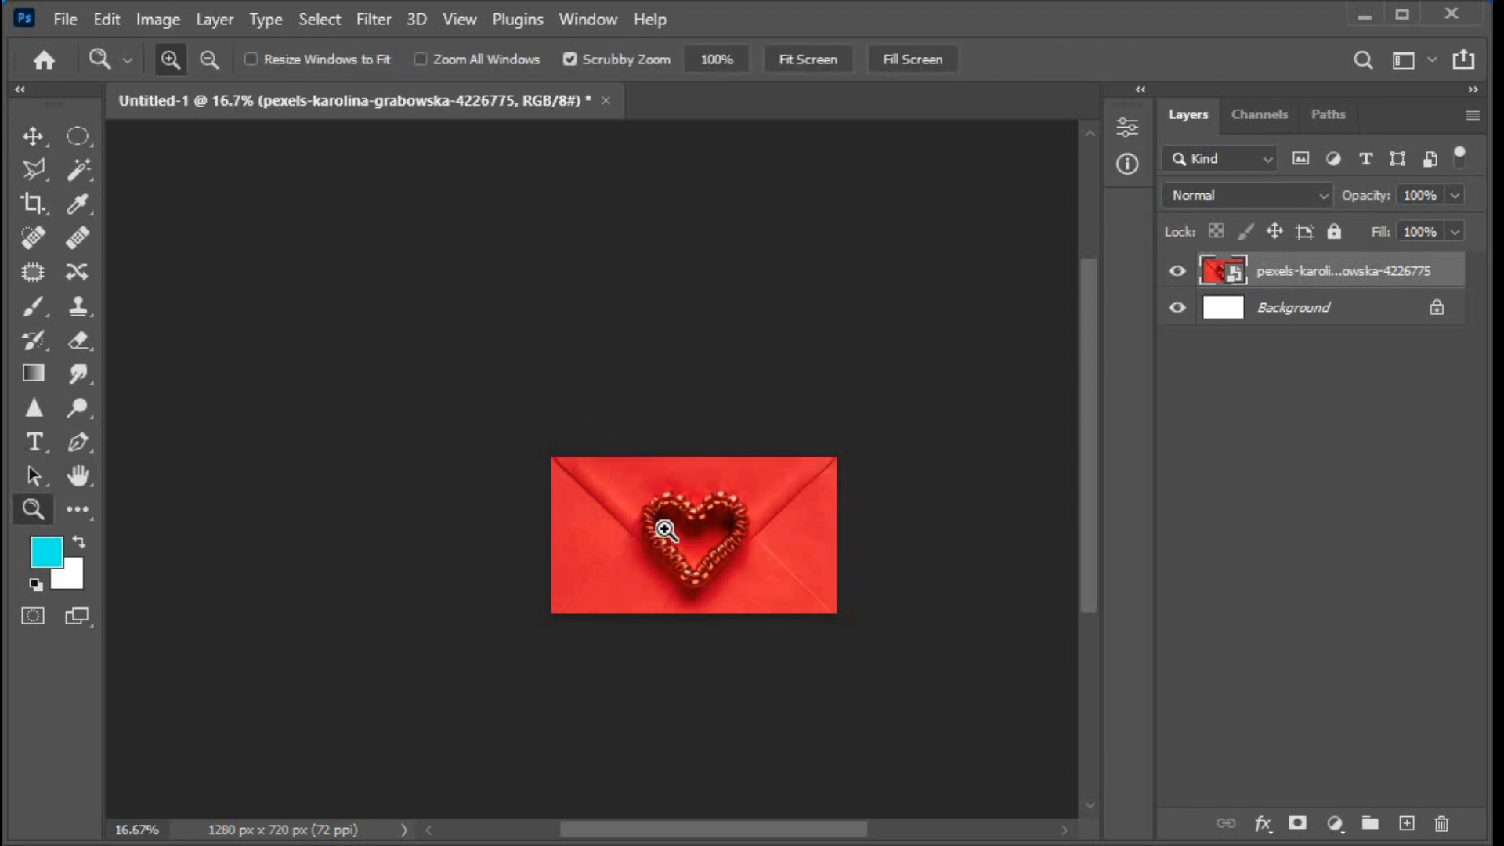
pyautogui.click(666, 530)
pyautogui.click(665, 530)
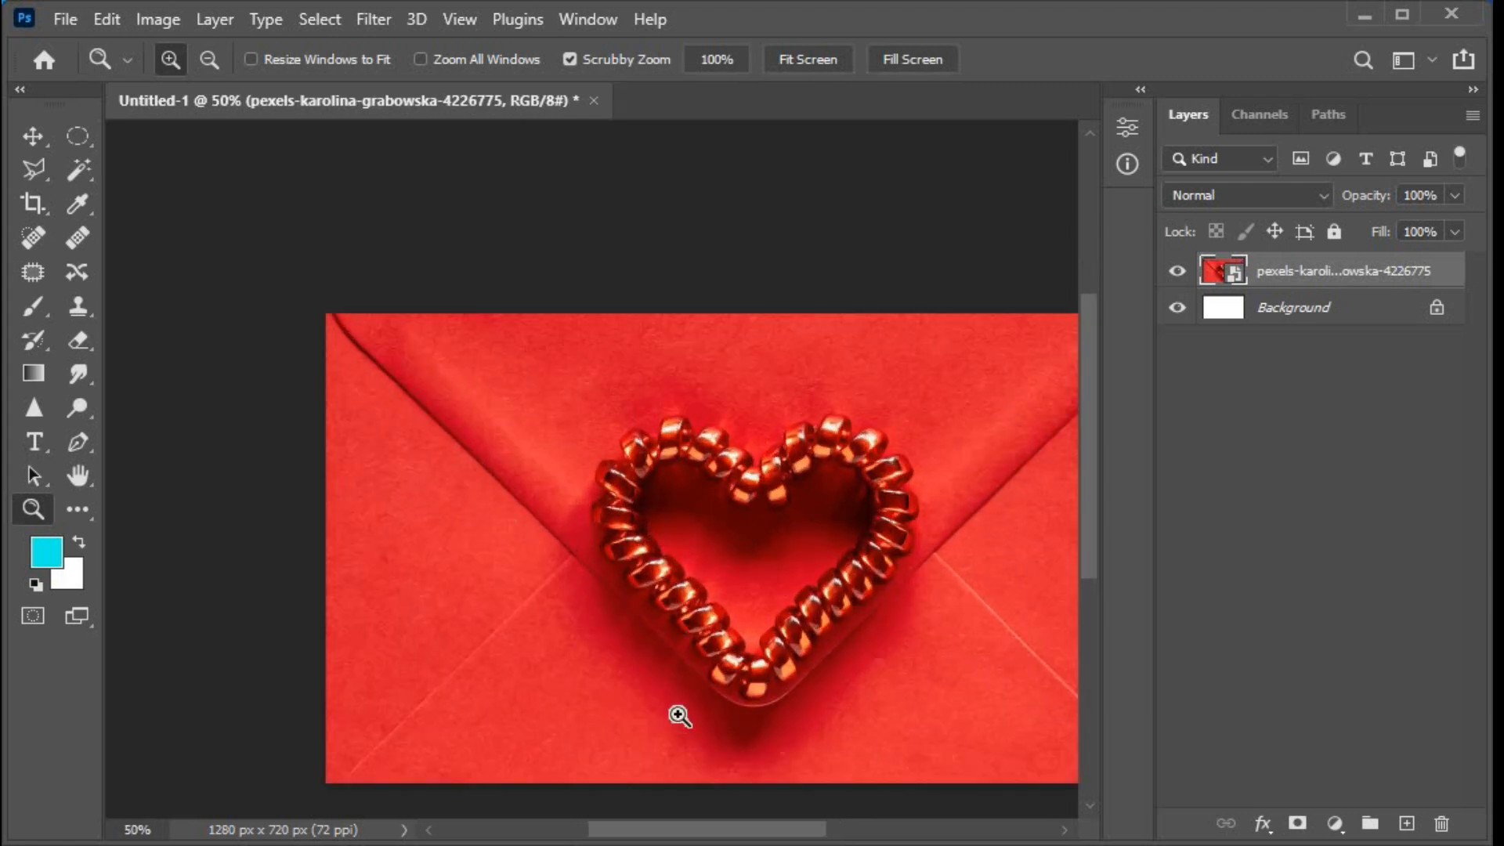
pyautogui.moveTo(722, 836); pyautogui.dragTo(762, 836)
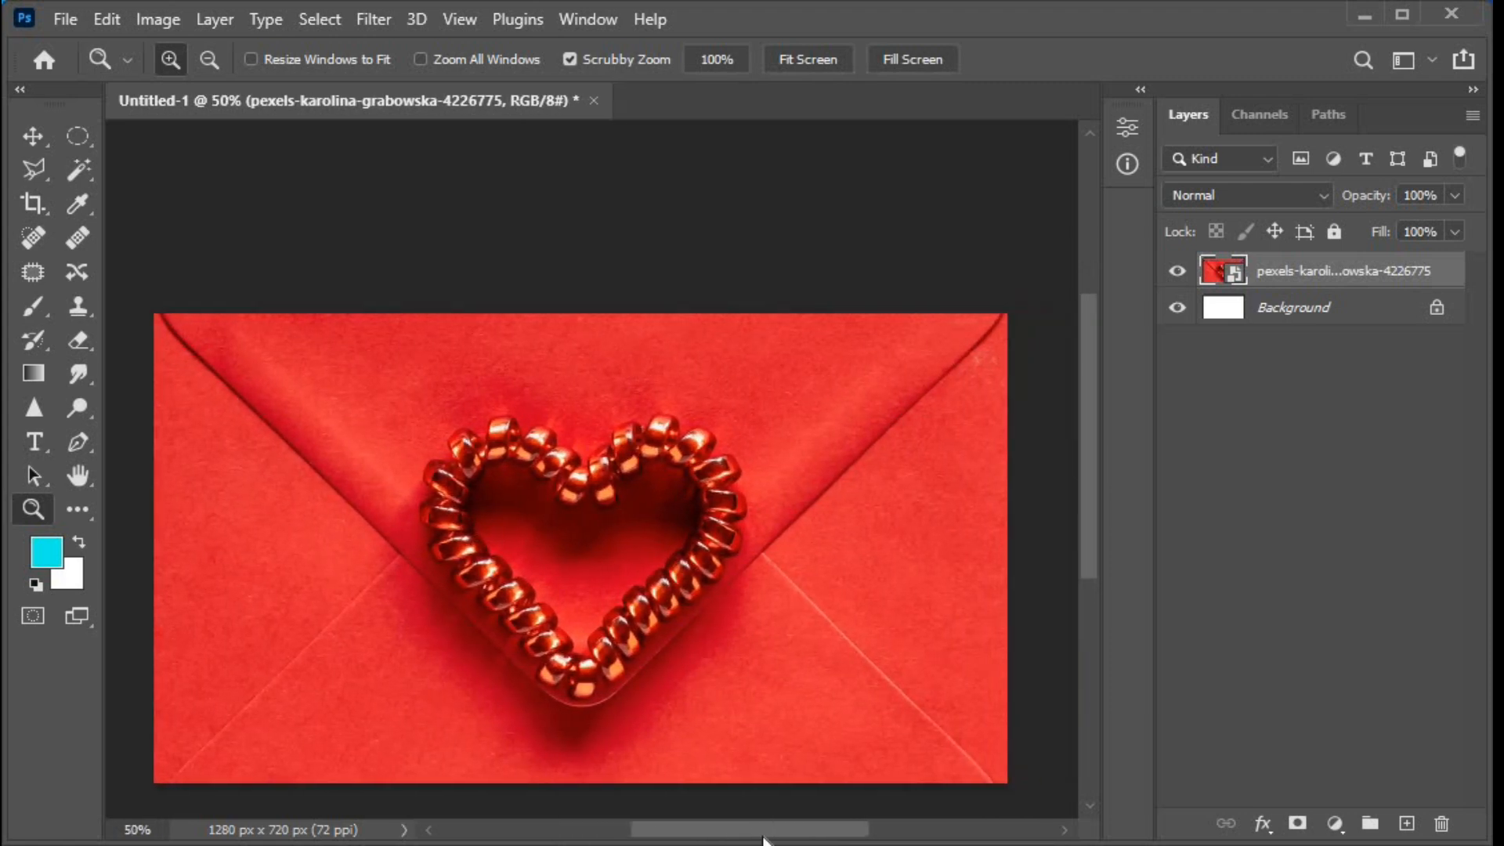
pyautogui.moveTo(1093, 536); pyautogui.dragTo(1101, 581)
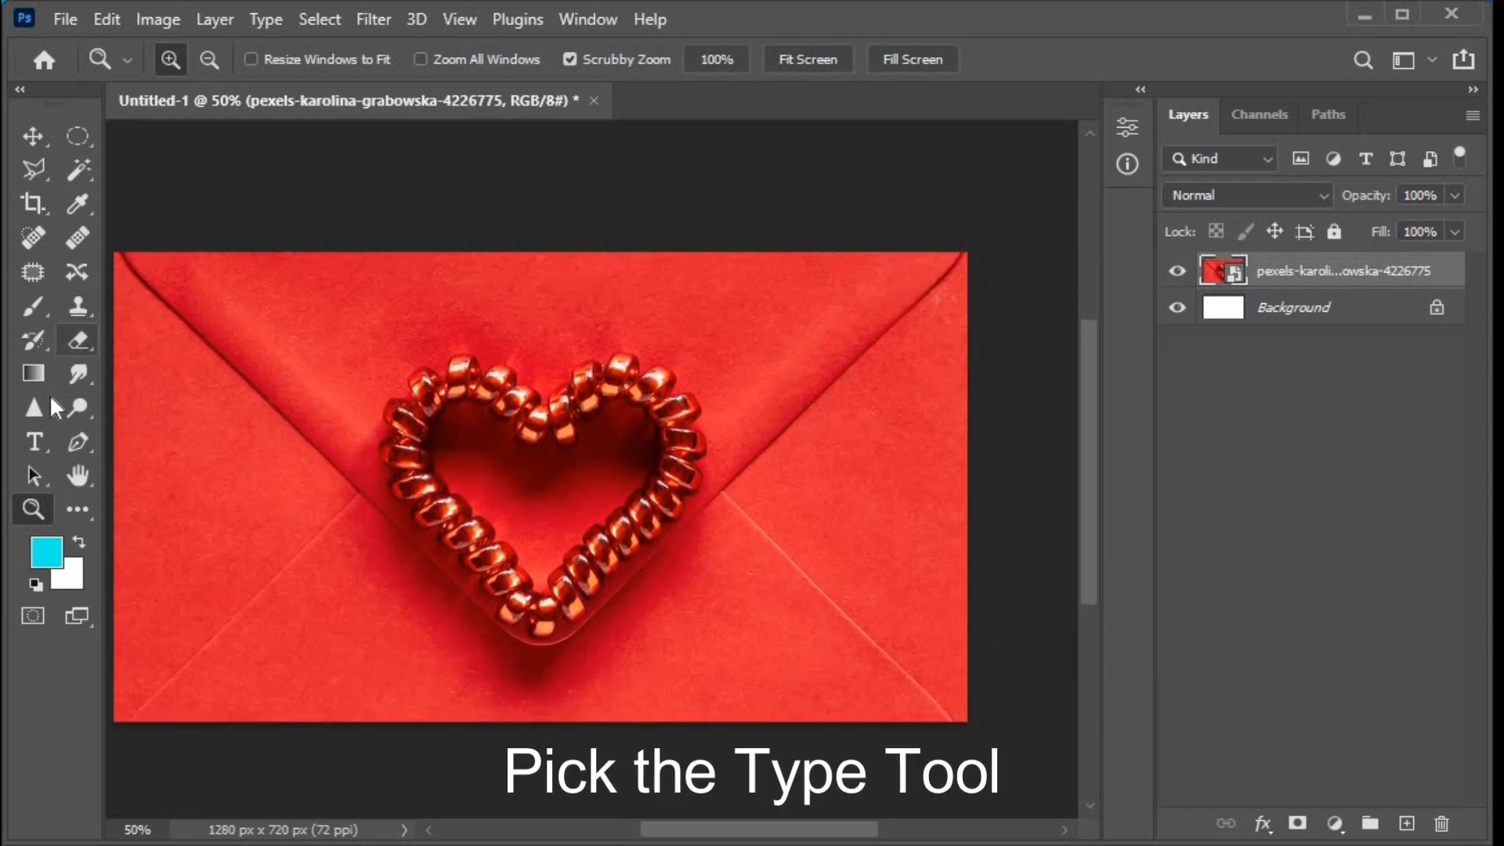
pyautogui.click(30, 439)
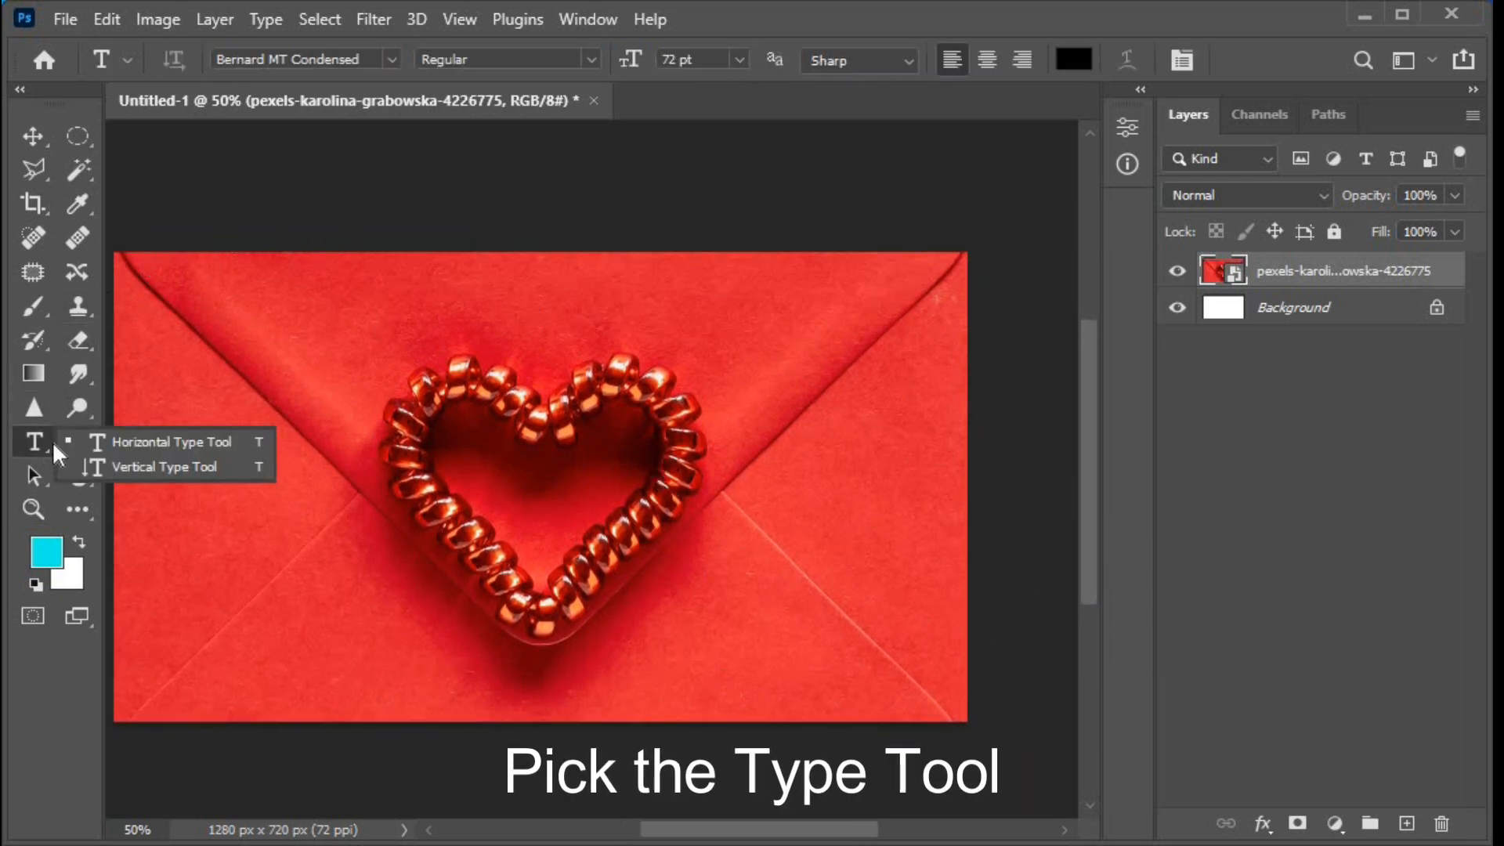
pyautogui.click(196, 441)
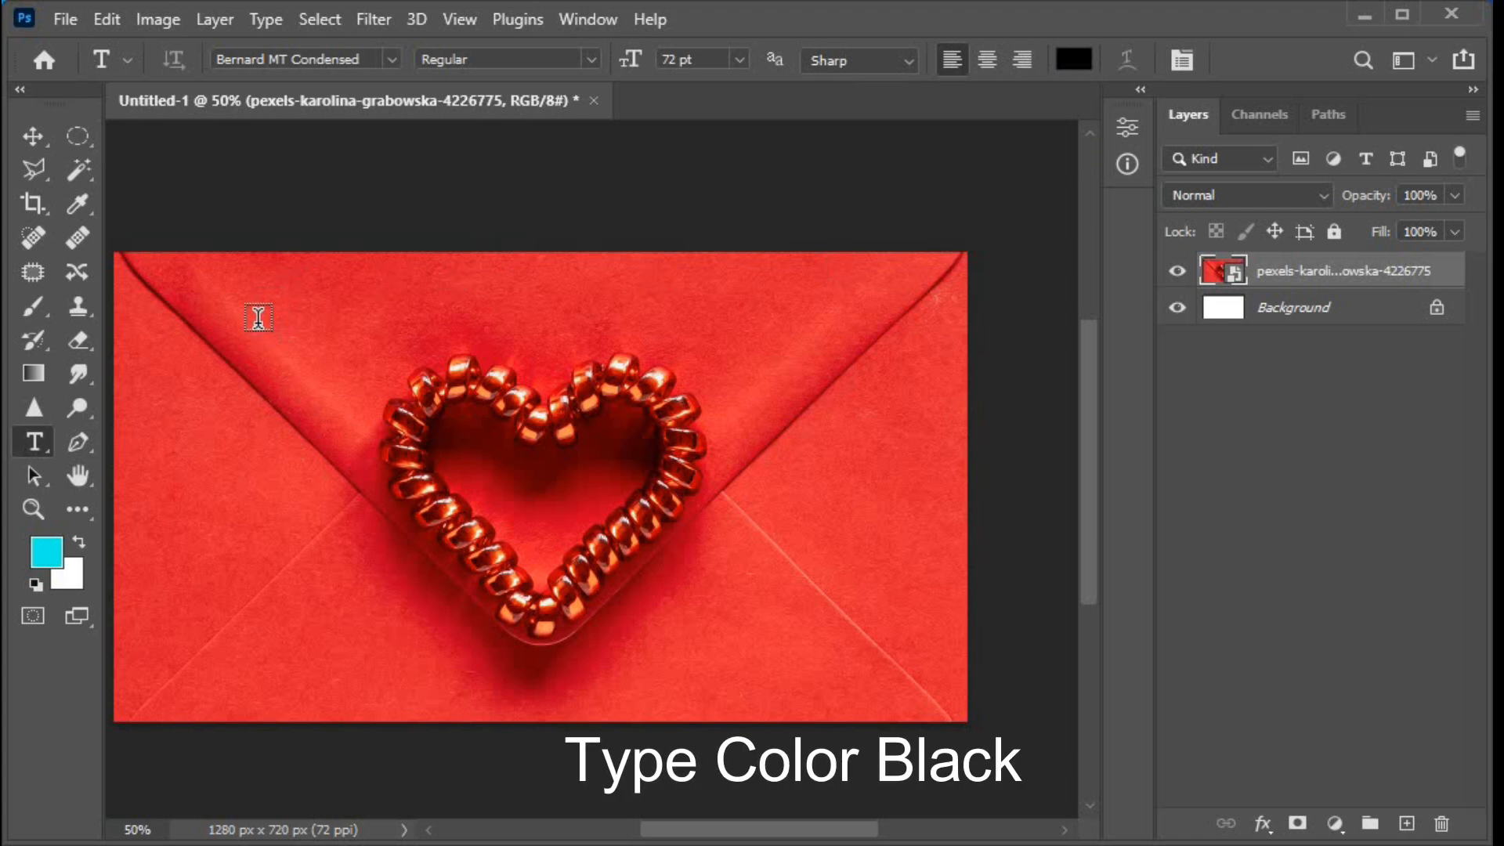
pyautogui.click(377, 360)
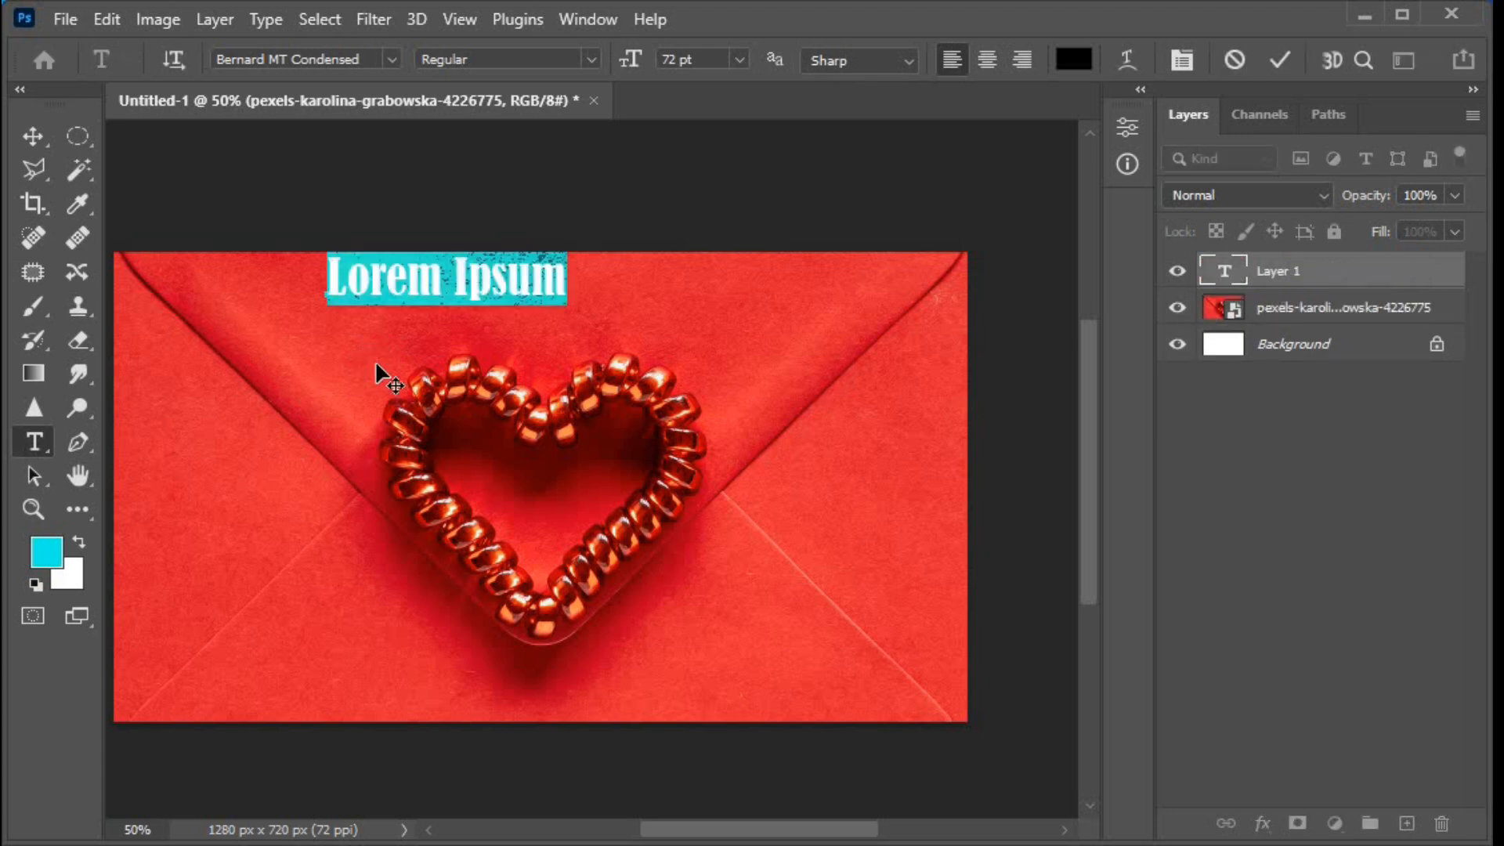
pyautogui.write('LOVE')
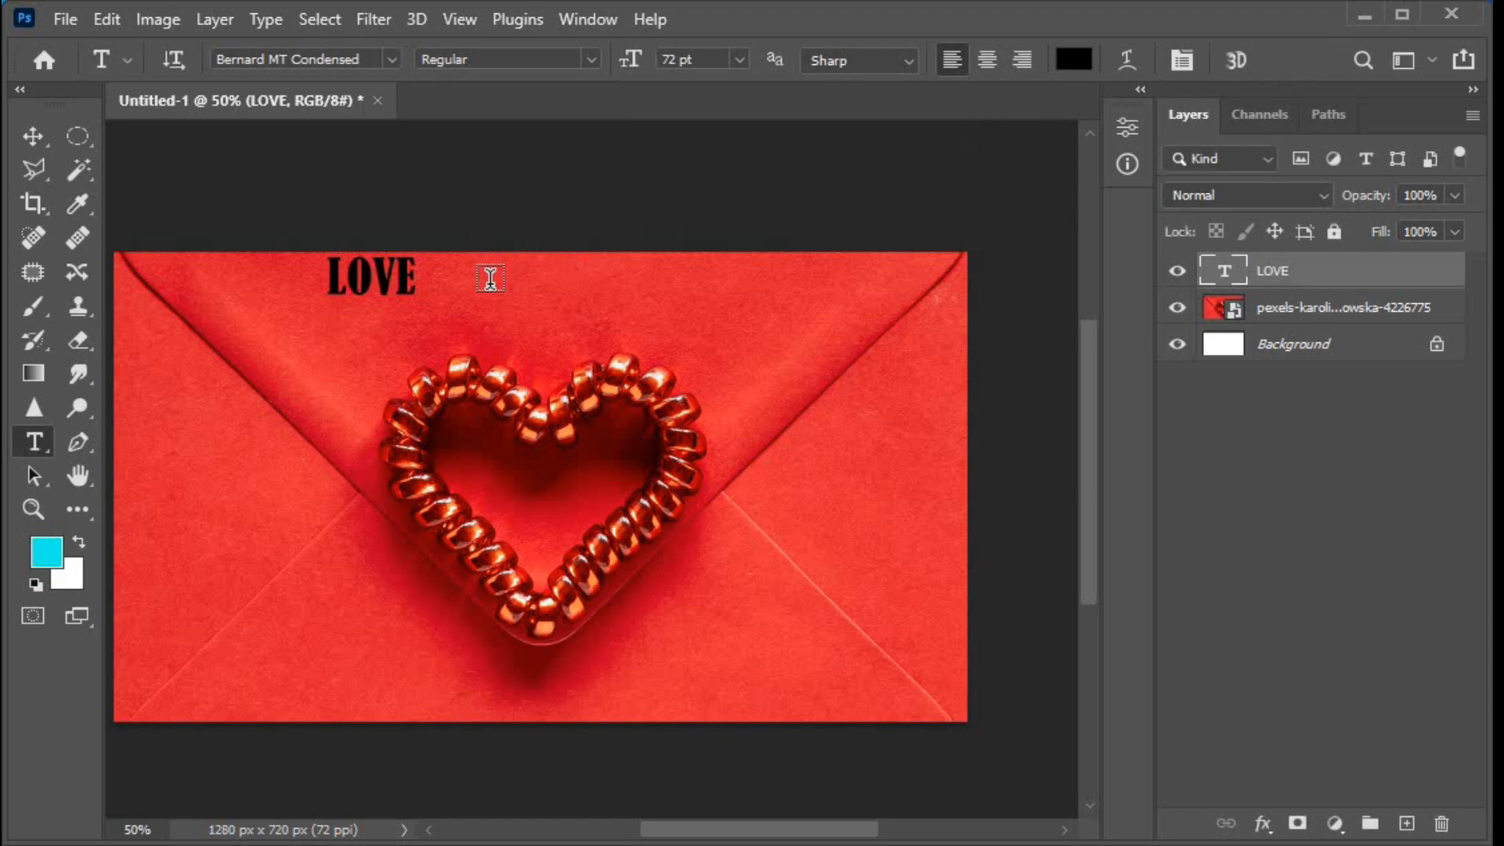
# - Stretch the LOVE text to about 893% width and 232% height so it spans the envelope above the heart
pyautogui.hotkey('ctrl', 't')
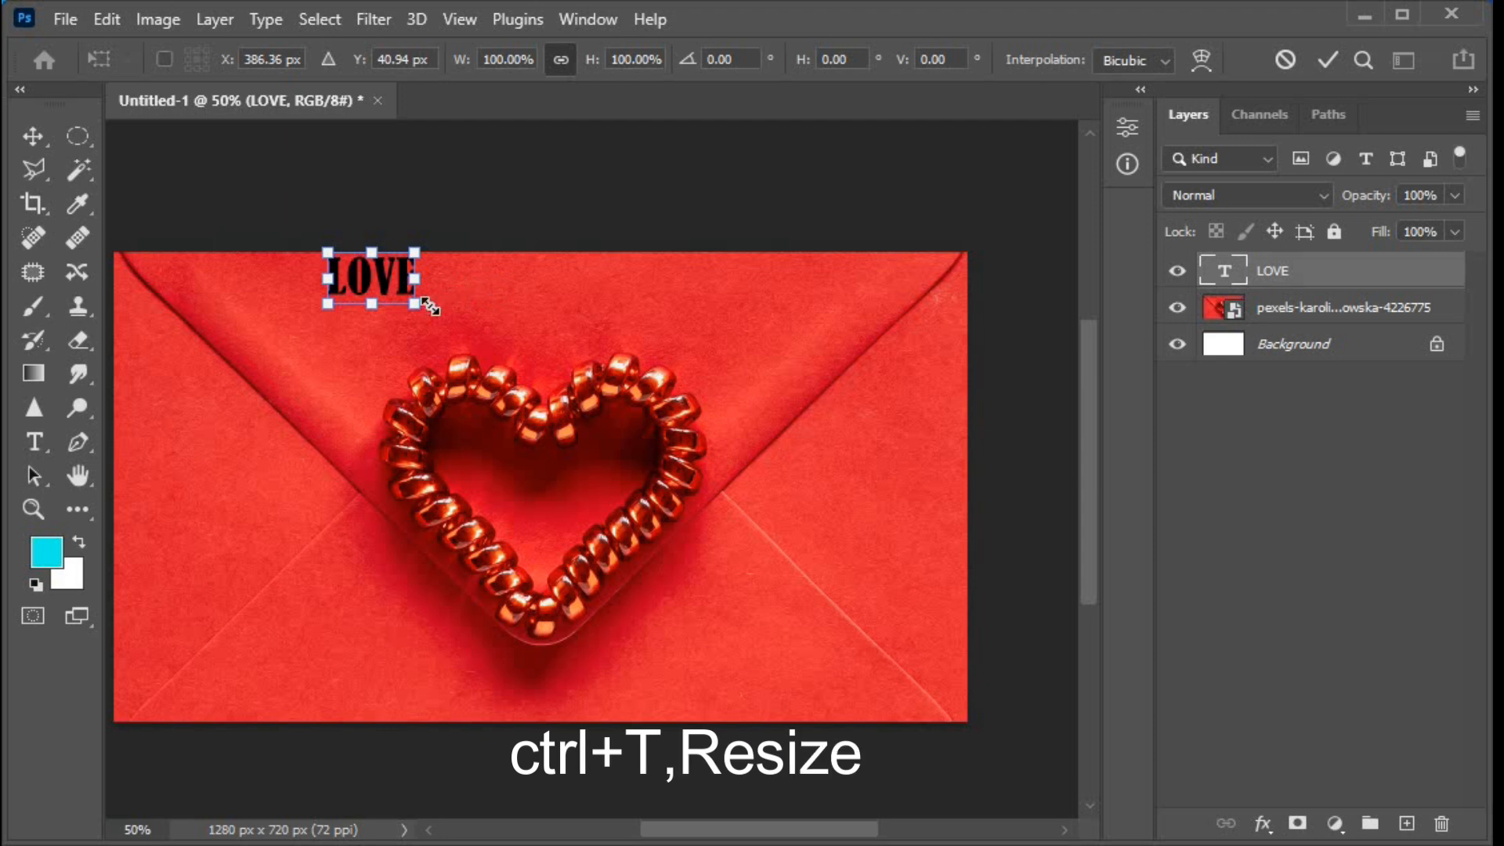
pyautogui.moveTo(429, 314); pyautogui.dragTo(503, 356)
pyautogui.moveTo(412, 298); pyautogui.dragTo(535, 329)
pyautogui.moveTo(644, 322); pyautogui.dragTo(916, 313)
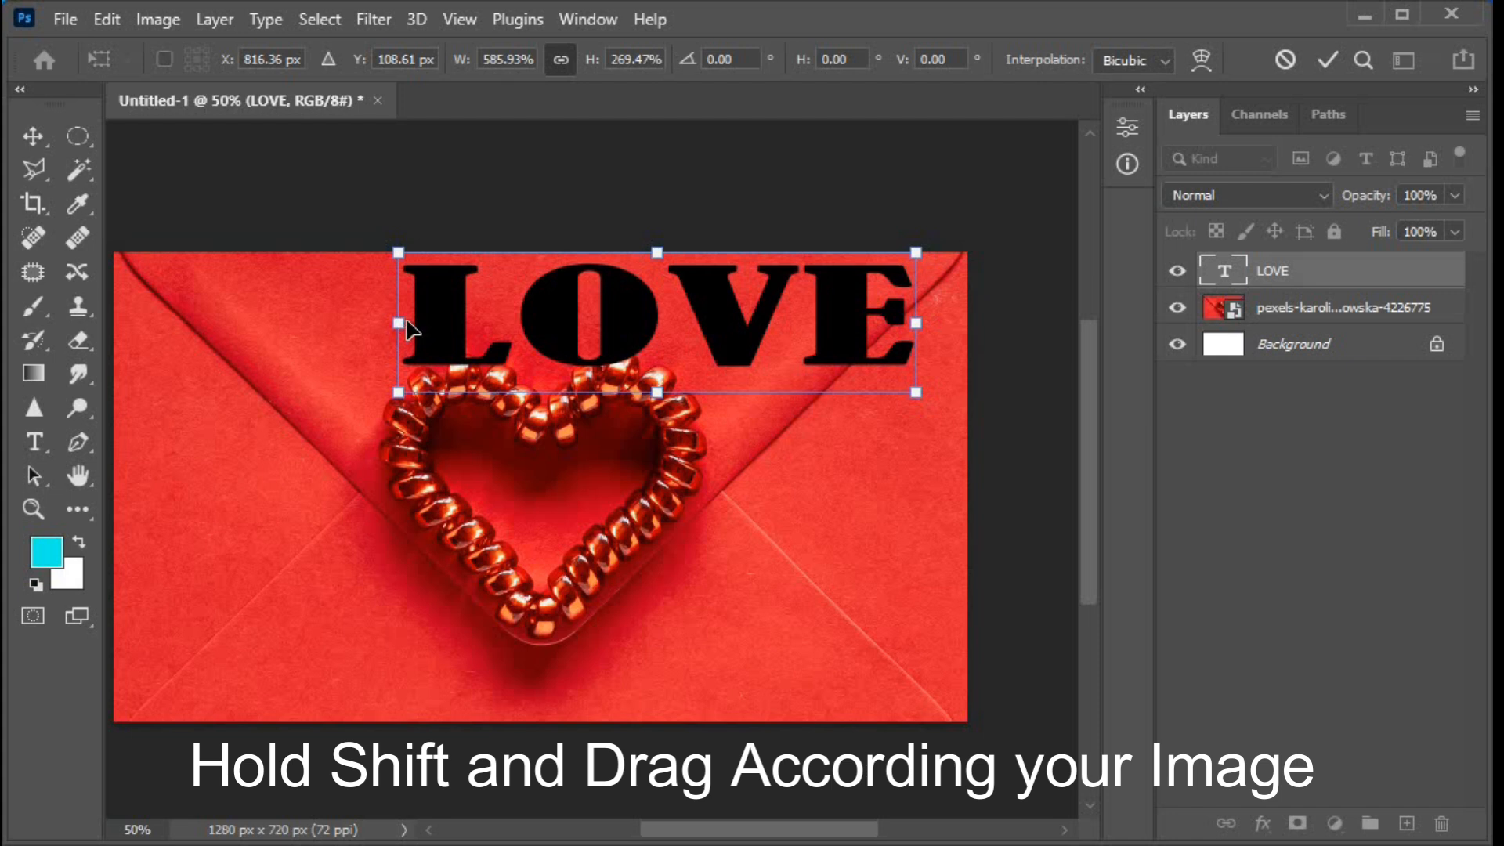
pyautogui.moveTo(398, 325); pyautogui.dragTo(123, 366)
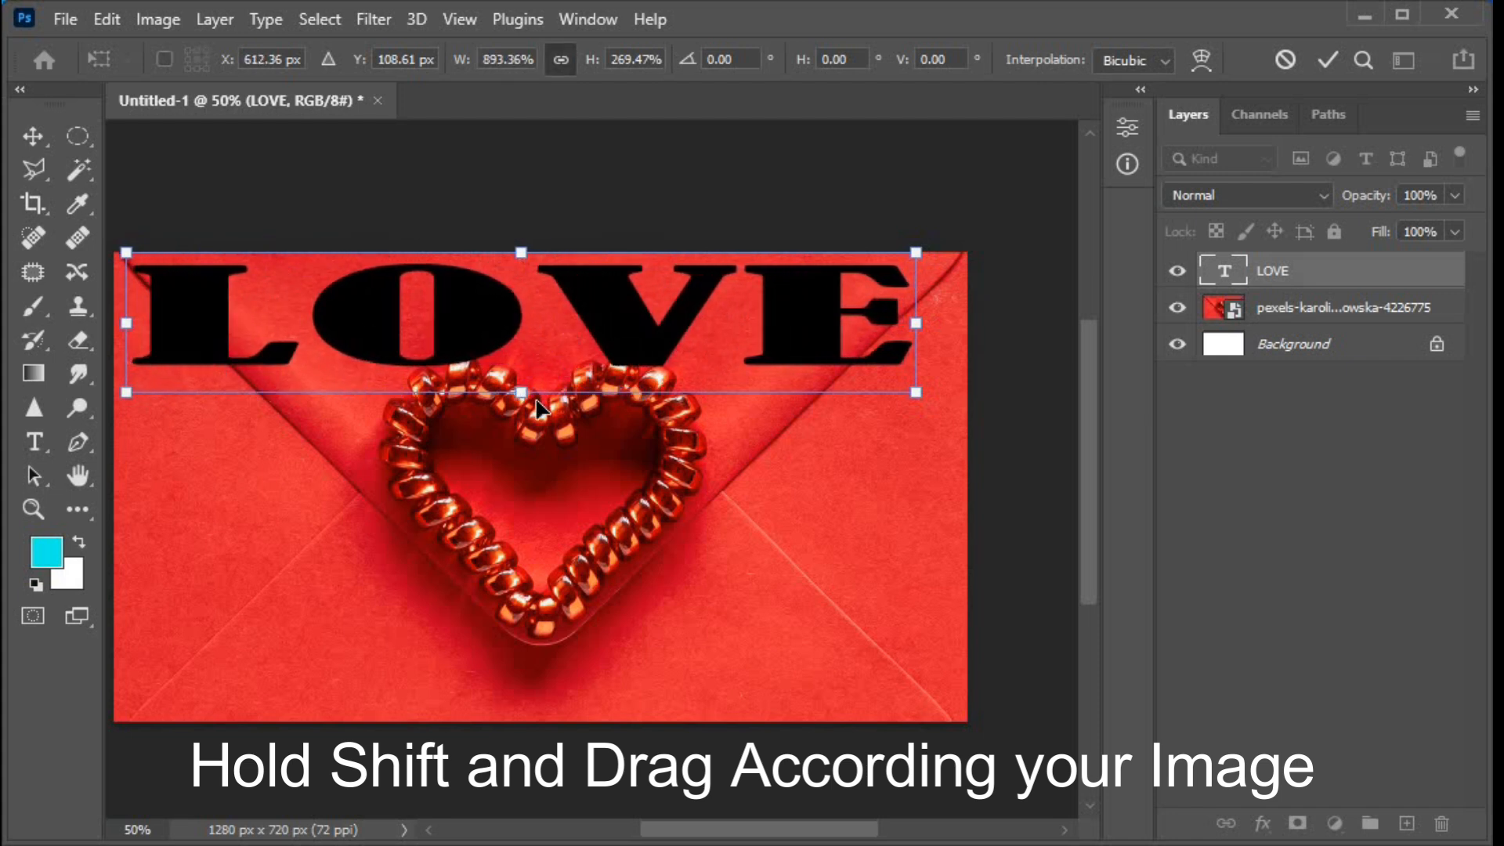
pyautogui.moveTo(521, 391); pyautogui.dragTo(521, 377)
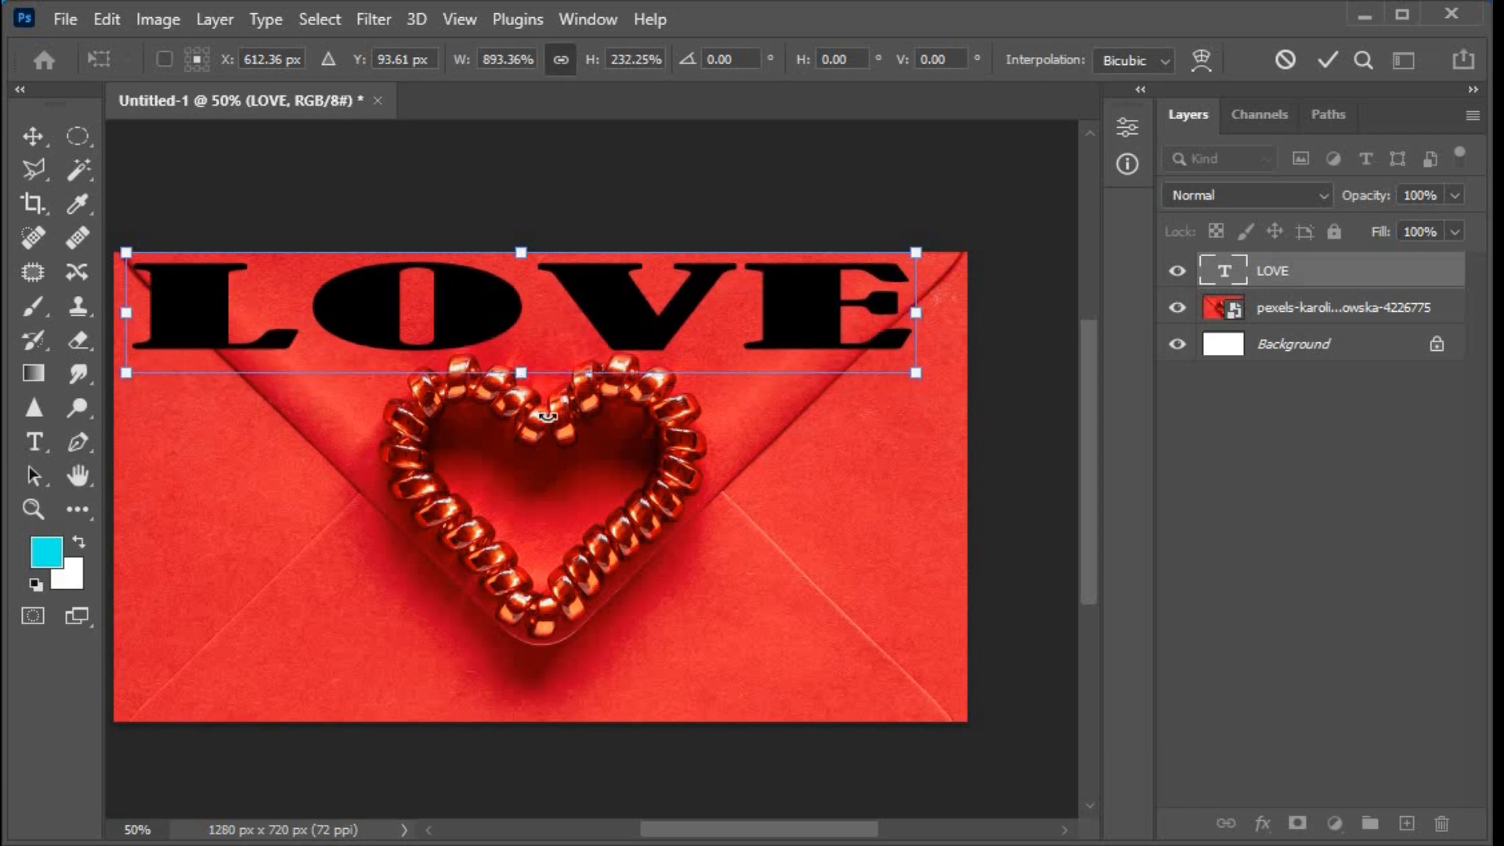
pyautogui.press('Return')
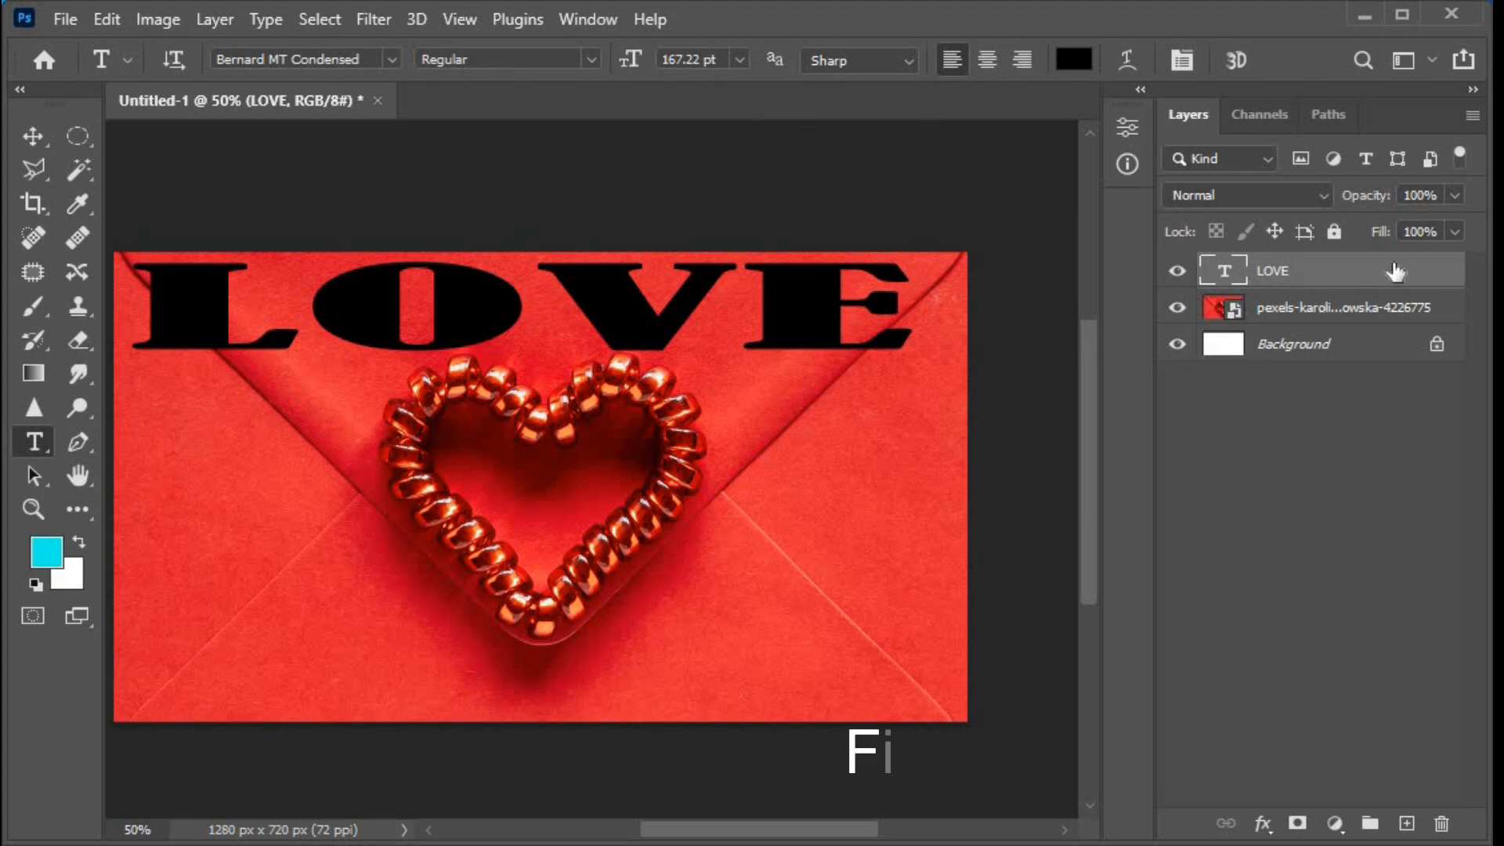
# - Set the LOVE layer's fill to 0% and enable Bevel & Emboss in its layer style
pyautogui.click(1454, 232)
pyautogui.moveTo(1455, 256); pyautogui.dragTo(1319, 265)
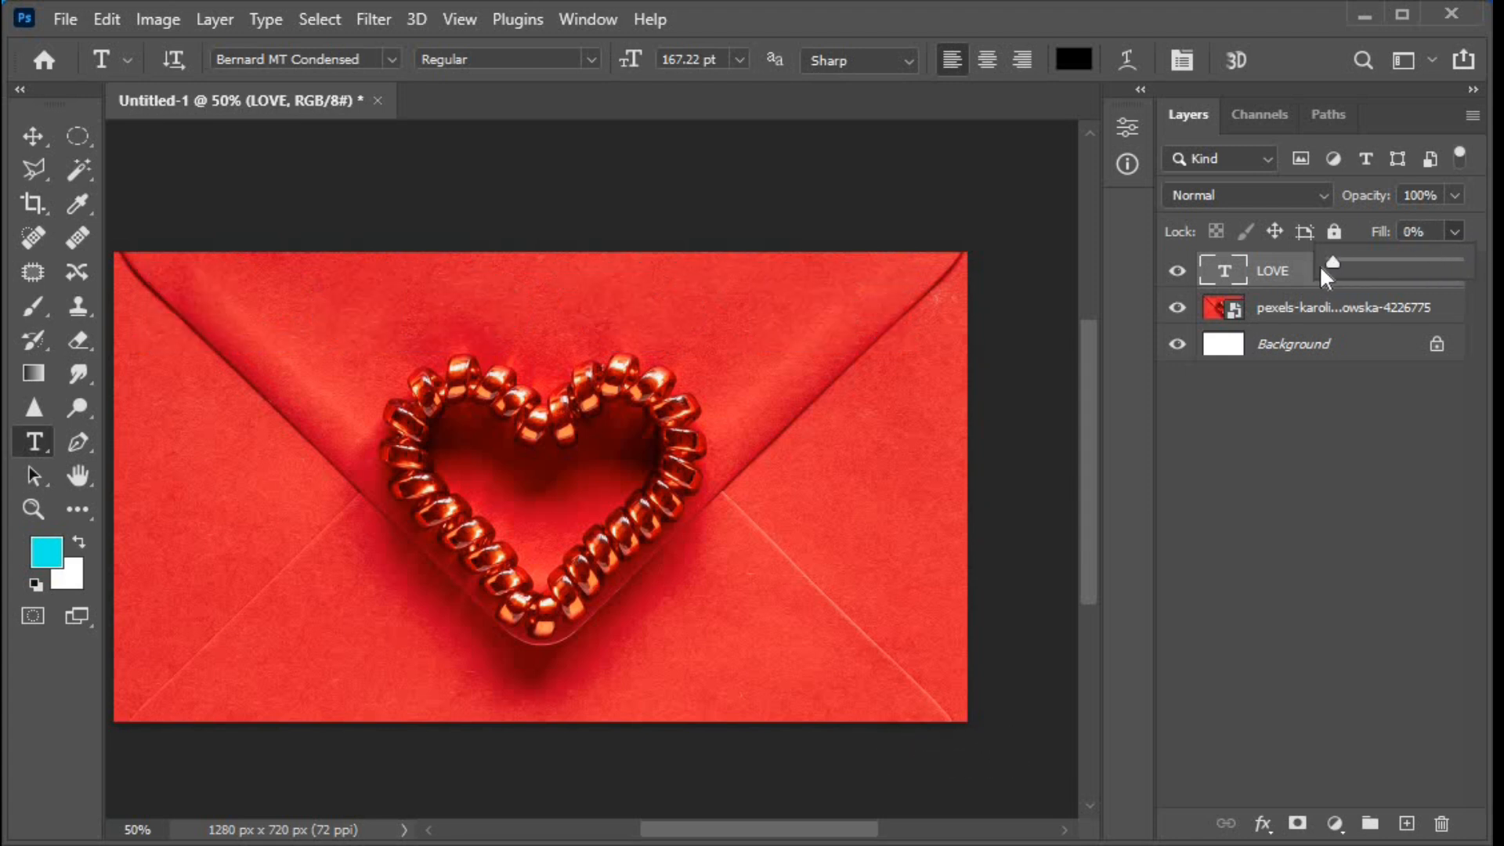
pyautogui.rightClick(1313, 270)
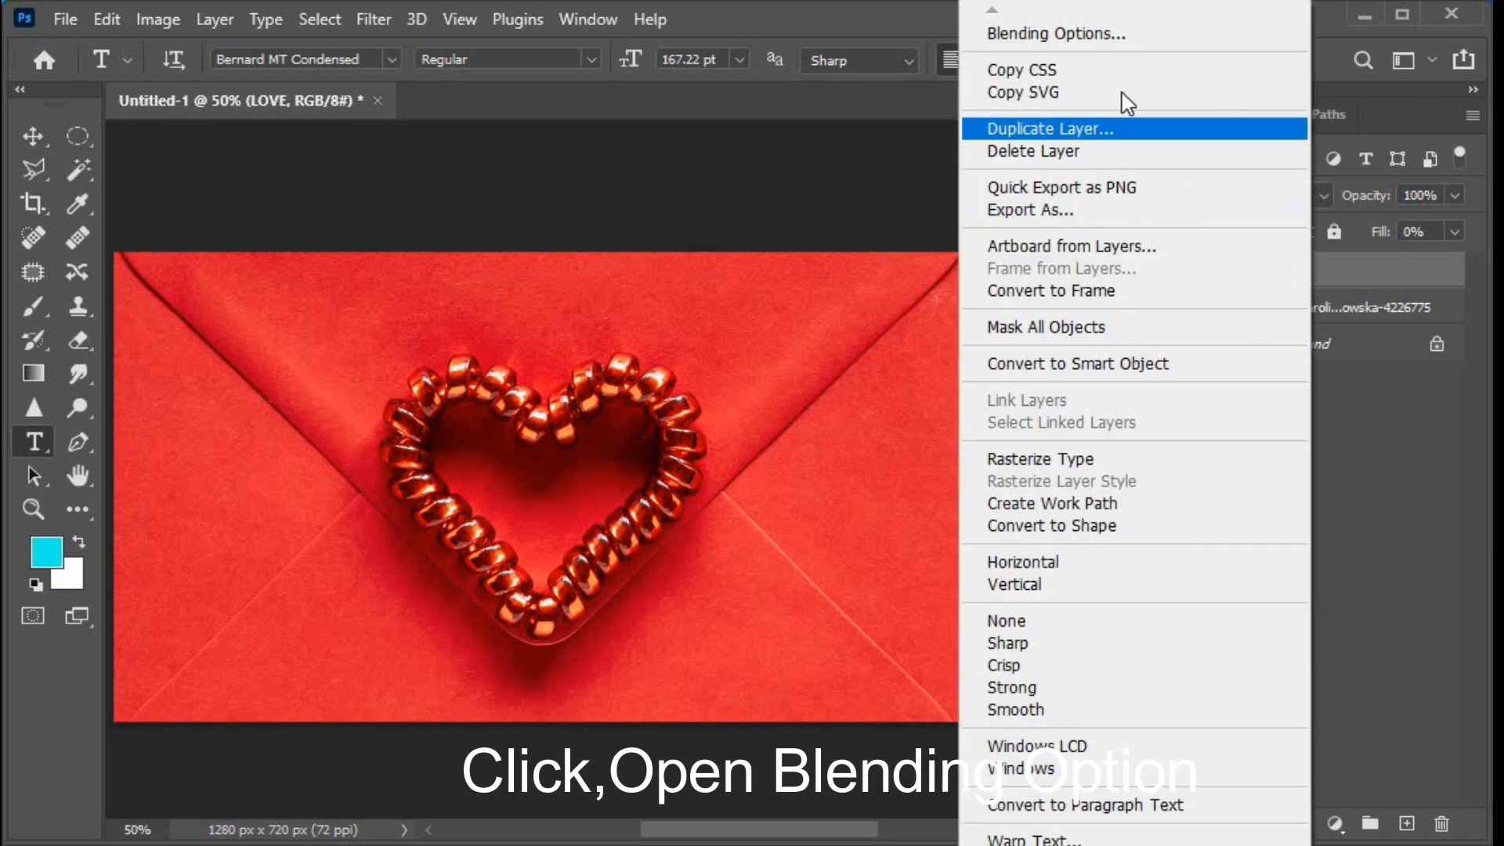
pyautogui.click(1137, 43)
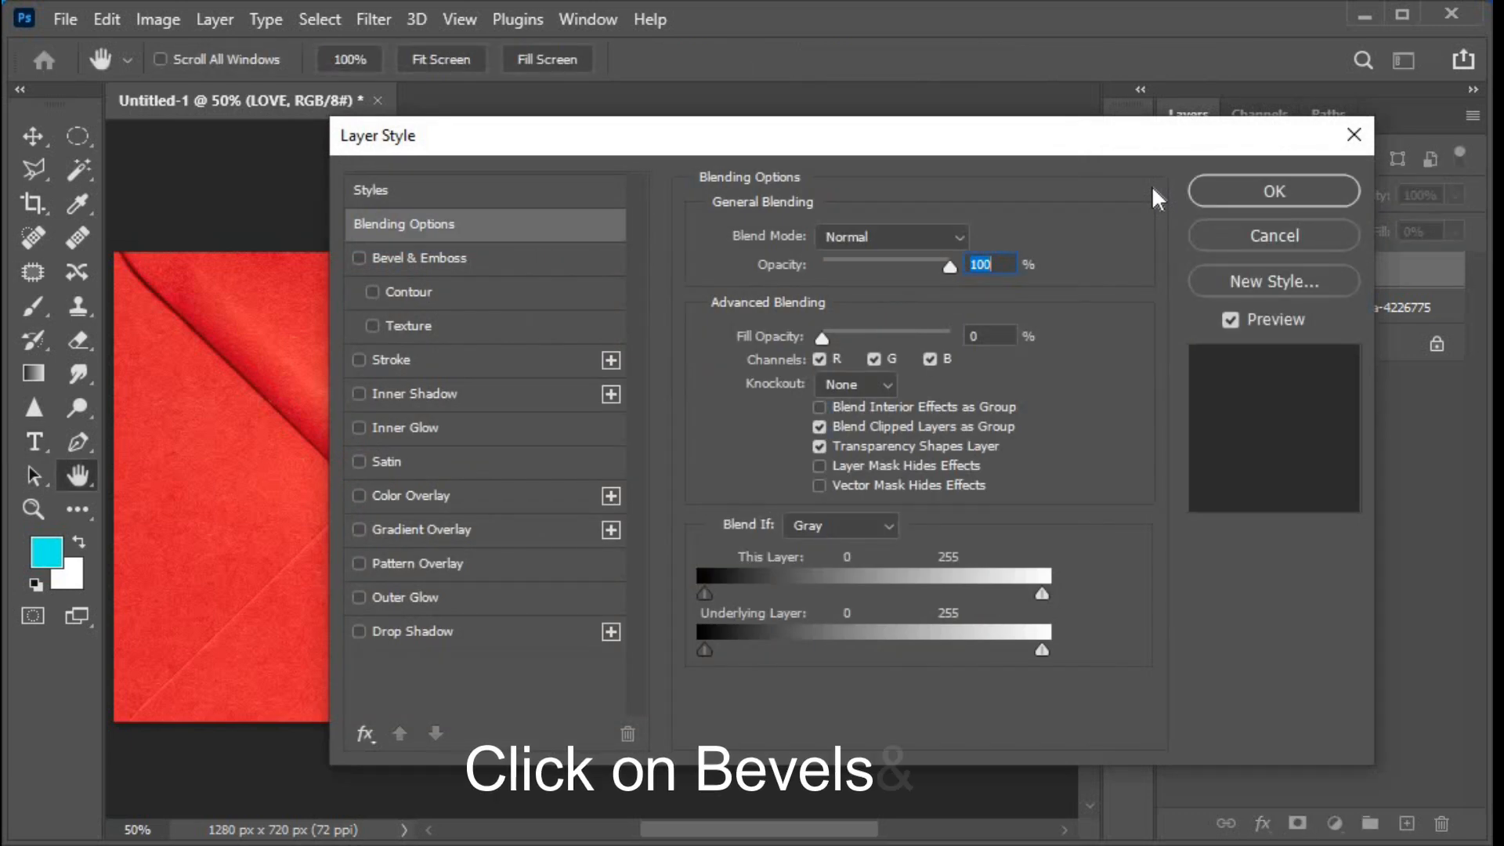
pyautogui.click(470, 257)
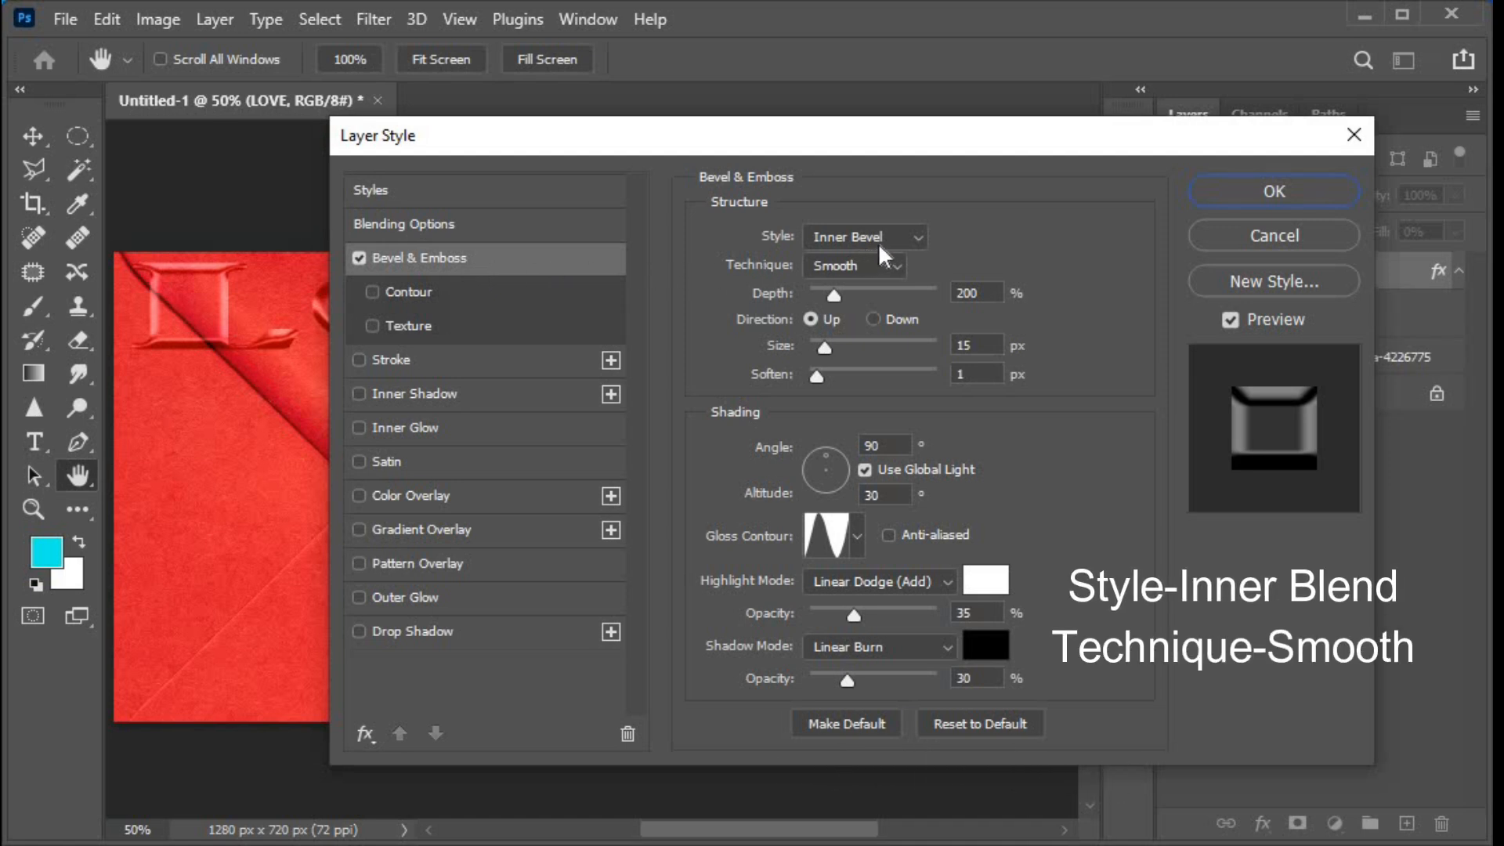
# - Set the bevel's depth to 100%, size to 30 px and soften to 0 px
pyautogui.moveTo(983, 293); pyautogui.dragTo(933, 297)
pyautogui.write('100')
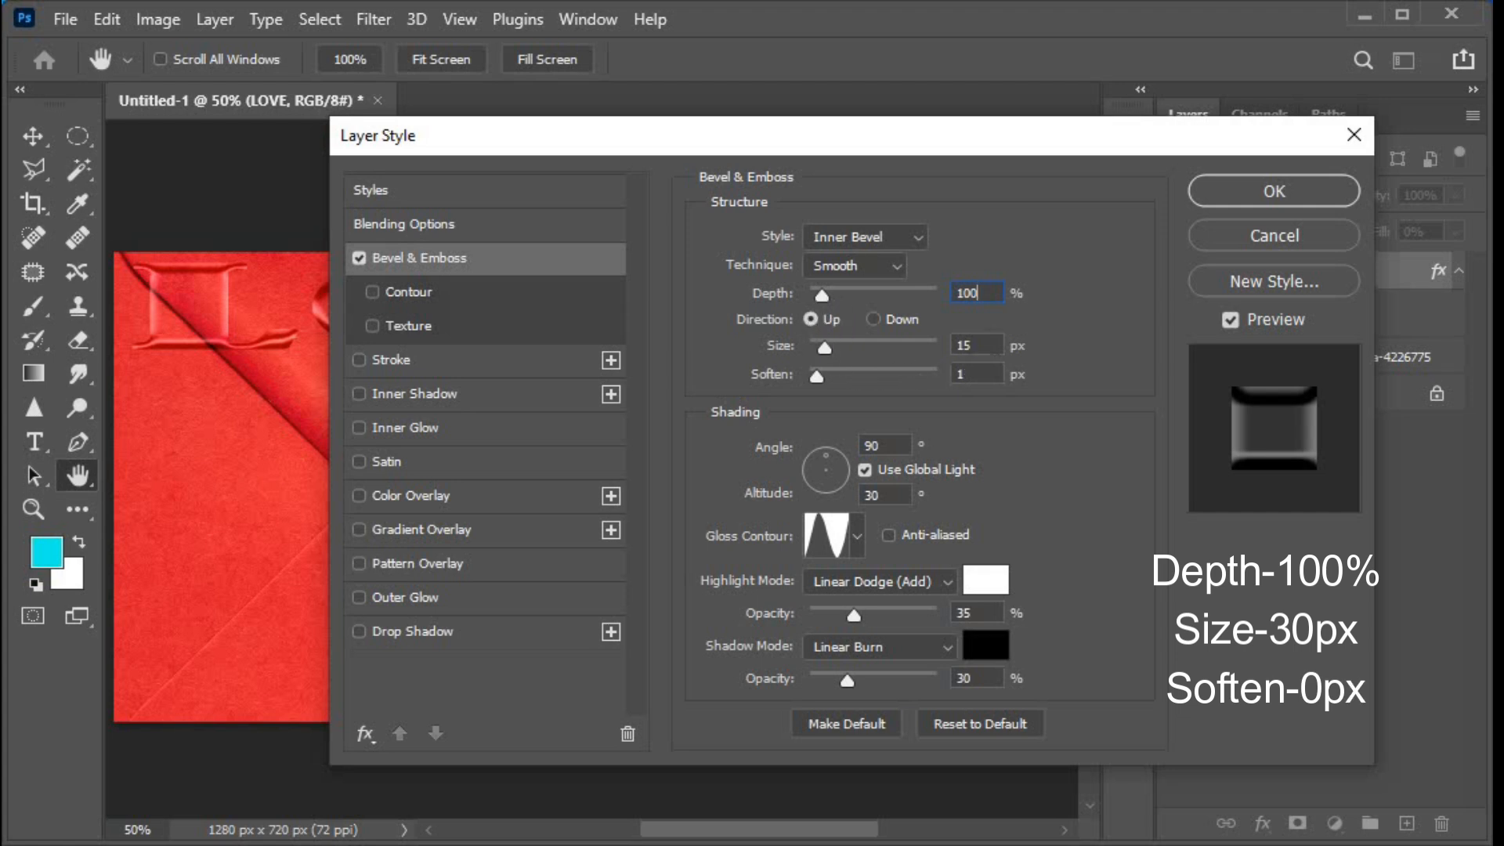
pyautogui.write('30')
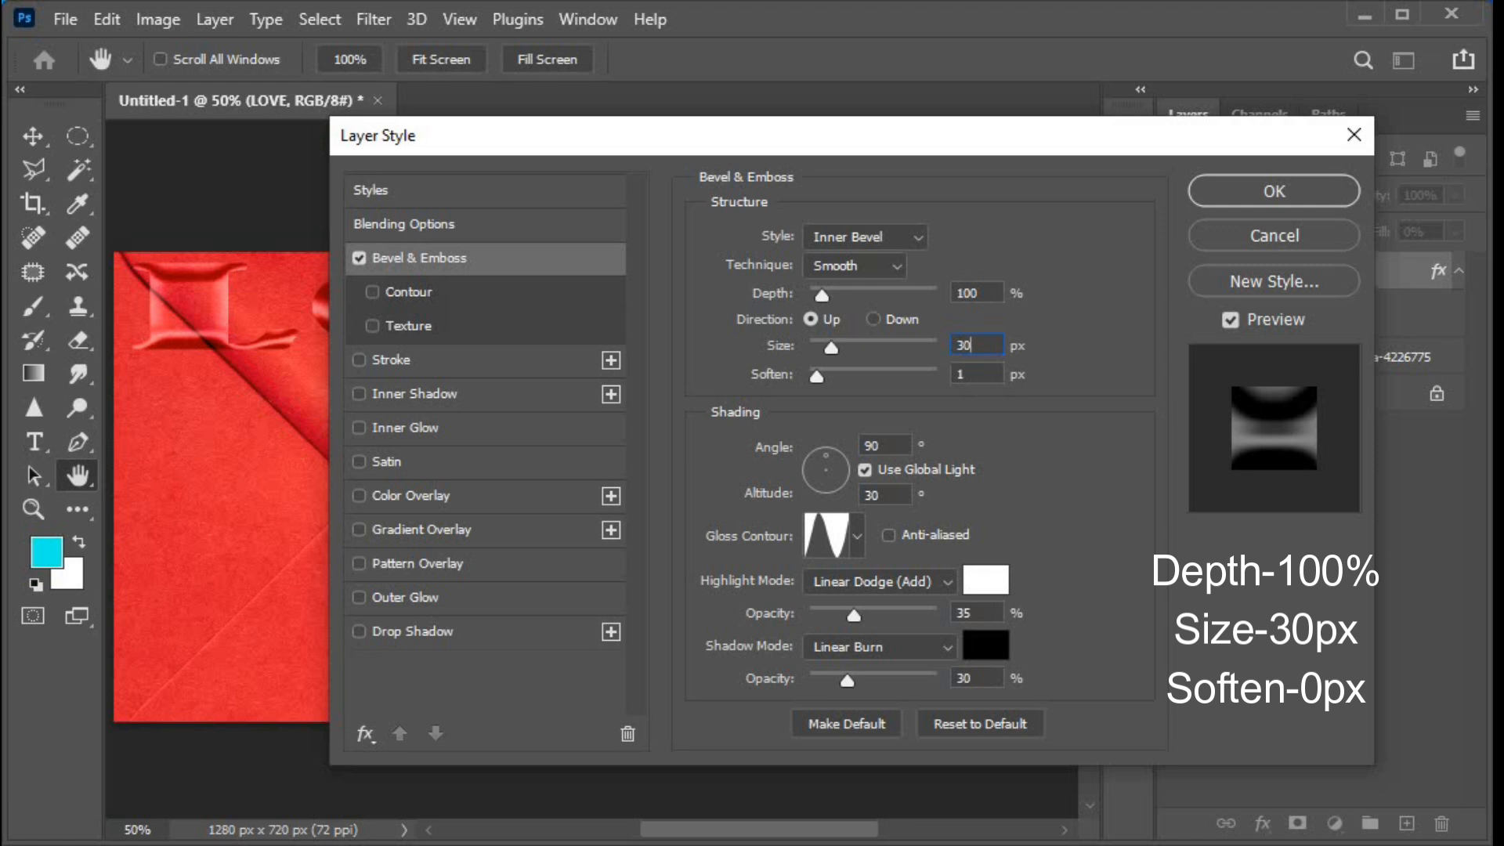
pyautogui.click(970, 374)
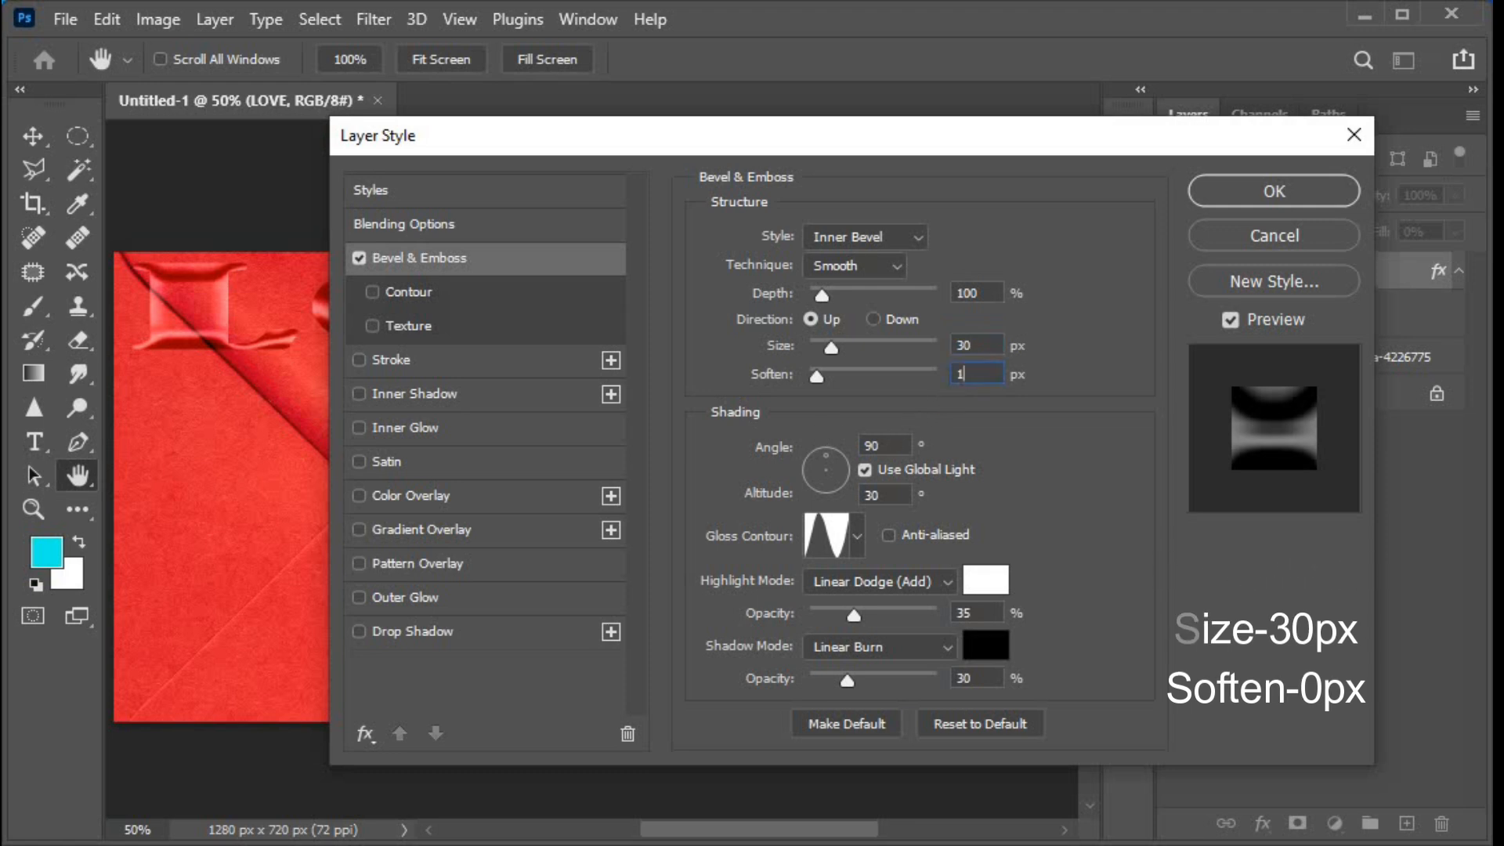
pyautogui.write('0')
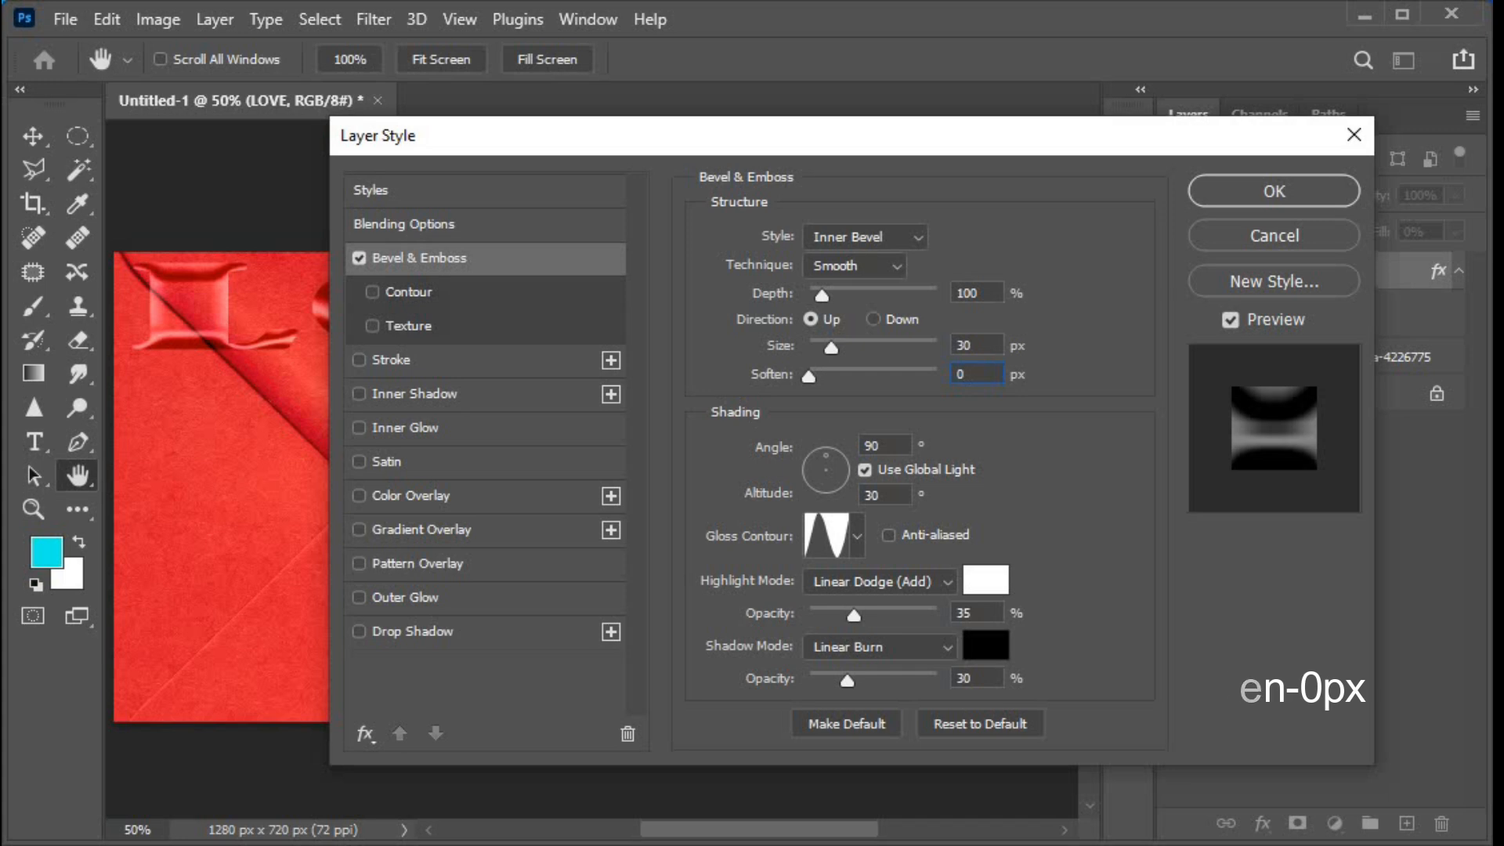
# - Enter a bevel shading angle of 30° and turn off Use Global Light
pyautogui.press('Tab')
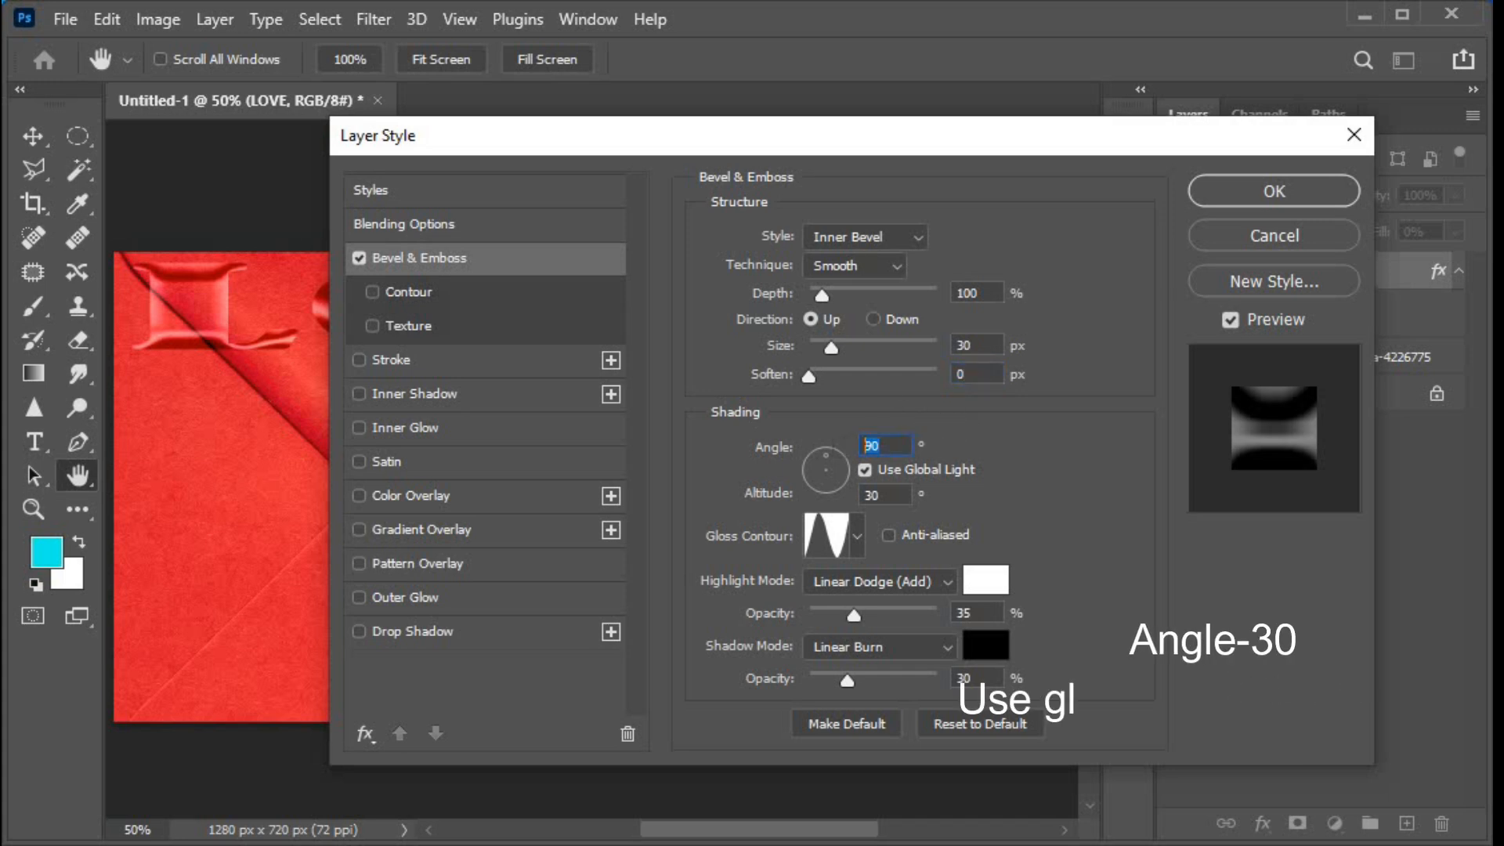
pyautogui.write('30')
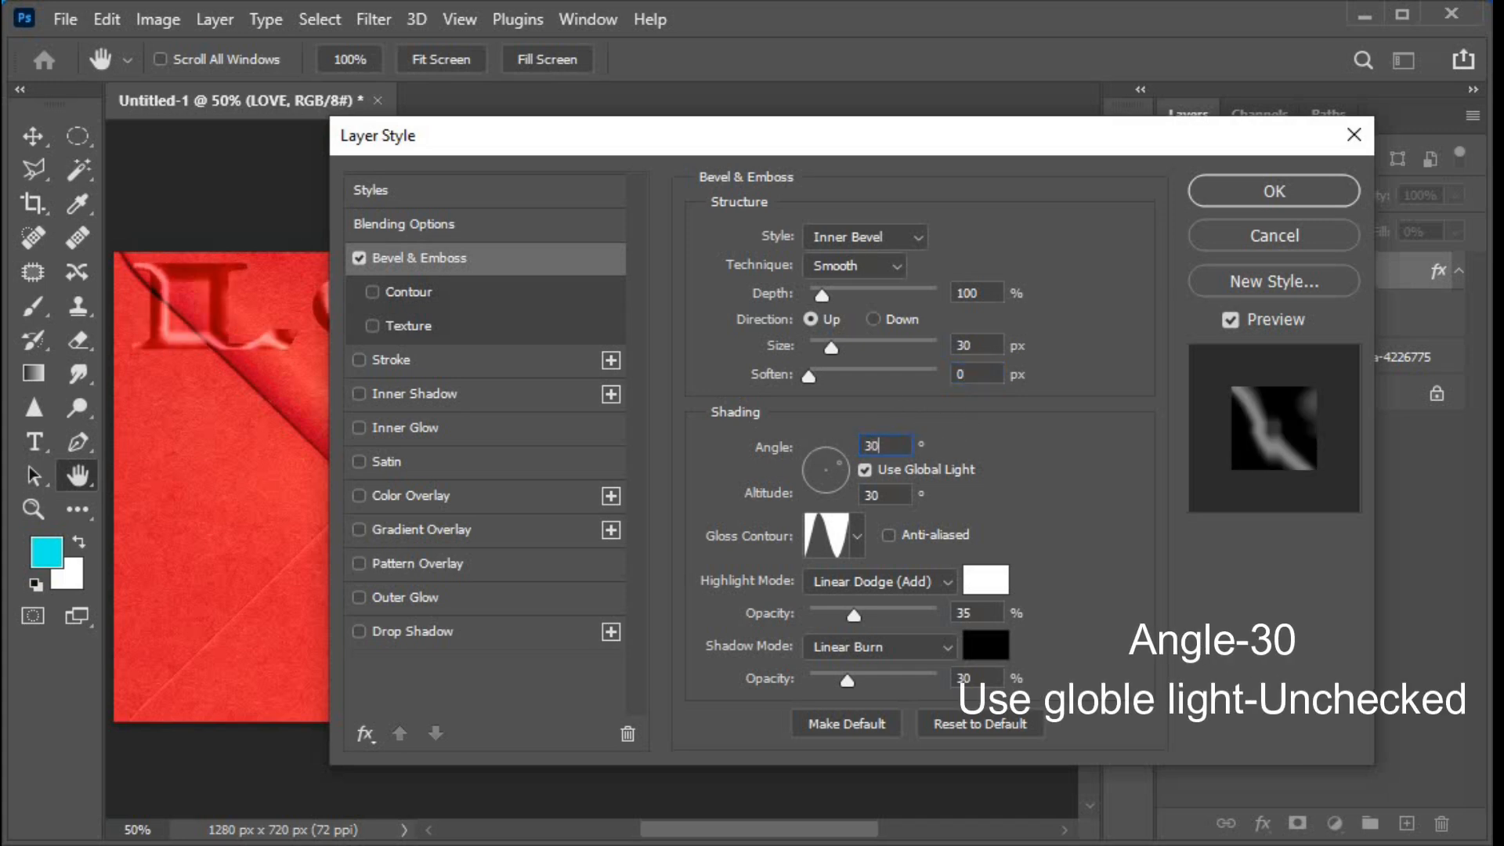
pyautogui.click(865, 471)
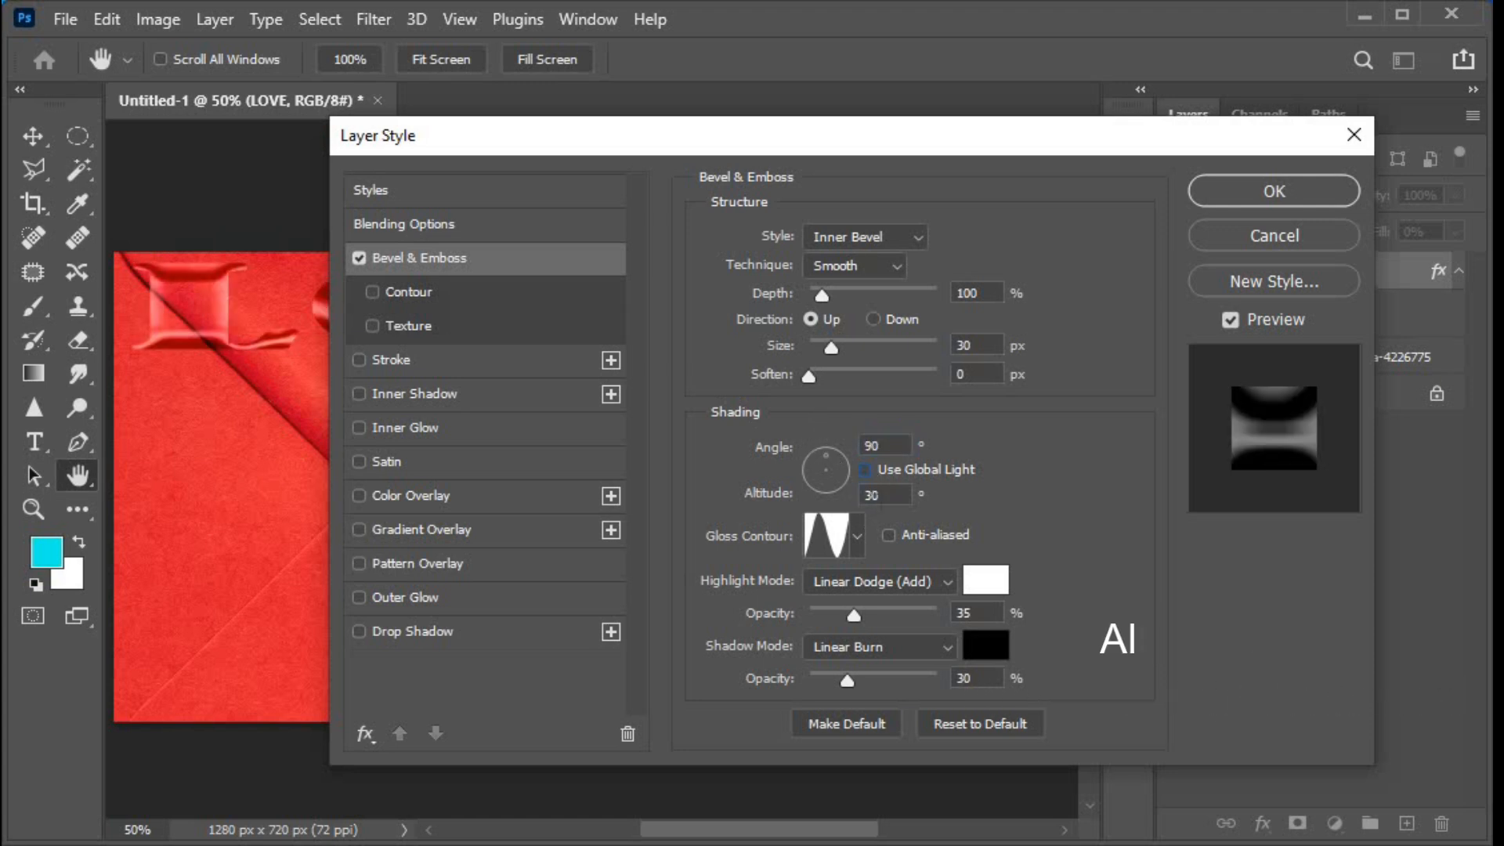
# - Set the bevel's altitude to 70° and its highlight mode to Screen
pyautogui.moveTo(888, 497); pyautogui.dragTo(851, 496)
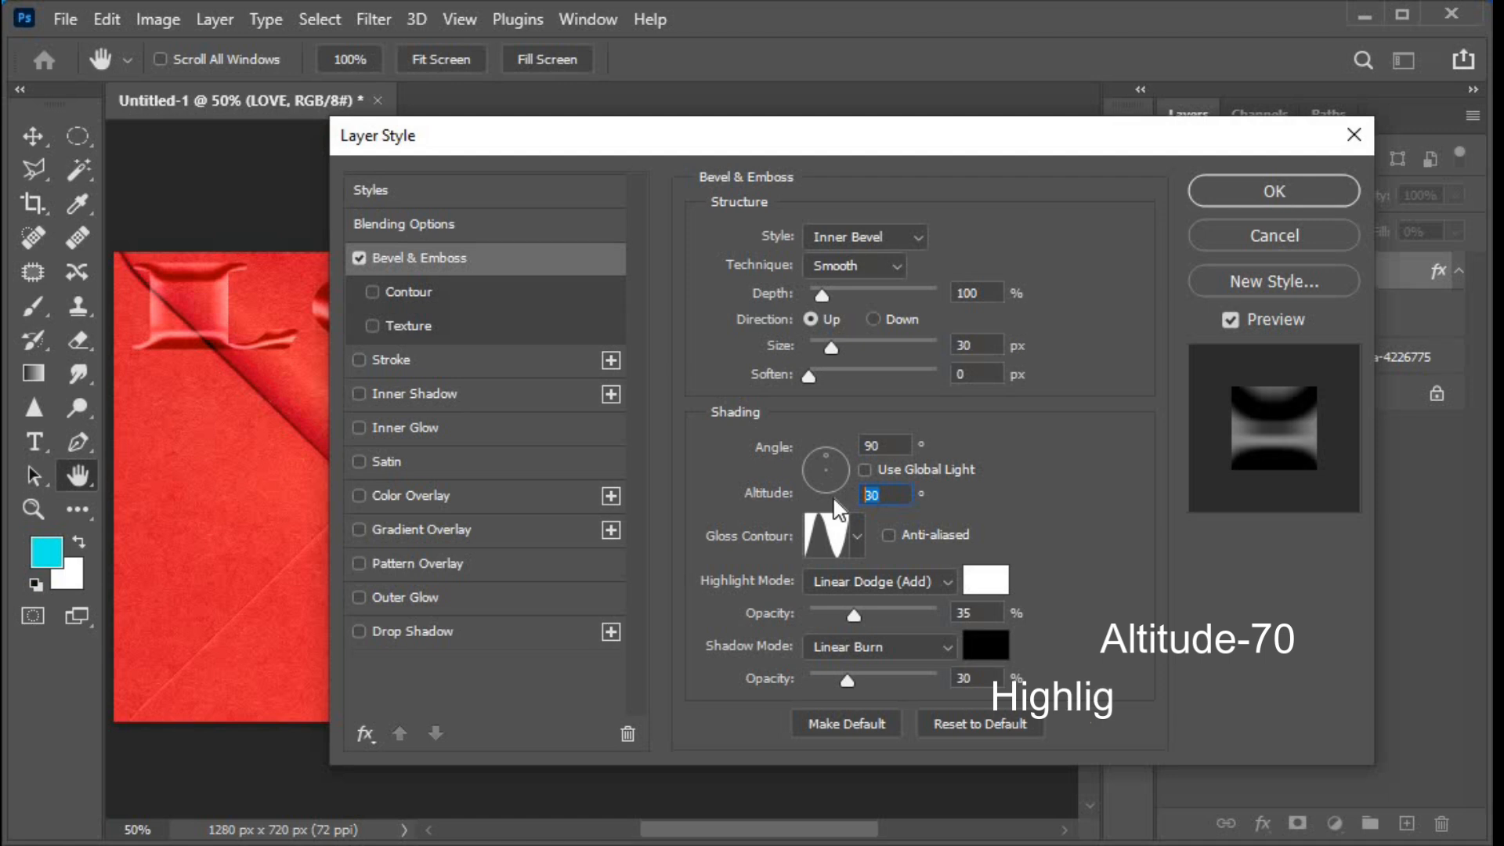
pyautogui.write('70')
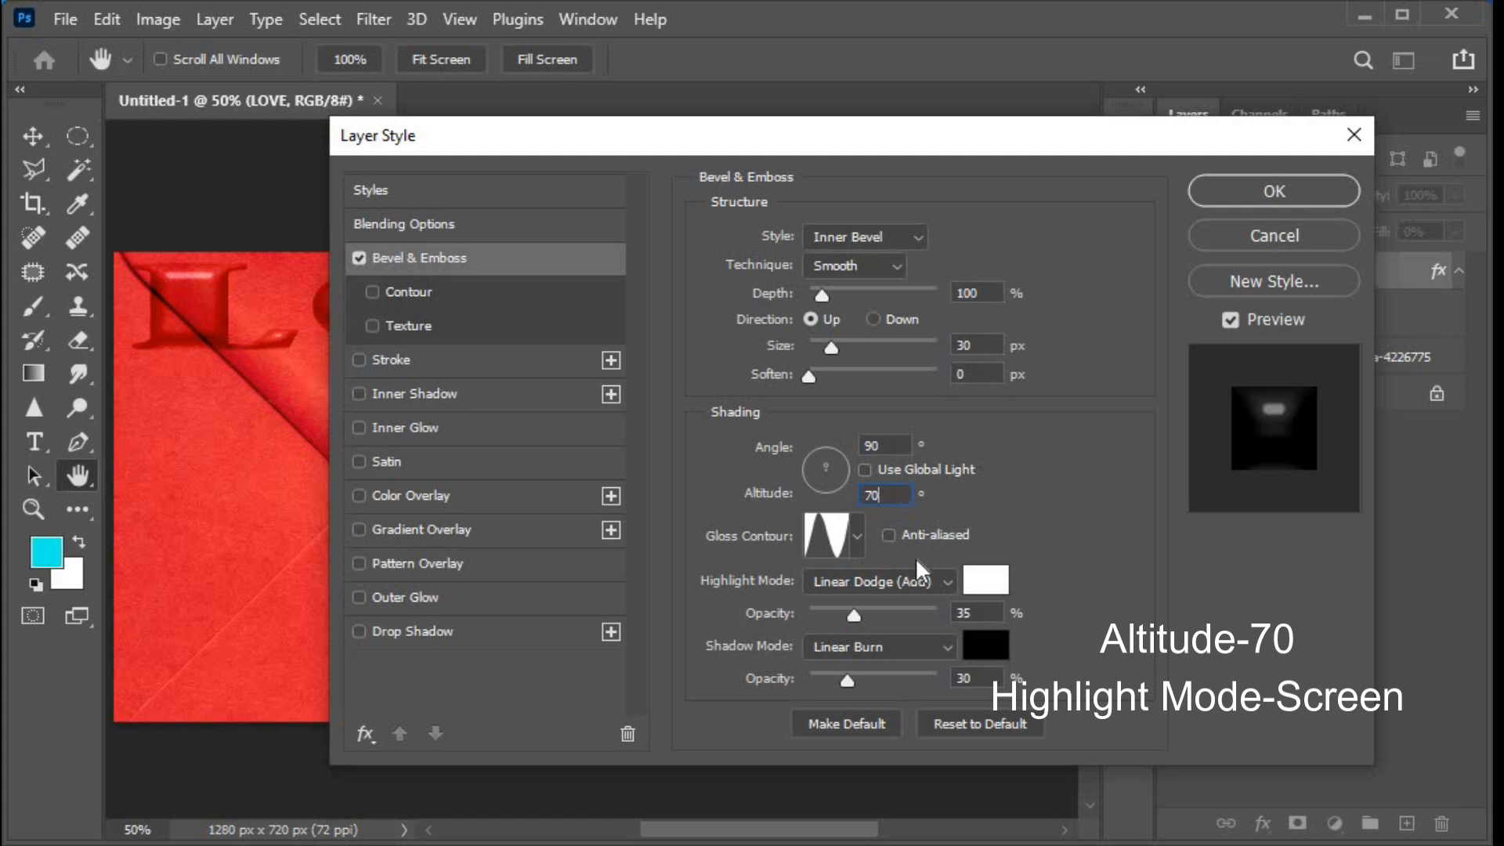
pyautogui.click(943, 580)
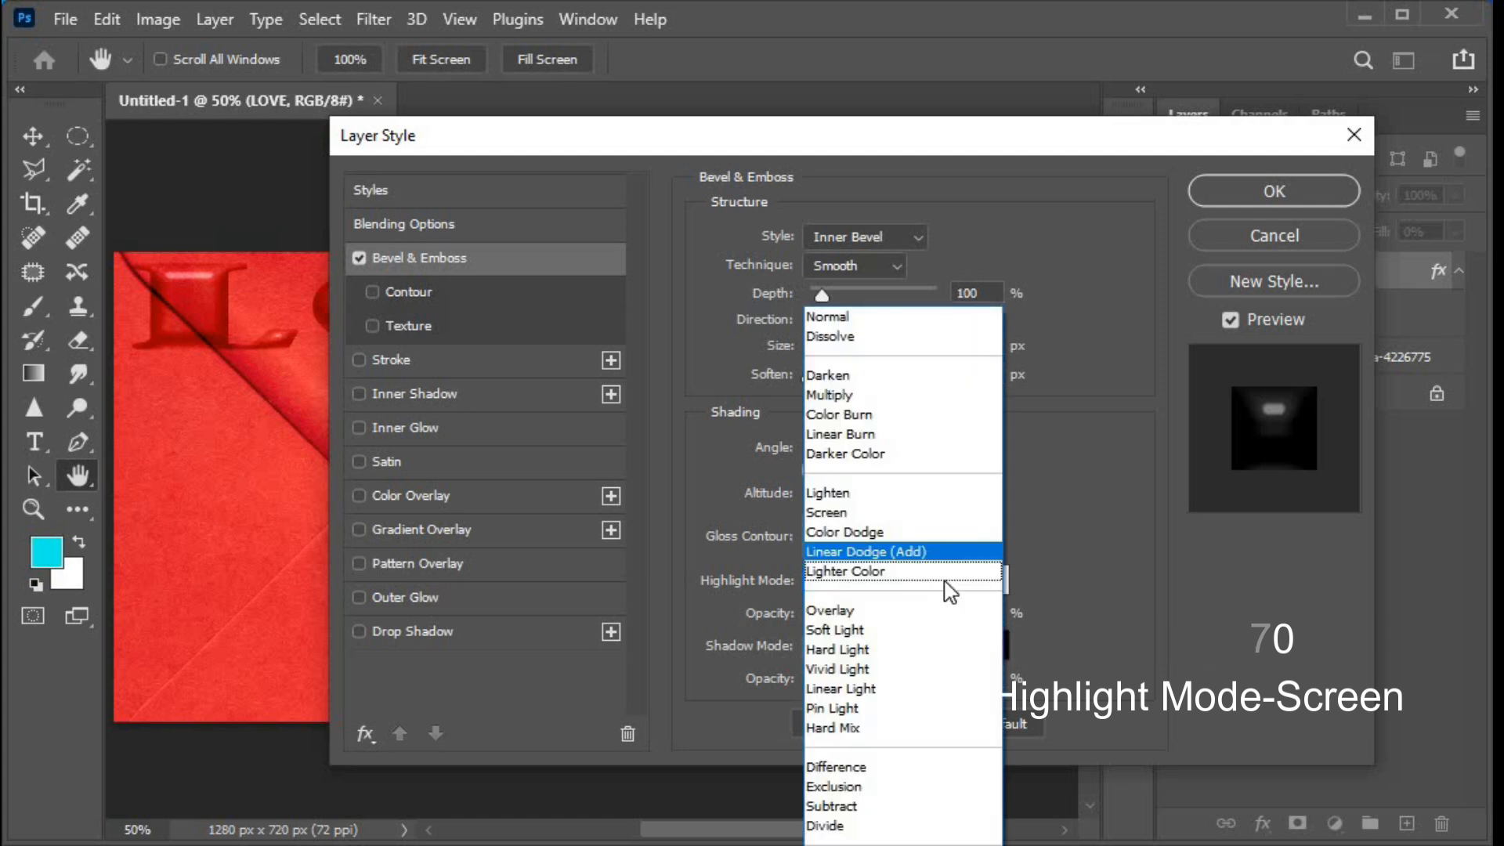
pyautogui.click(919, 514)
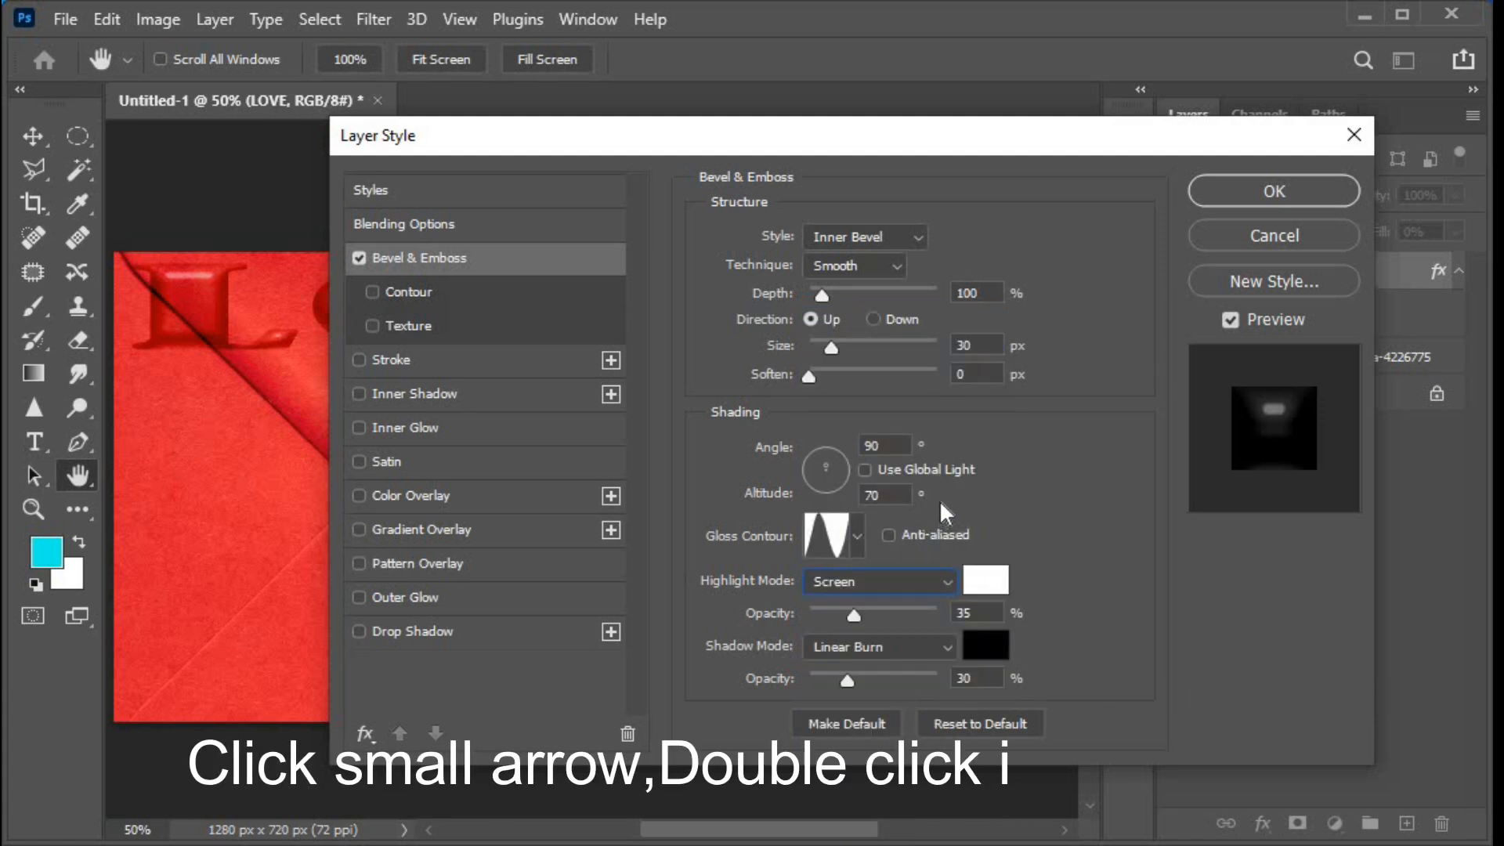
# - Change the bevel's gloss contour to the straight diagonal preset and set the highlight opacity to 80%
pyautogui.click(859, 539)
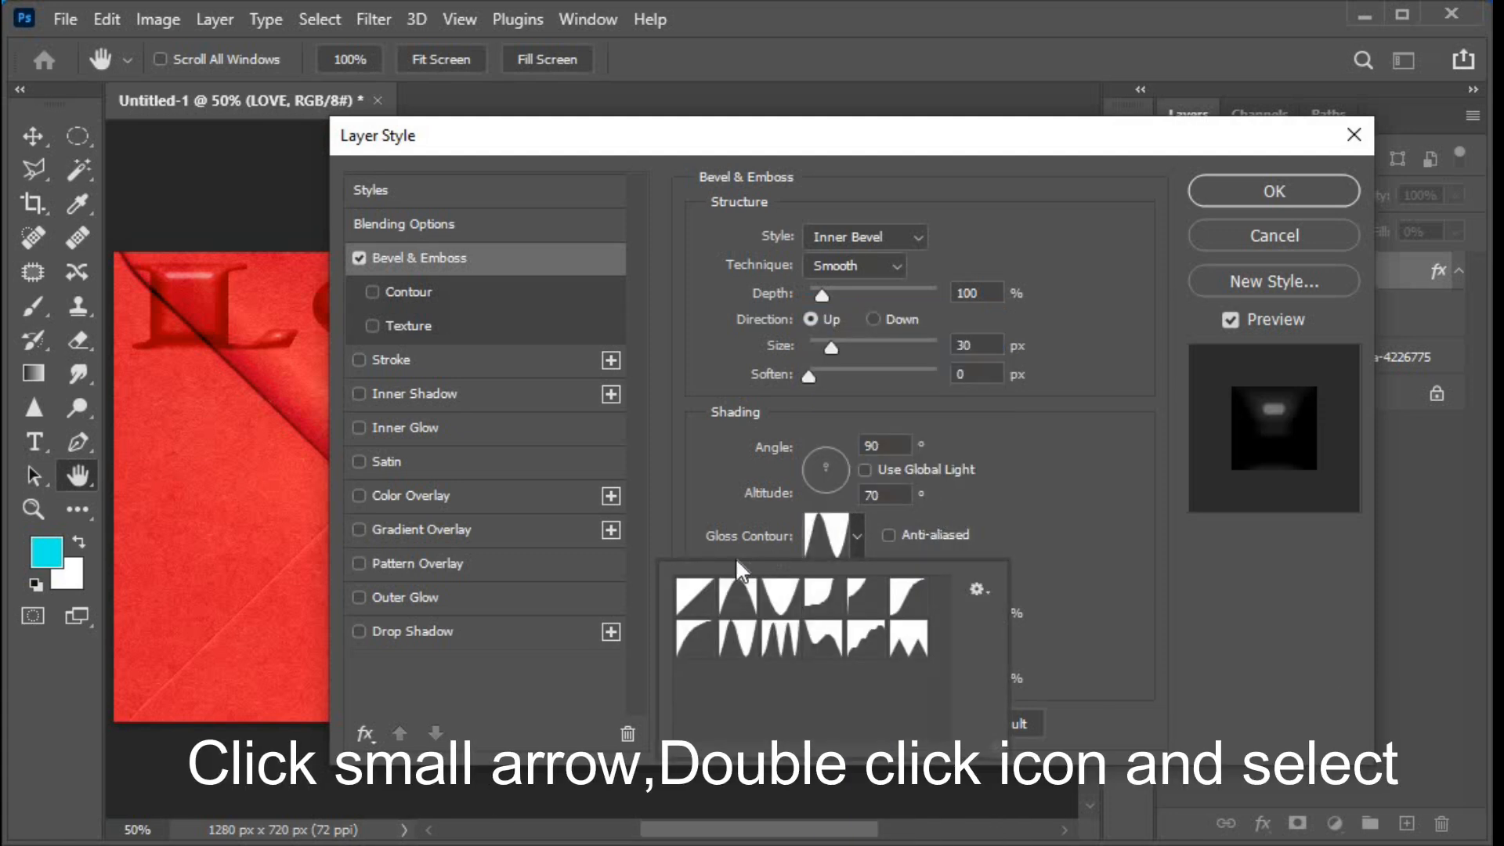
pyautogui.click(709, 596)
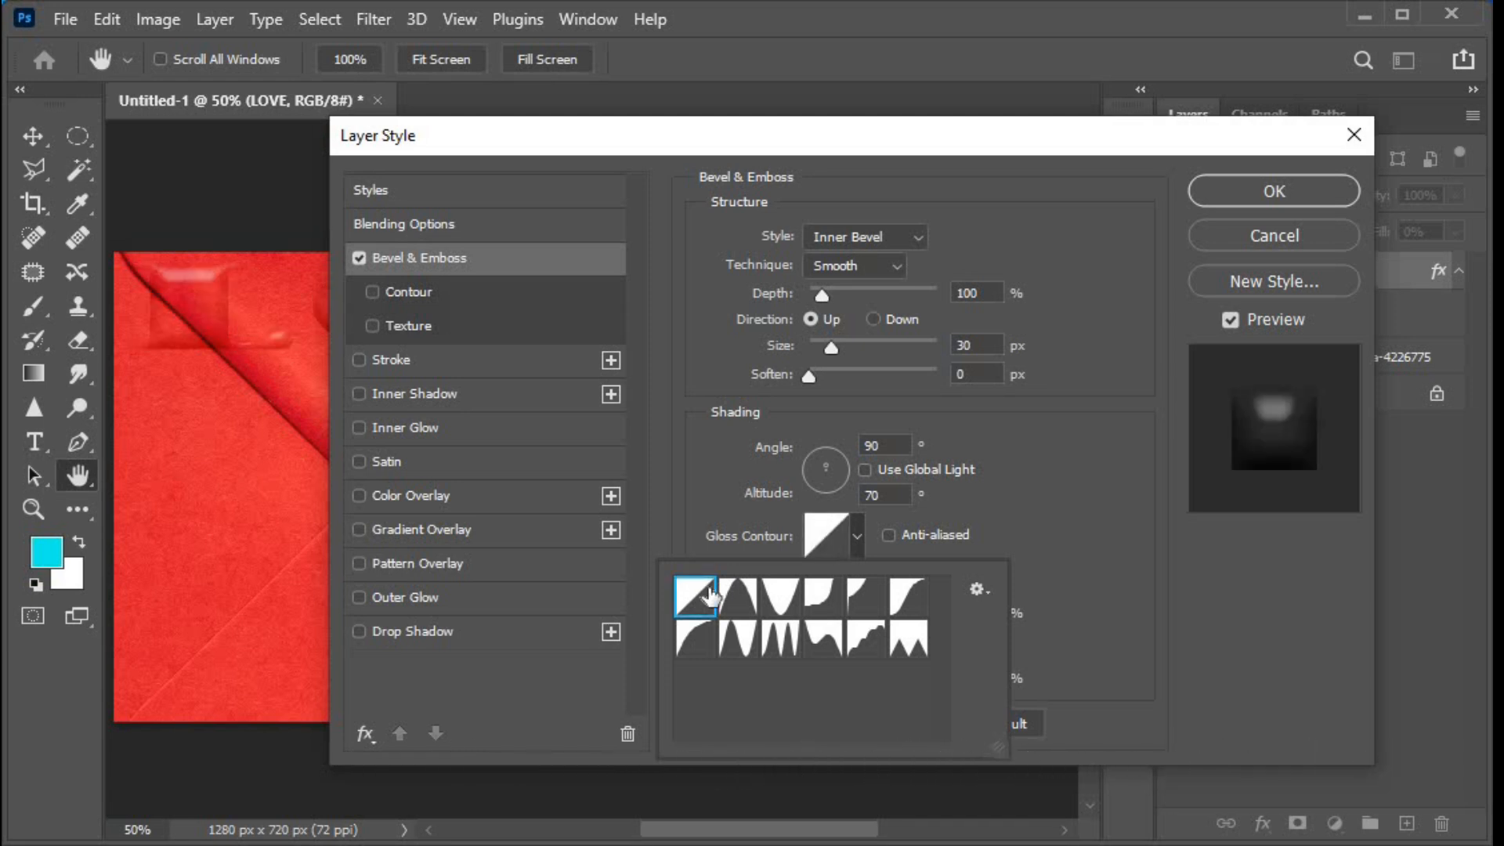
pyautogui.click(1014, 532)
pyautogui.click(971, 613)
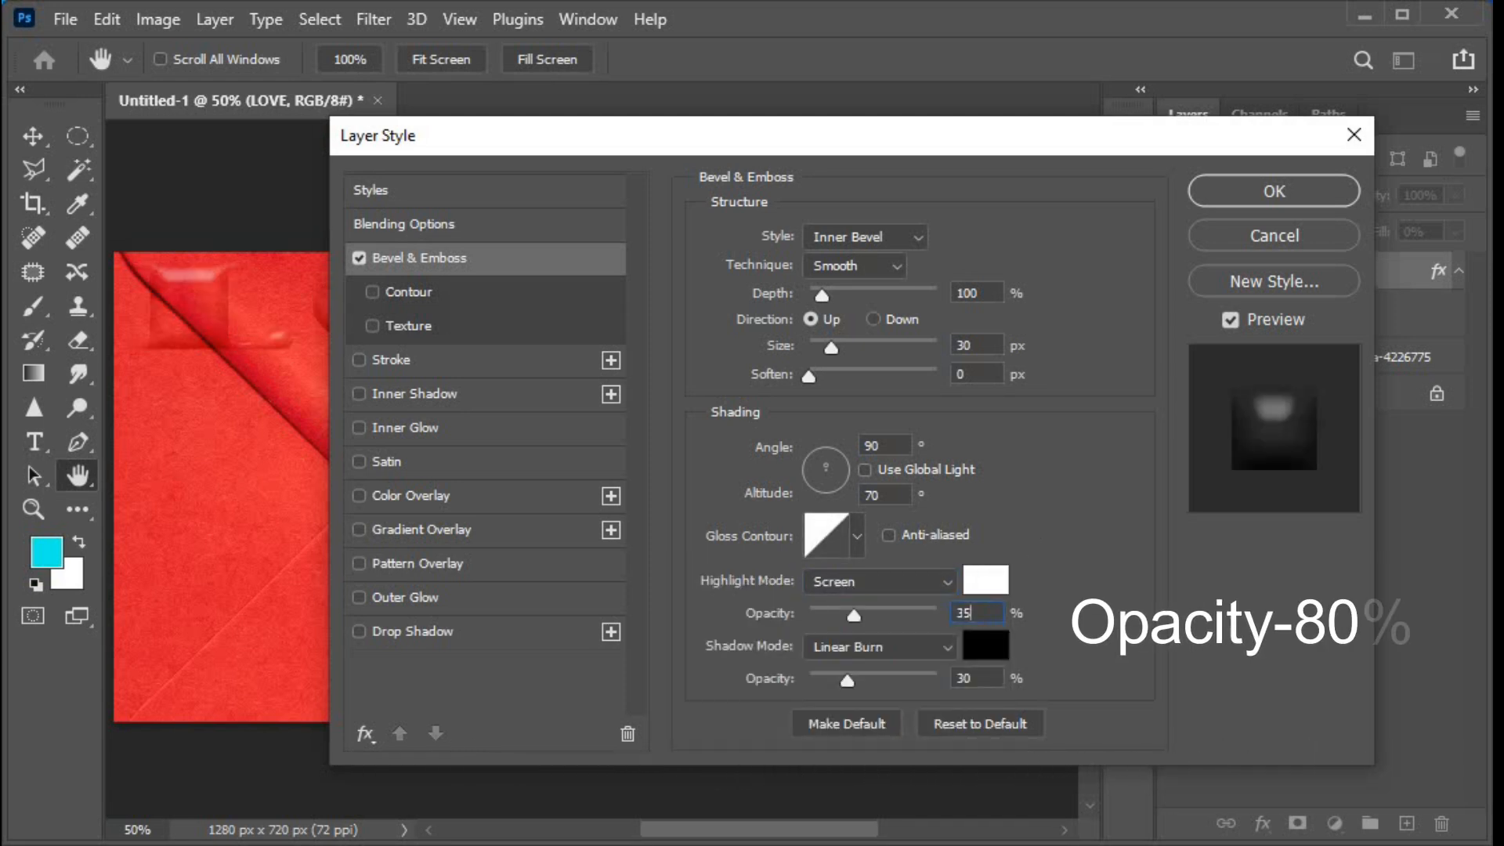
pyautogui.write('80')
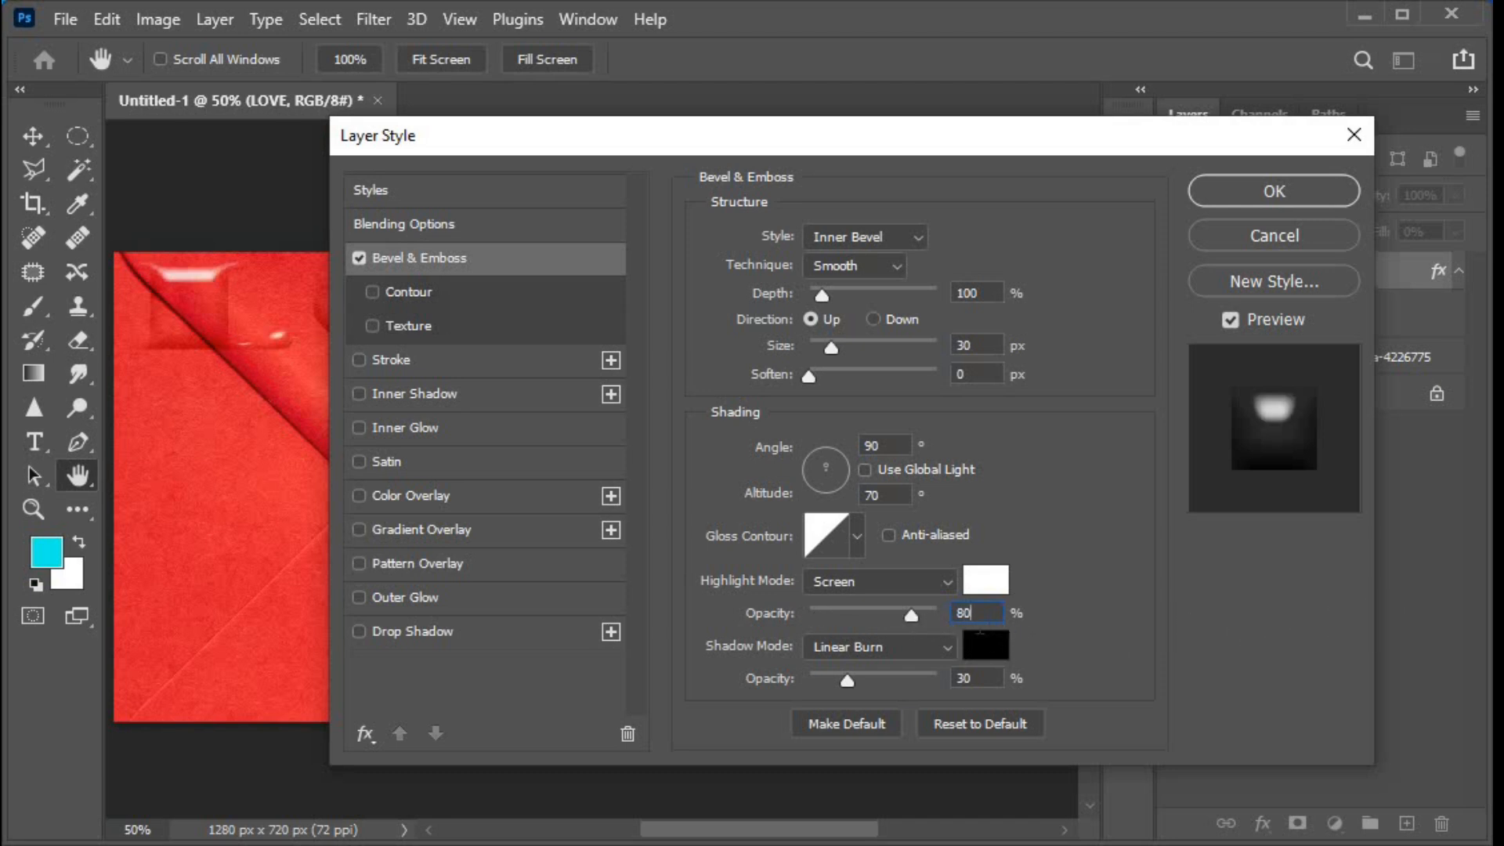
# - Set the bevel's shadow mode to Screen with a near-white colour (#fcfcfc) and an opacity of 30%
pyautogui.click(938, 646)
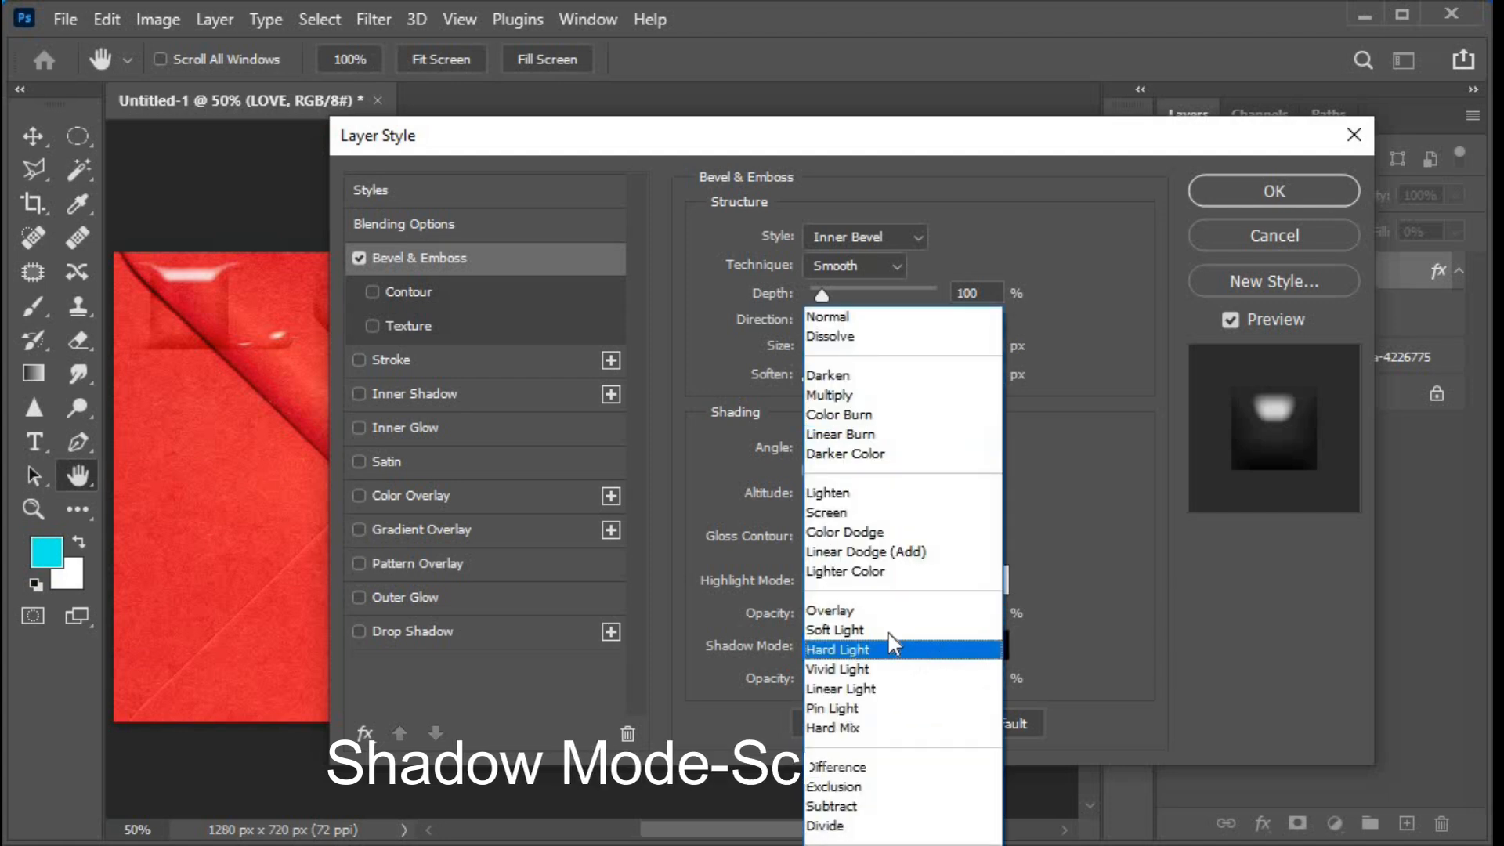
pyautogui.click(944, 518)
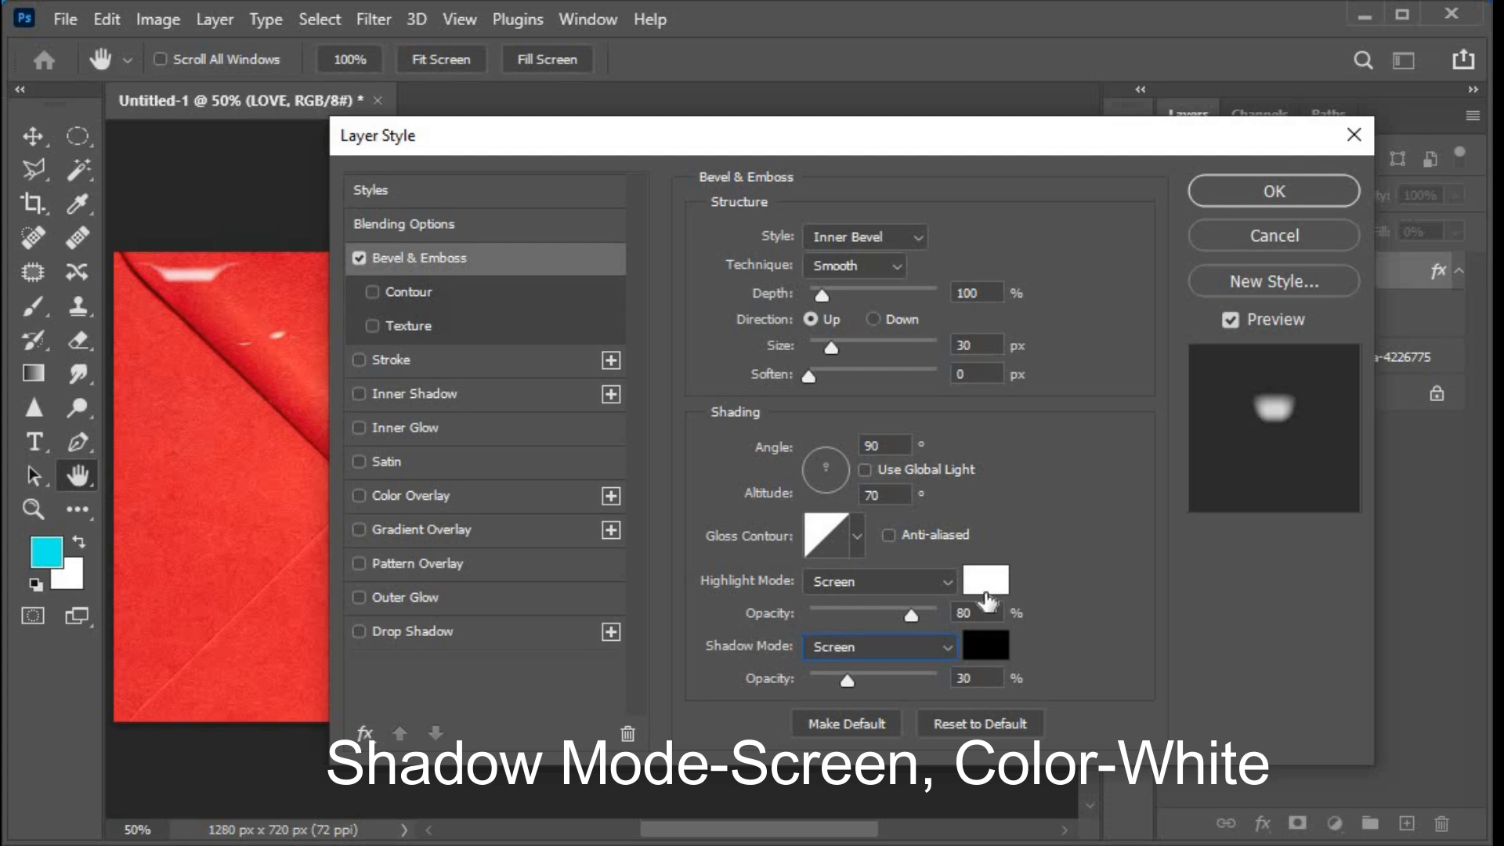
pyautogui.click(984, 647)
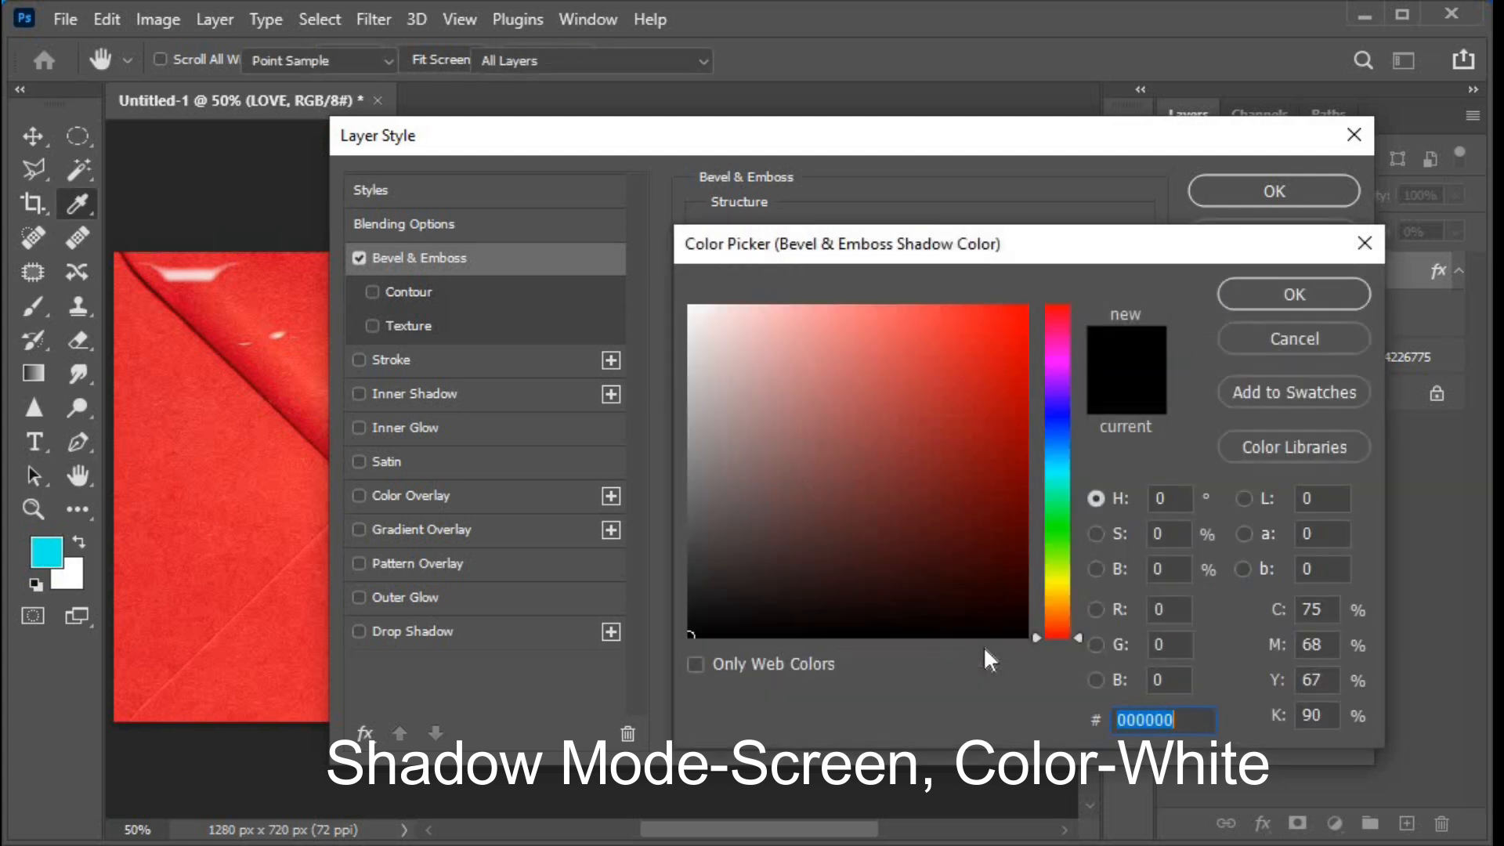
pyautogui.moveTo(697, 315); pyautogui.dragTo(688, 307)
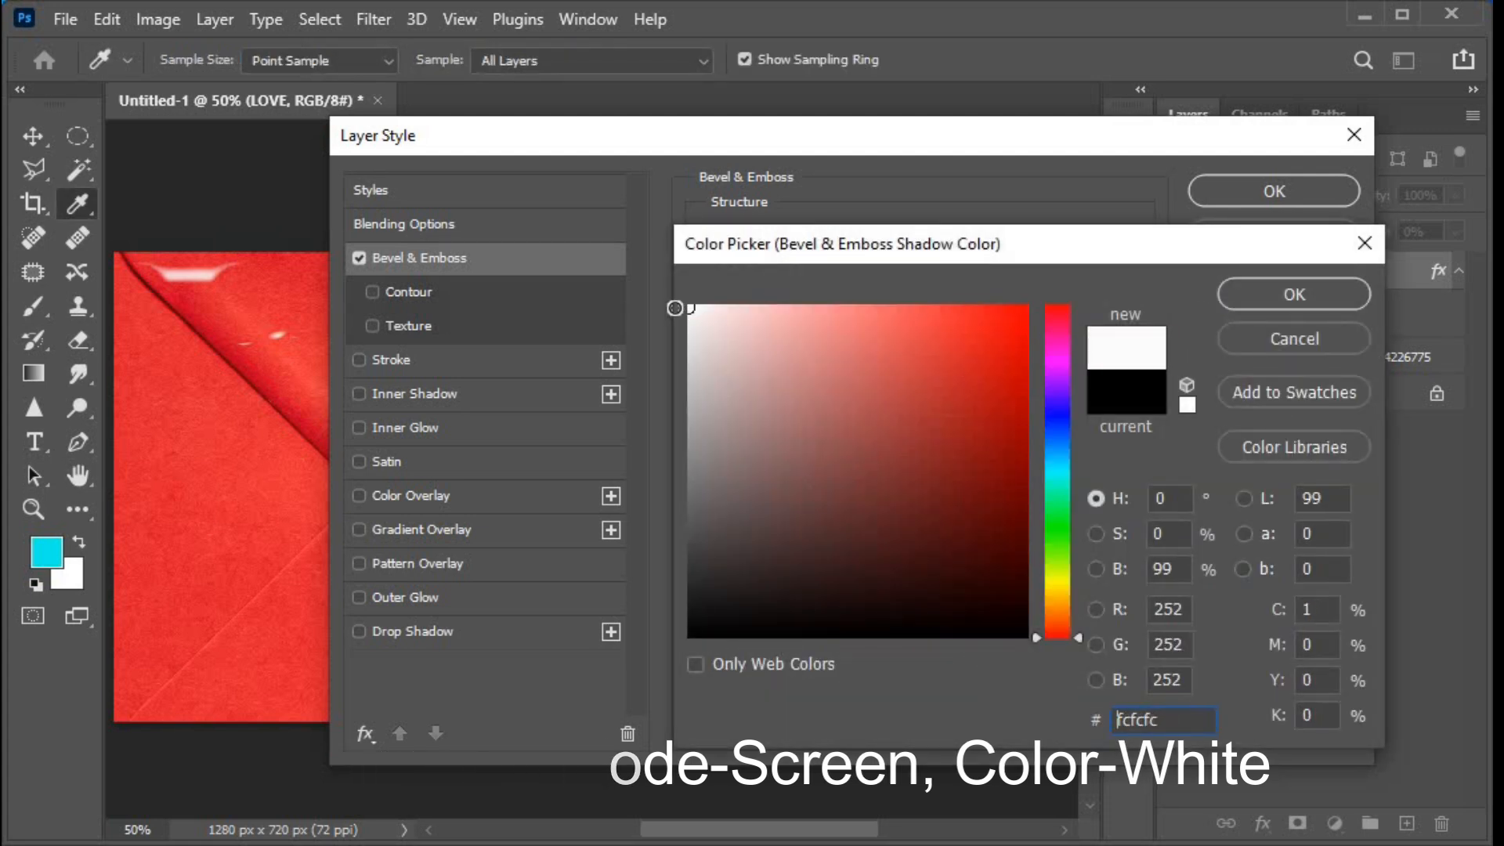
pyautogui.click(1280, 285)
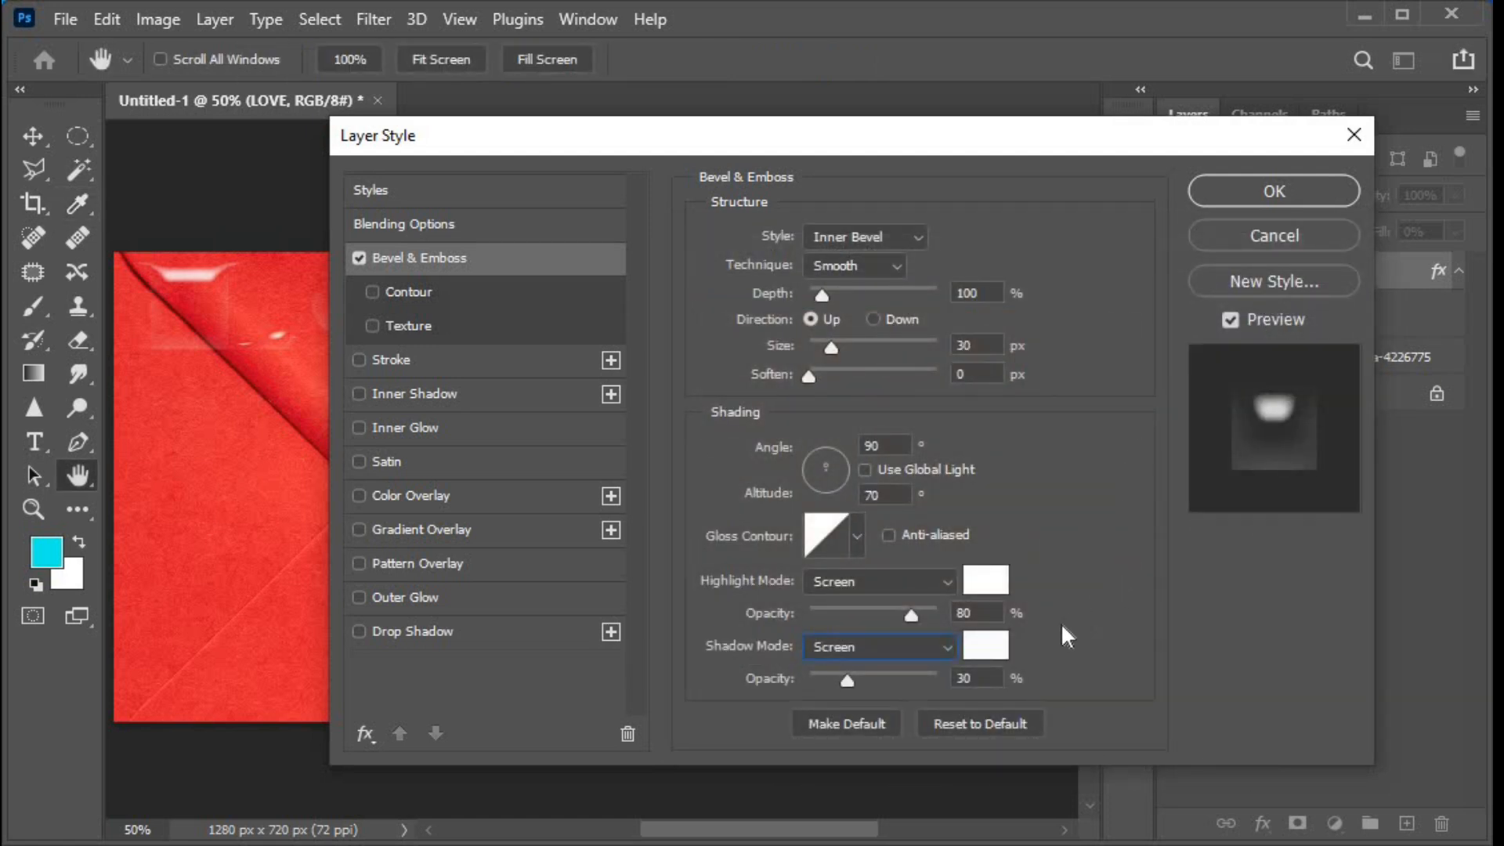
pyautogui.press('Tab')
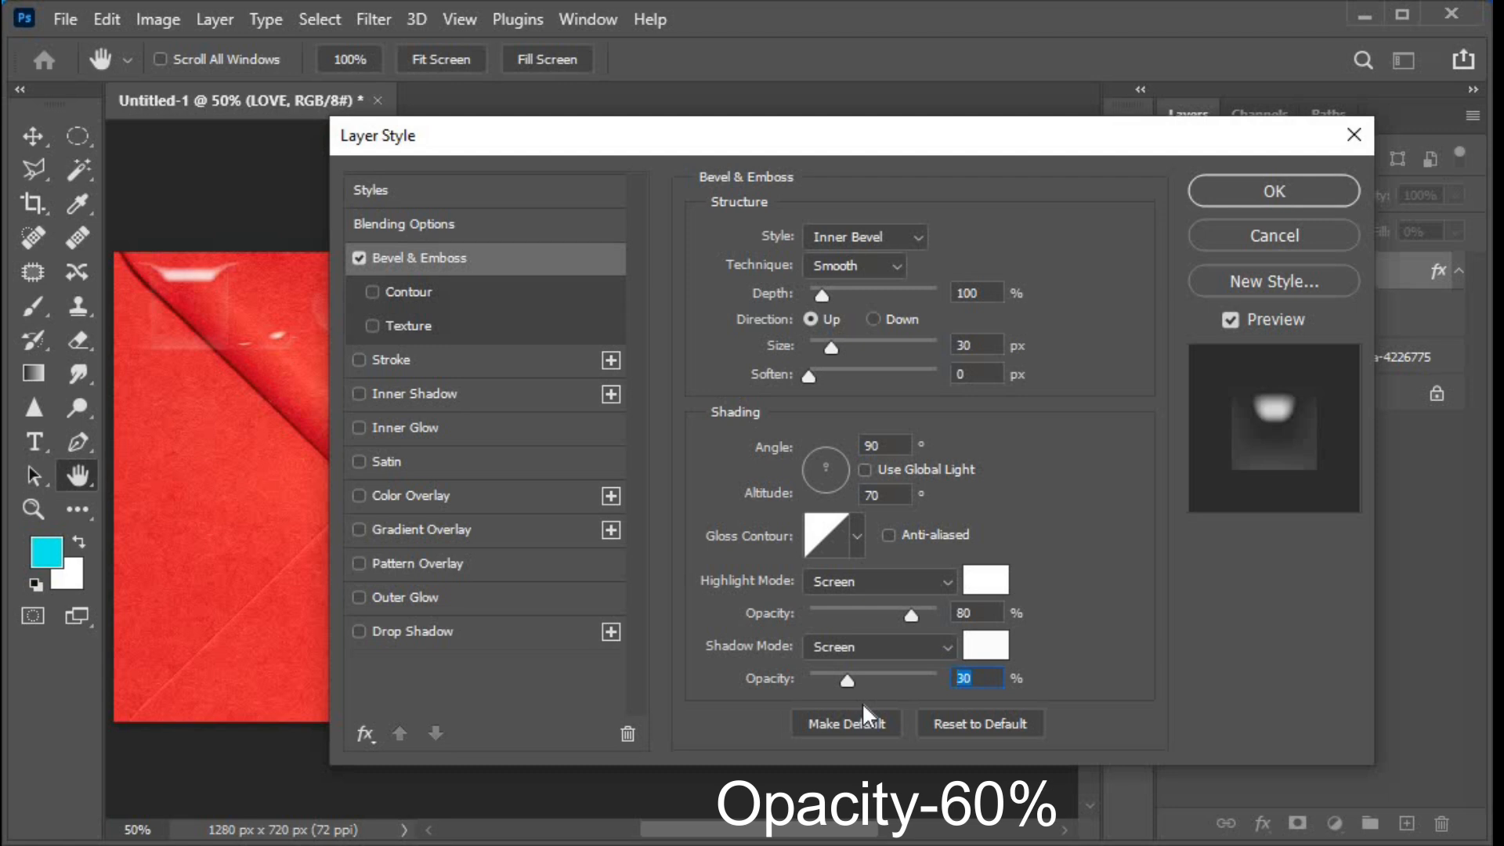
pyautogui.write('30')
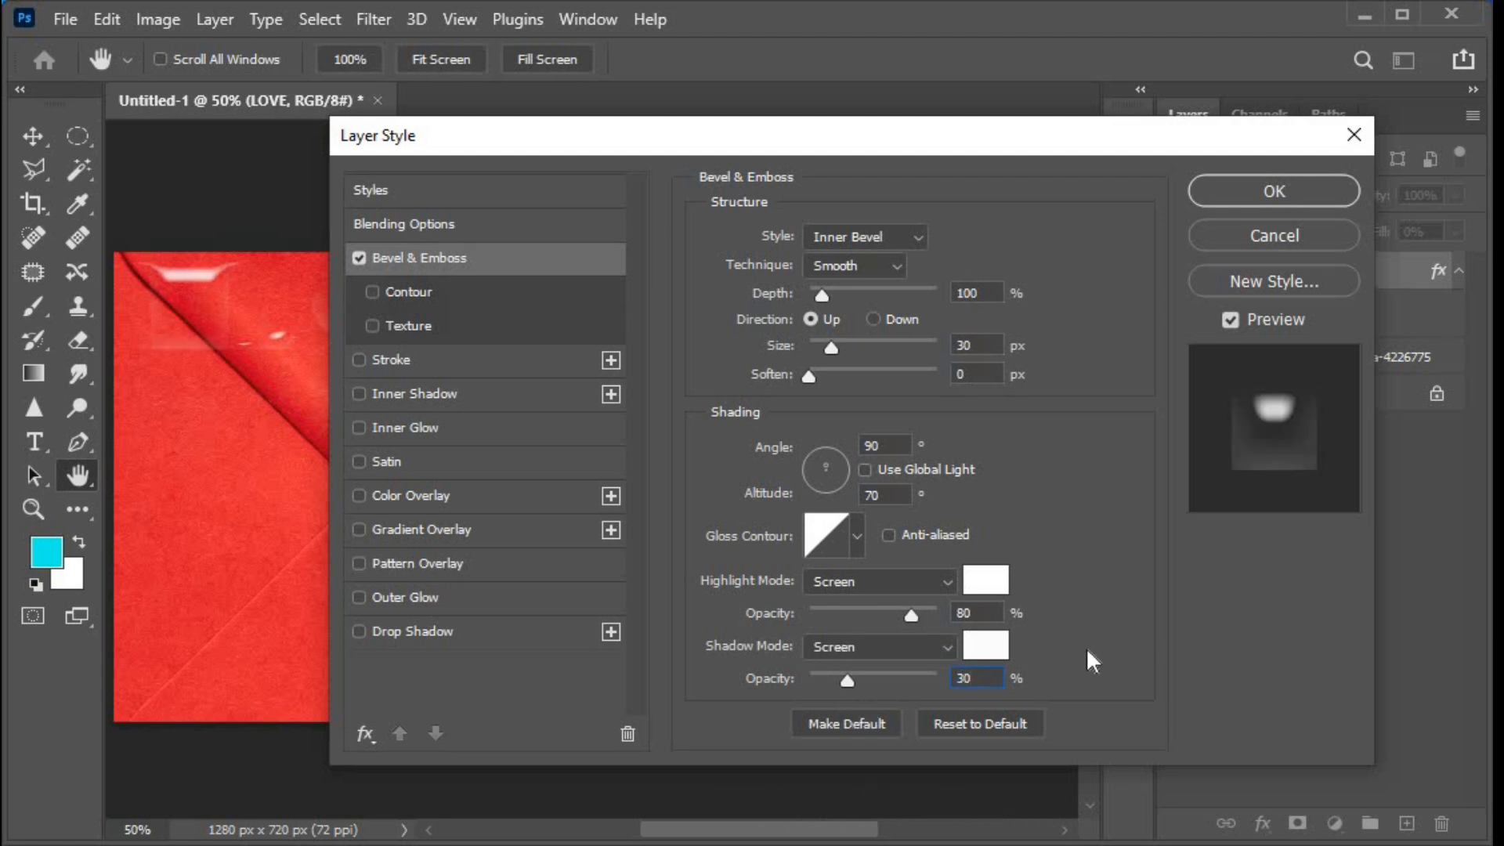
# - Enable Inner Shadow on the LOVE layer with the Multiply blend mode and 100% opacity
pyautogui.click(475, 397)
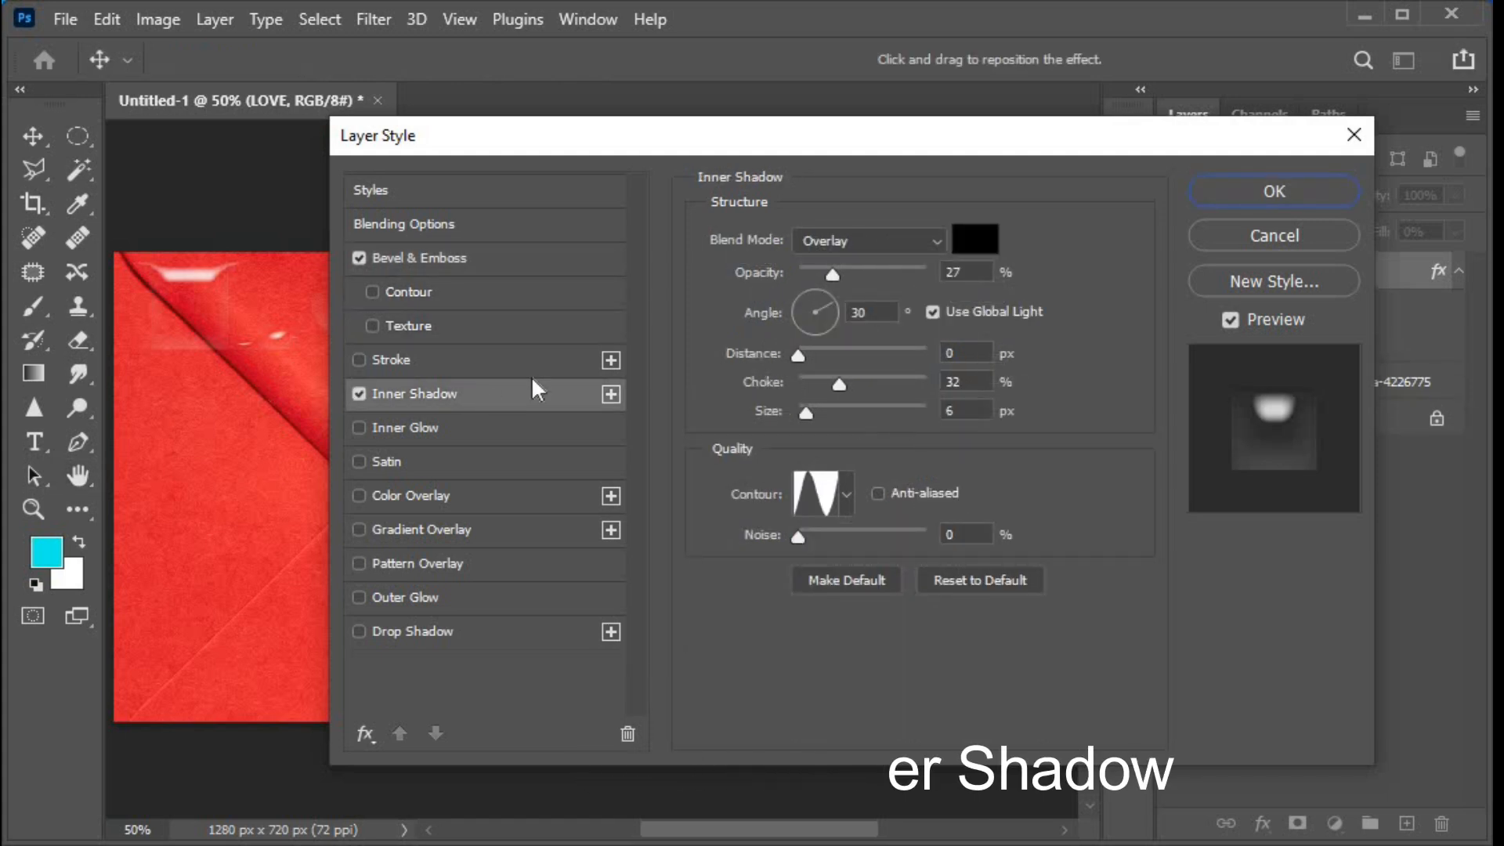
pyautogui.click(933, 240)
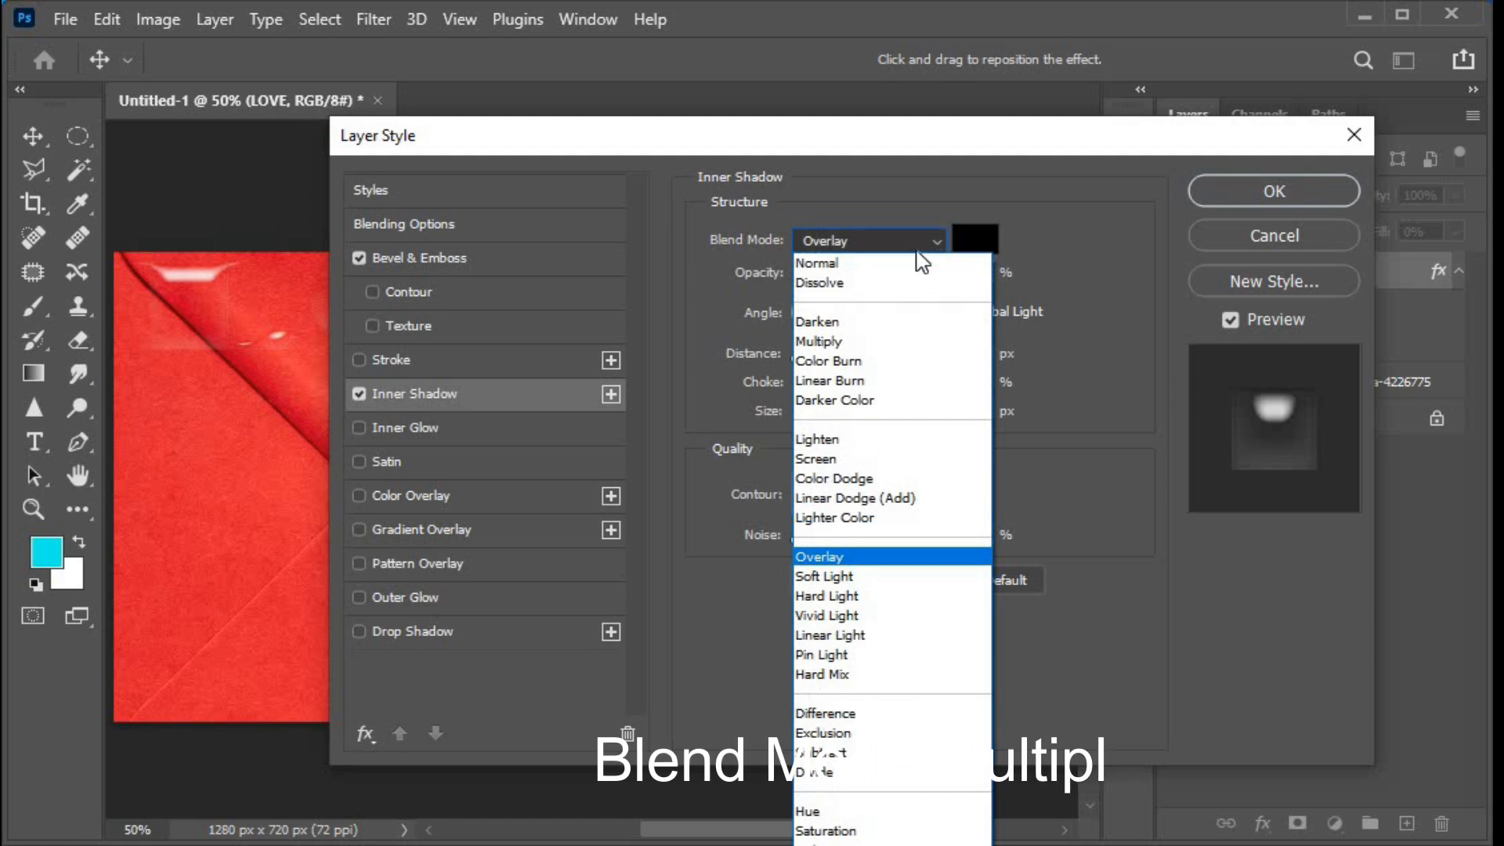
pyautogui.click(897, 343)
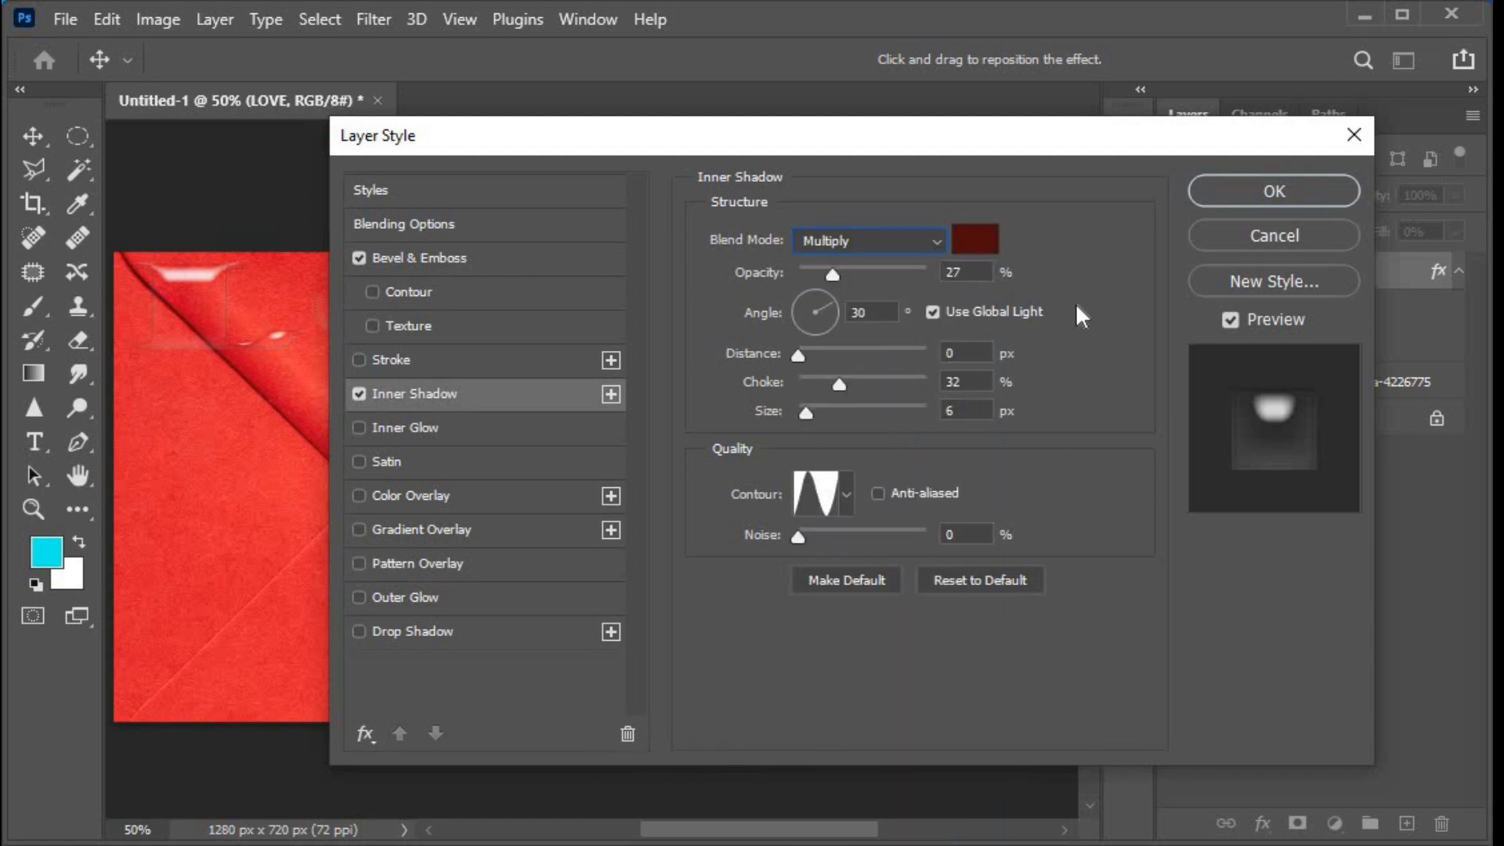
pyautogui.moveTo(972, 272); pyautogui.dragTo(942, 272)
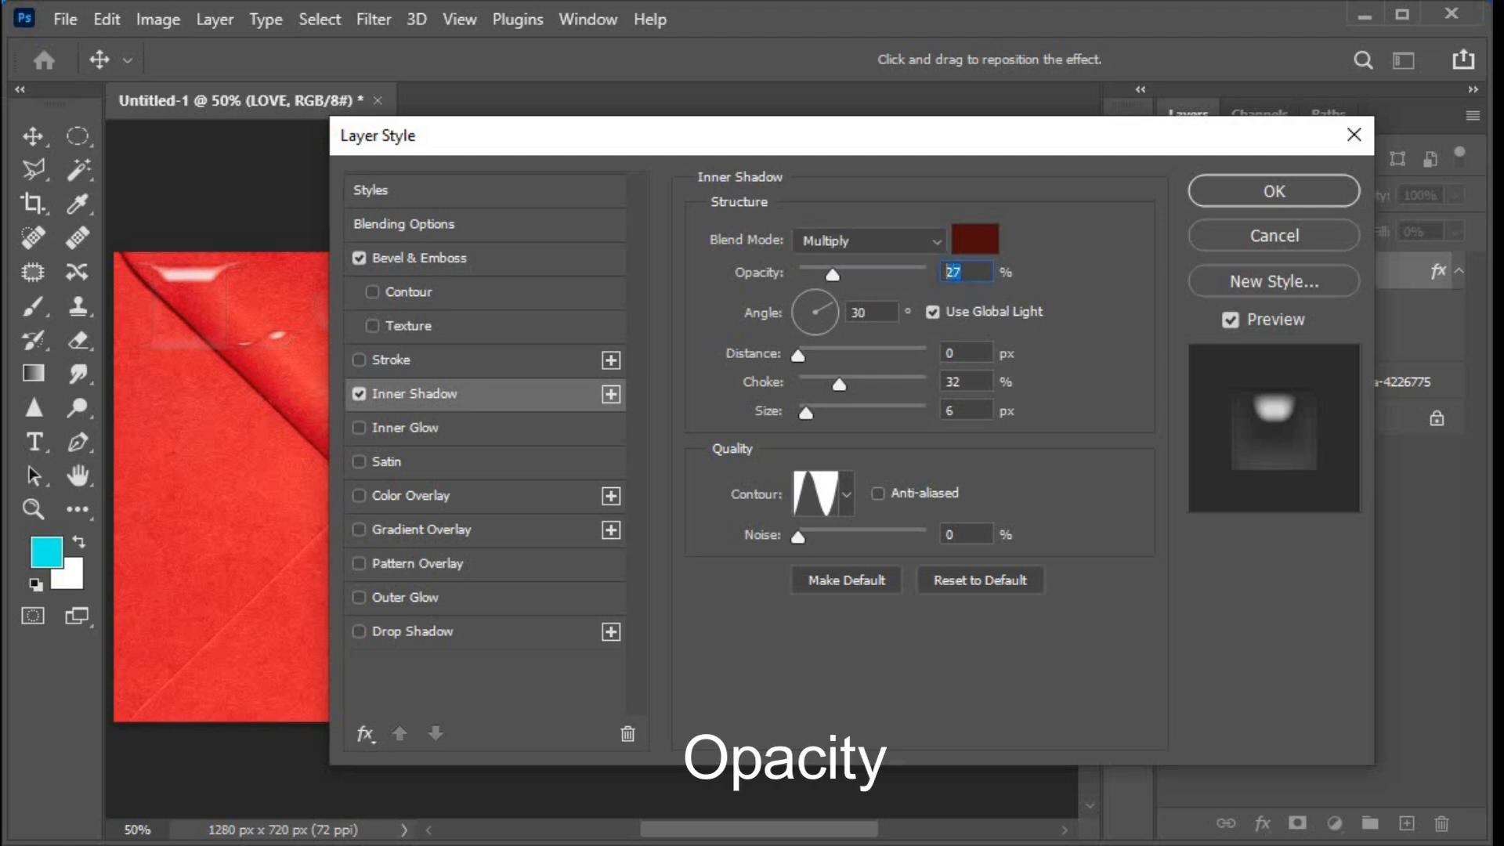
pyautogui.write('100')
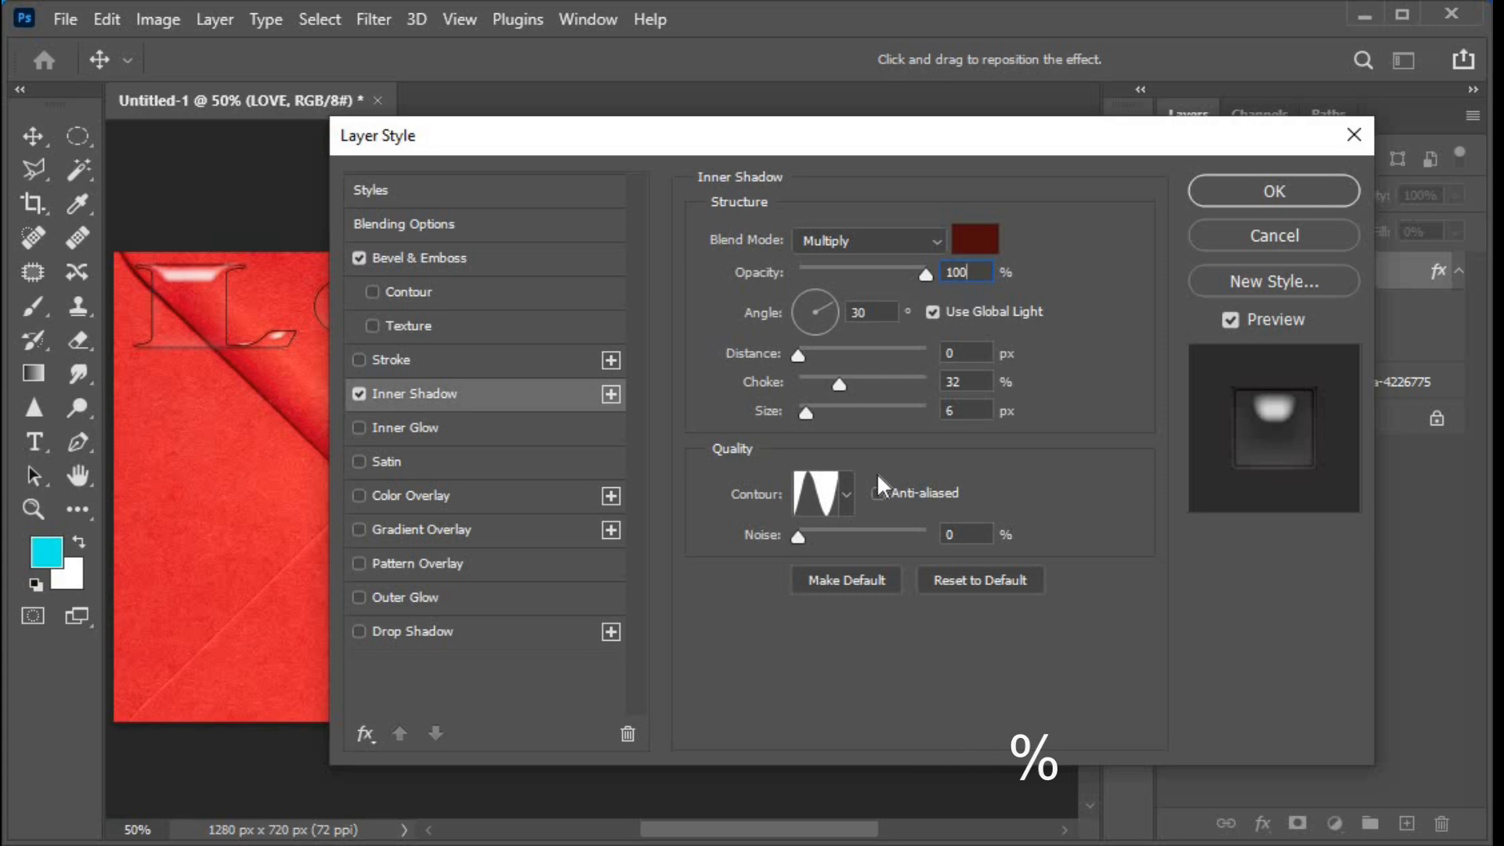
# - Set the inner shadow's colour to a dark background red, #b01515
pyautogui.click(975, 239)
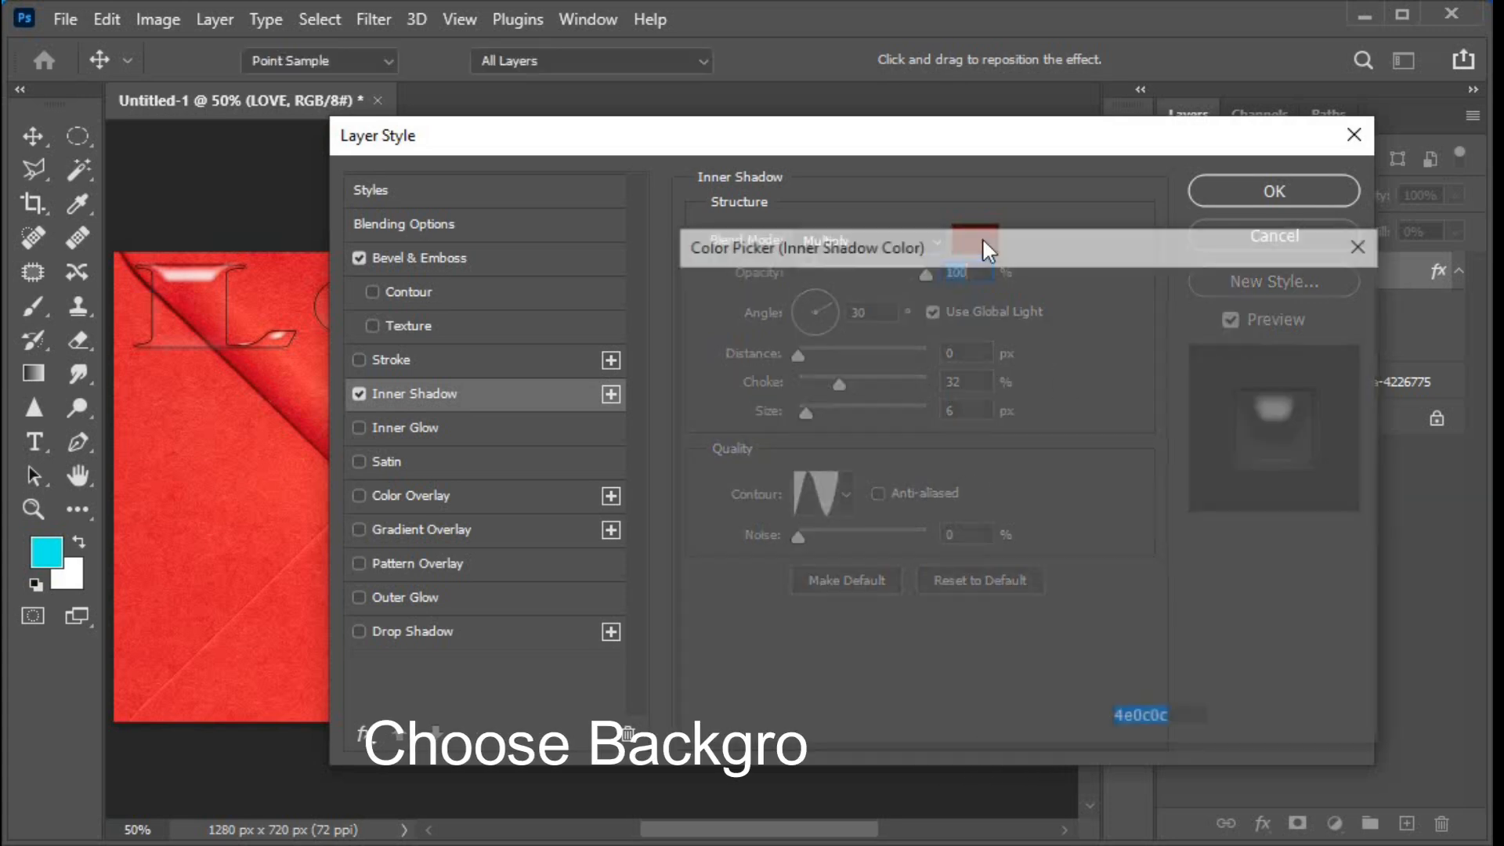
pyautogui.click(986, 450)
pyautogui.click(986, 408)
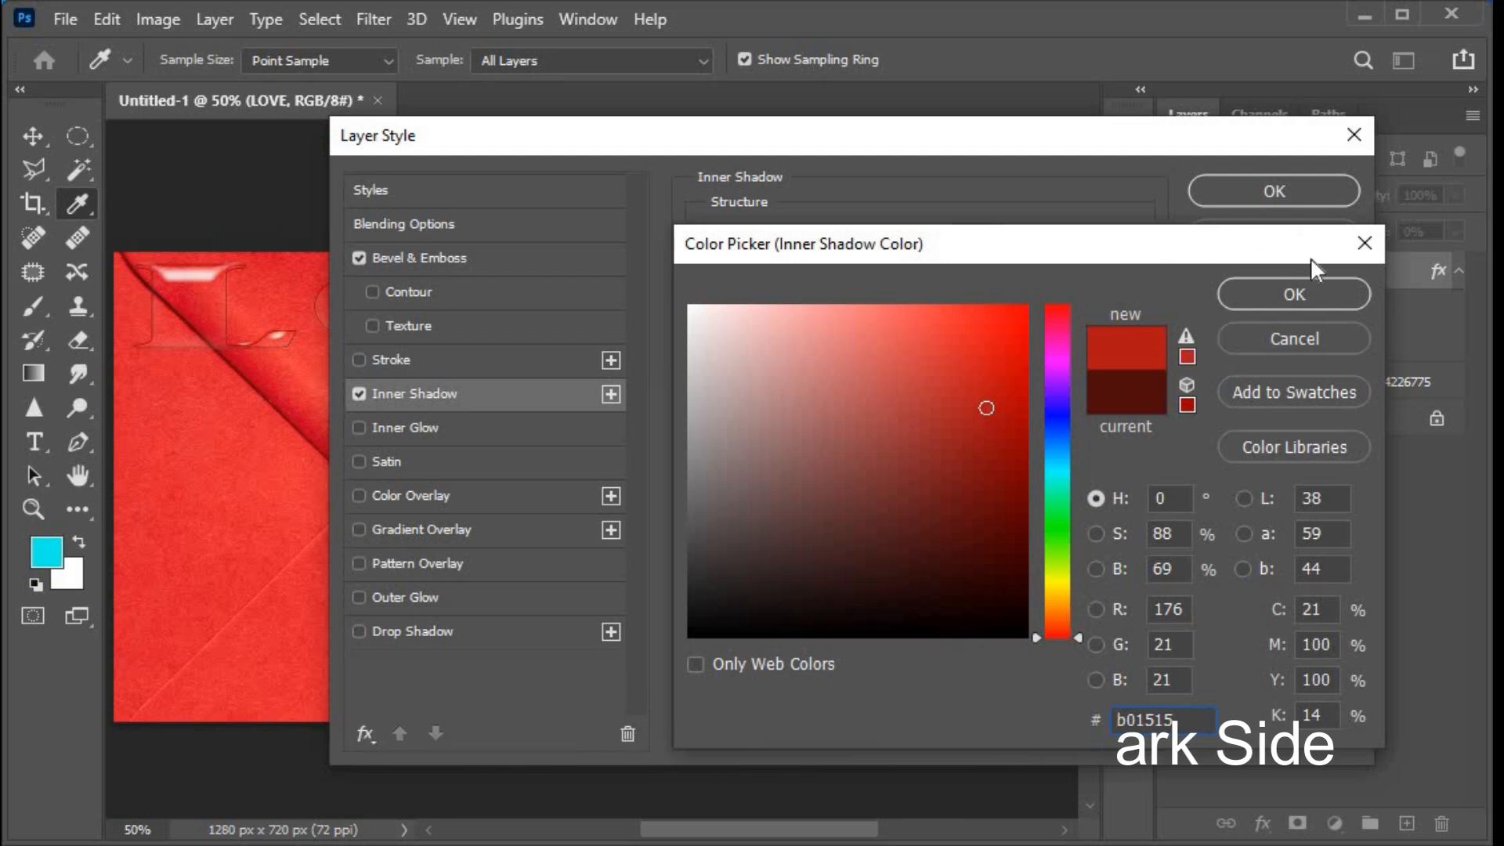
pyautogui.click(1312, 293)
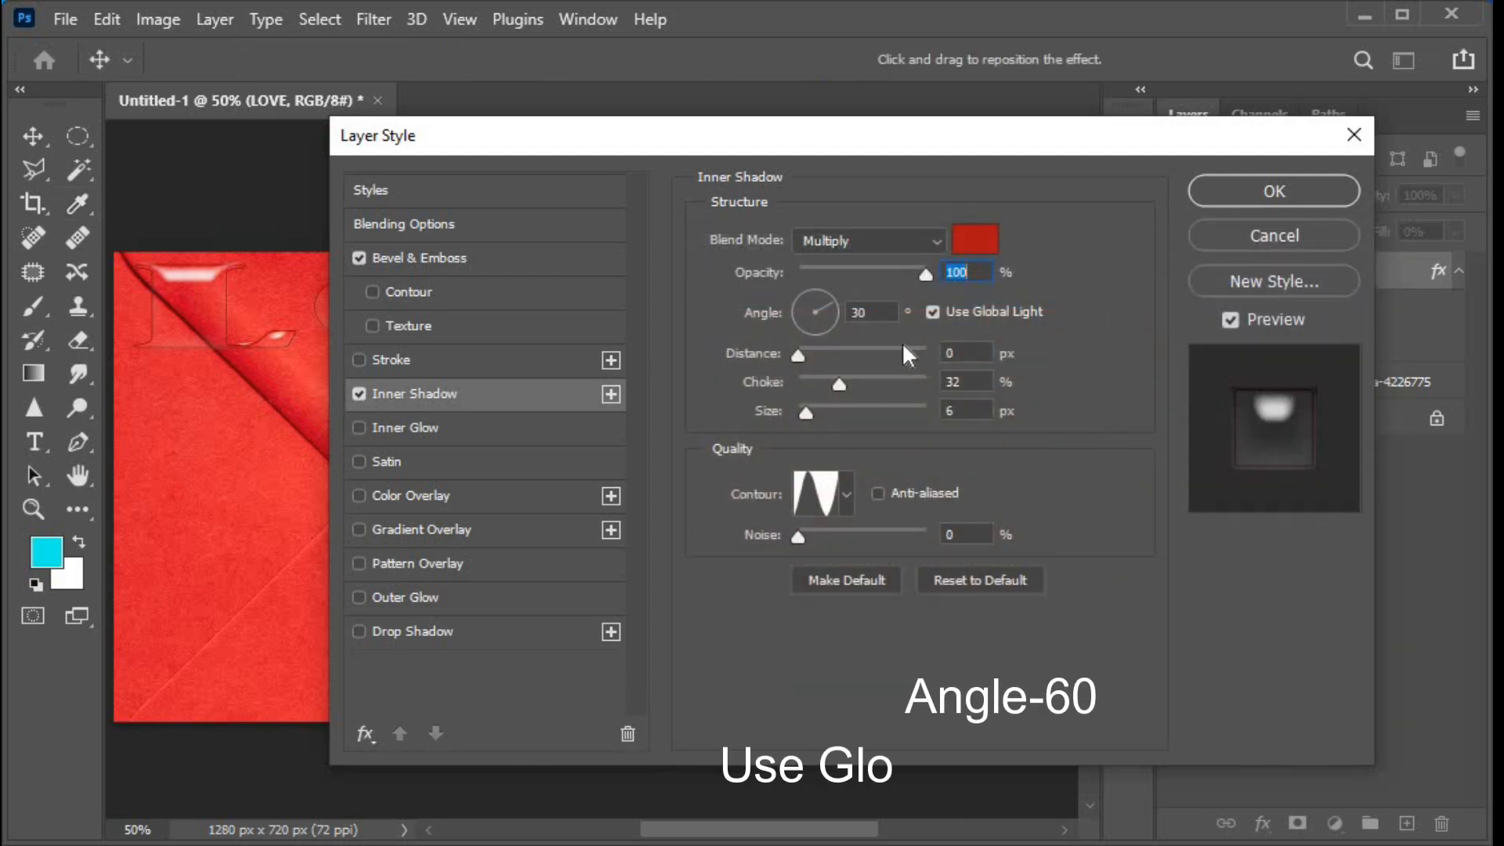
# - Set the inner shadow's angle to 60°, distance to 10 px, choke to 0% and size to 15 px
pyautogui.click(880, 313)
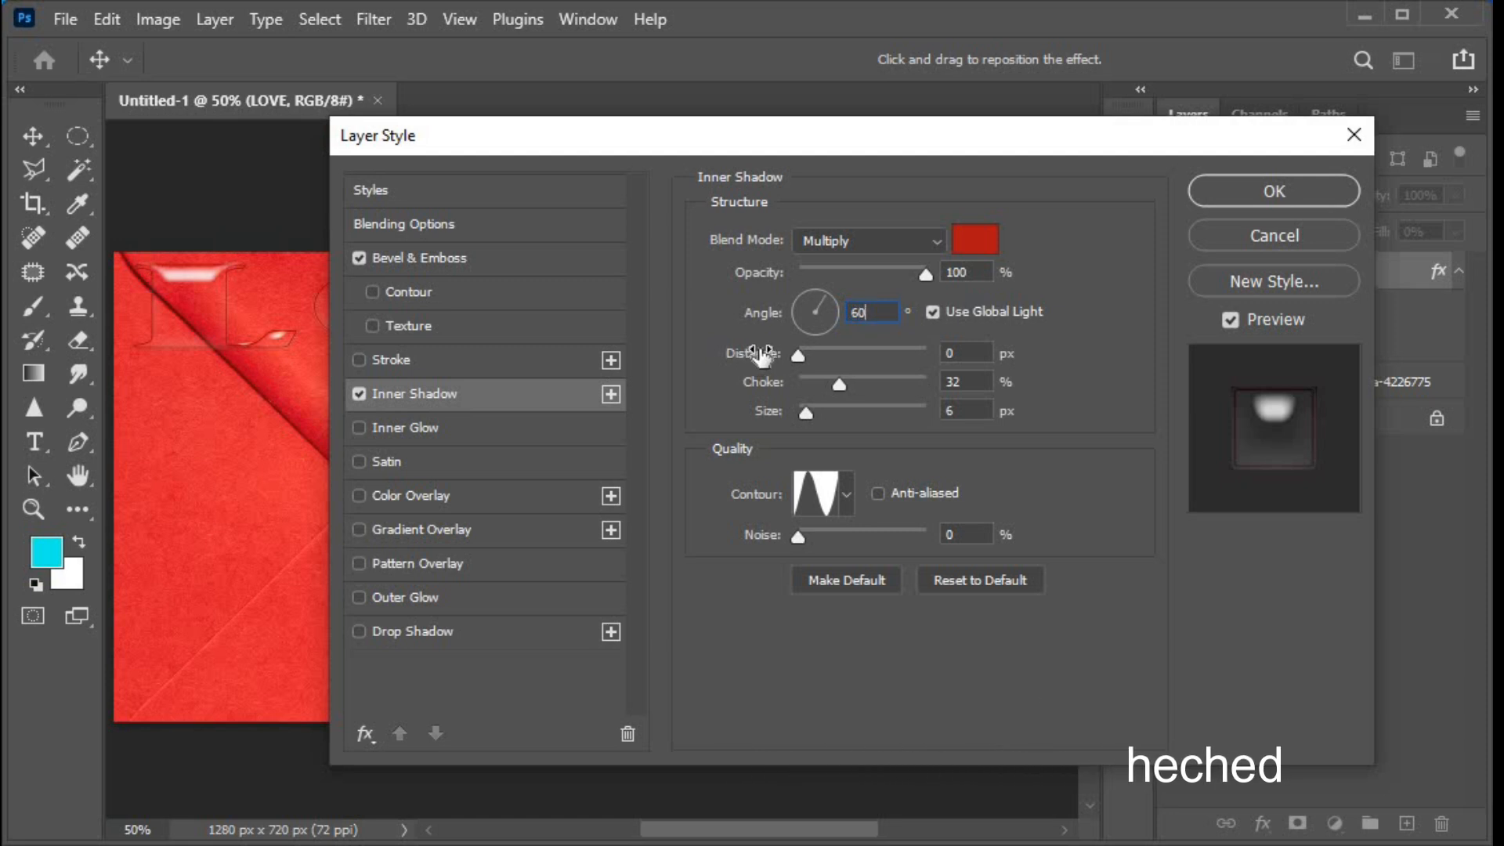
pyautogui.moveTo(968, 355); pyautogui.dragTo(891, 360)
pyautogui.write('10')
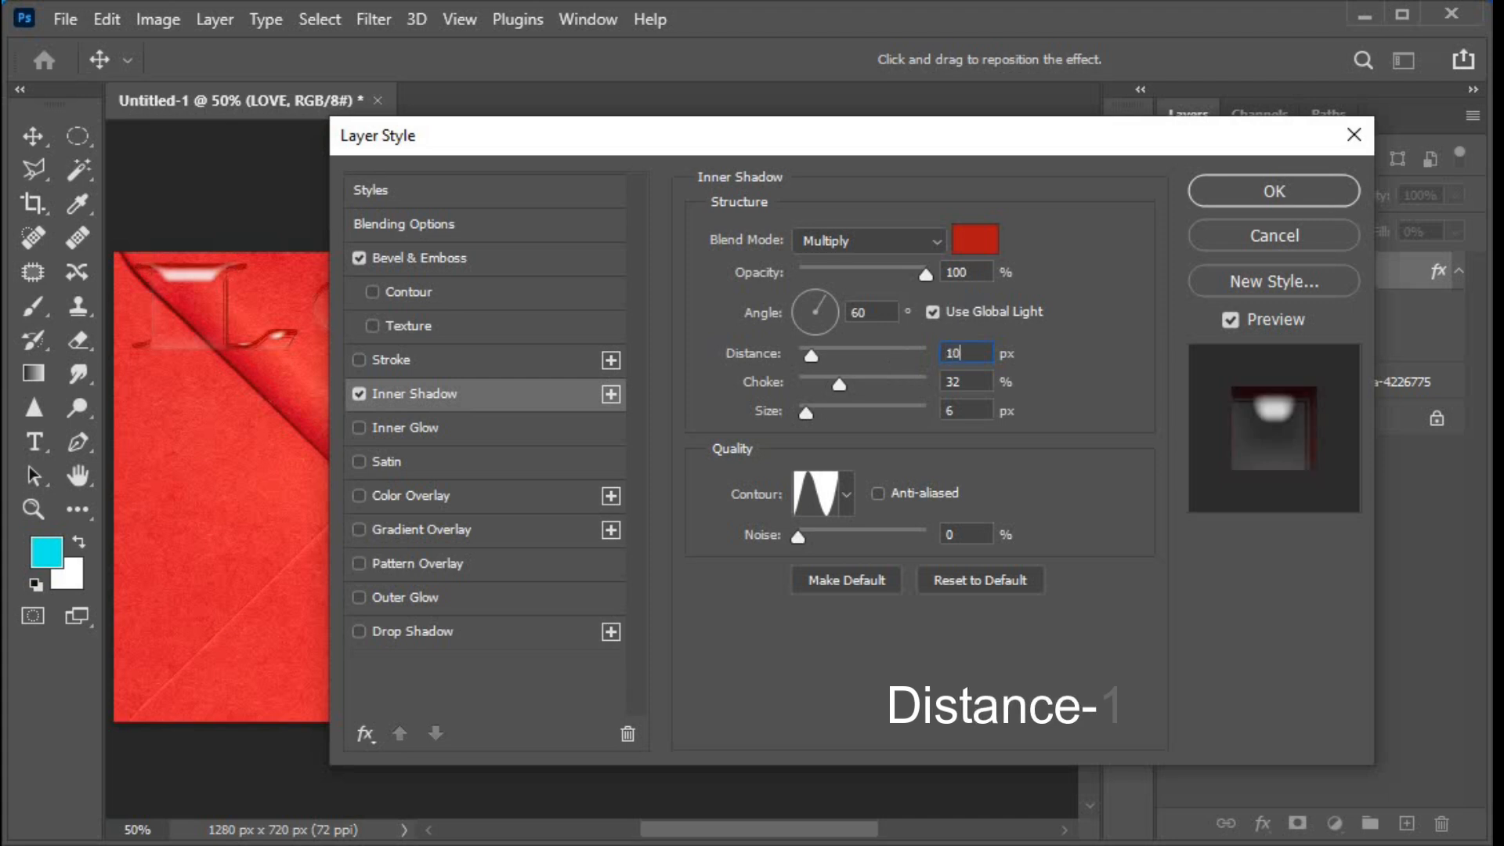
pyautogui.write('0')
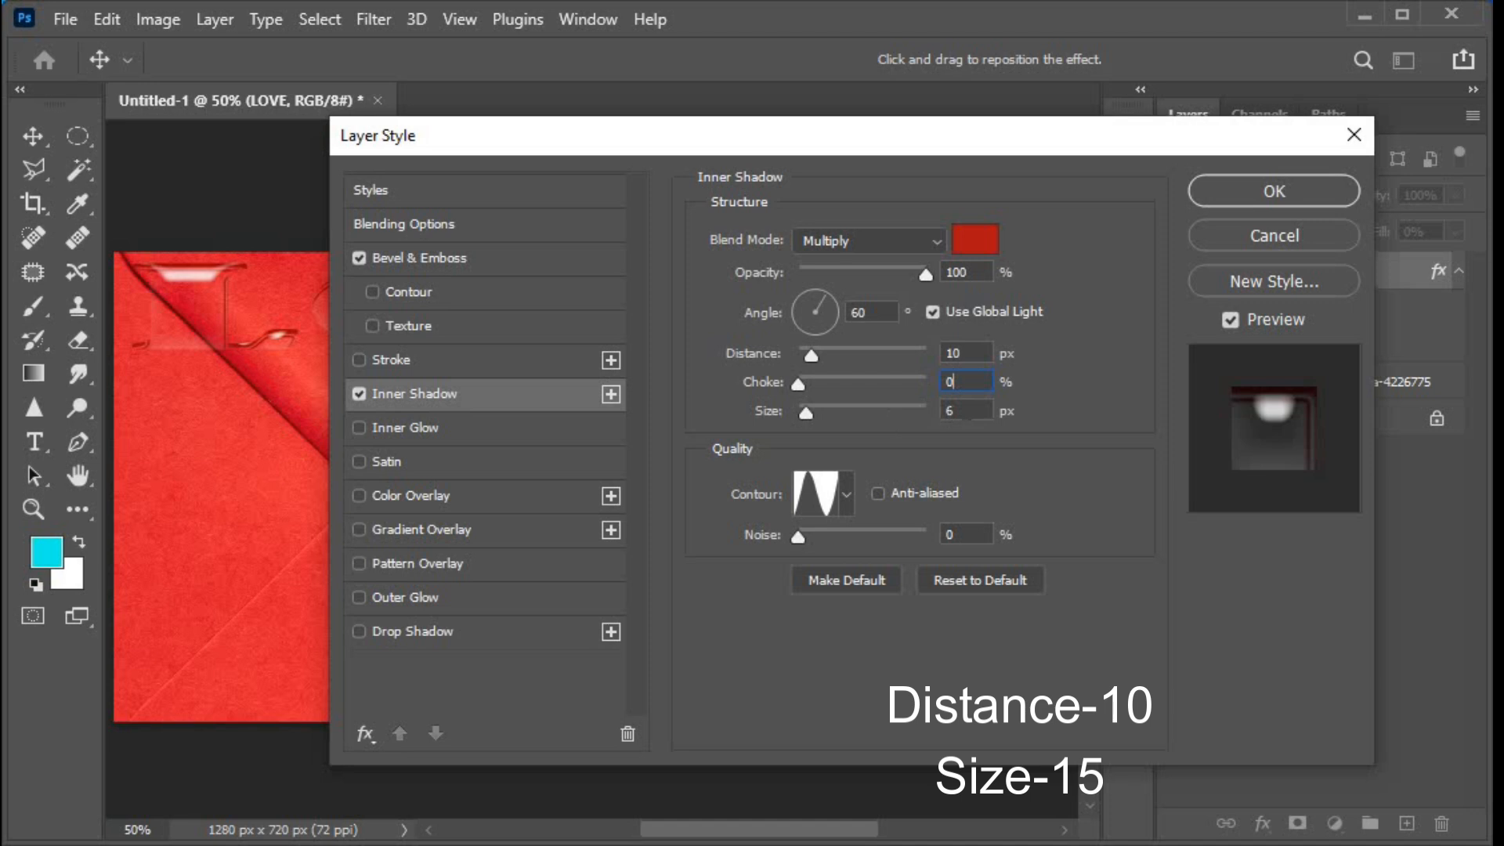
pyautogui.write('15')
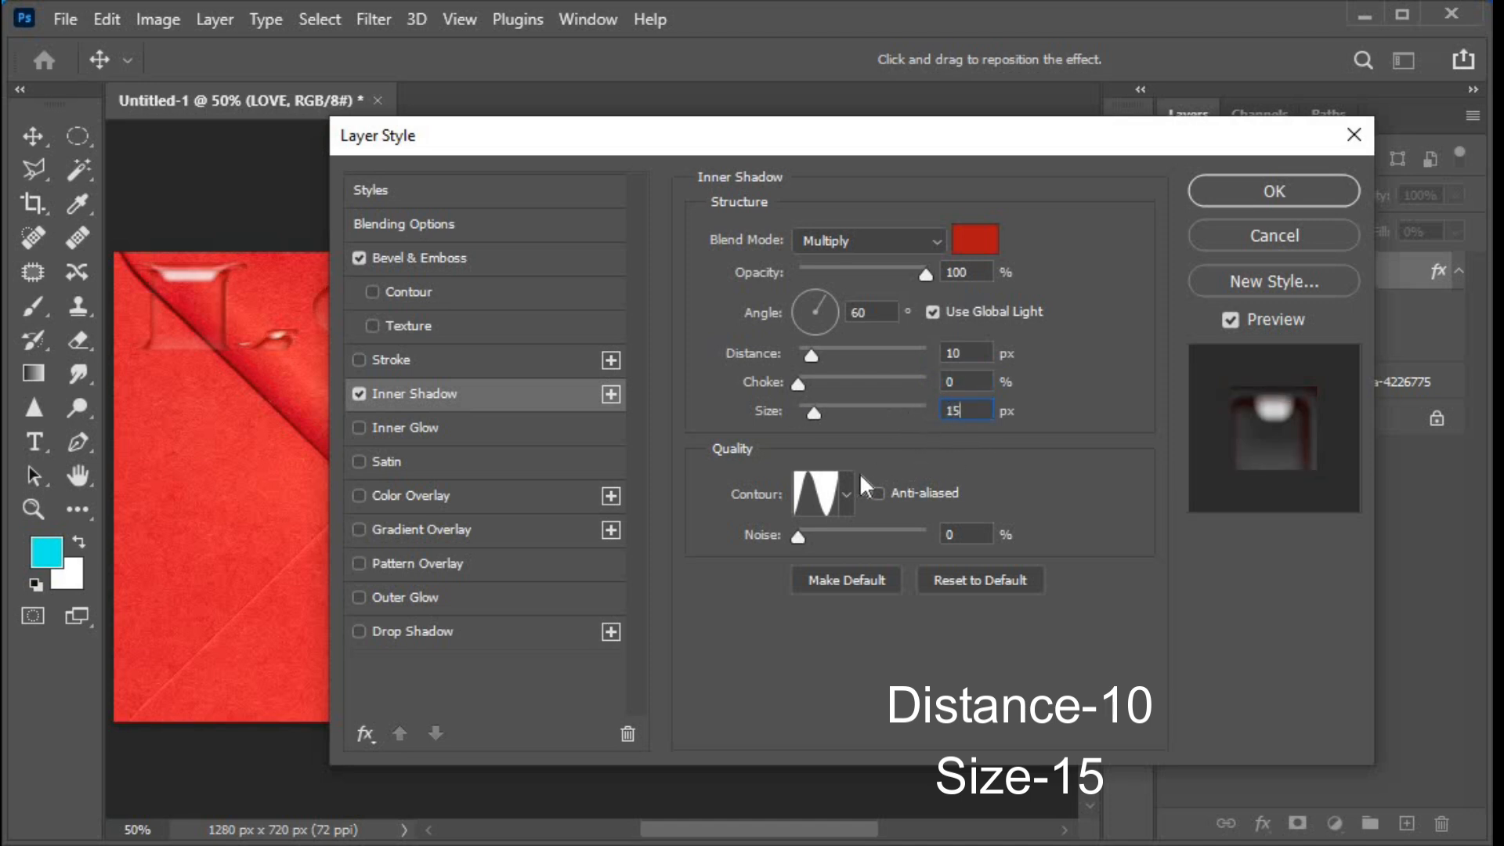
# - Change the inner shadow's contour to the straight diagonal preset
pyautogui.click(848, 495)
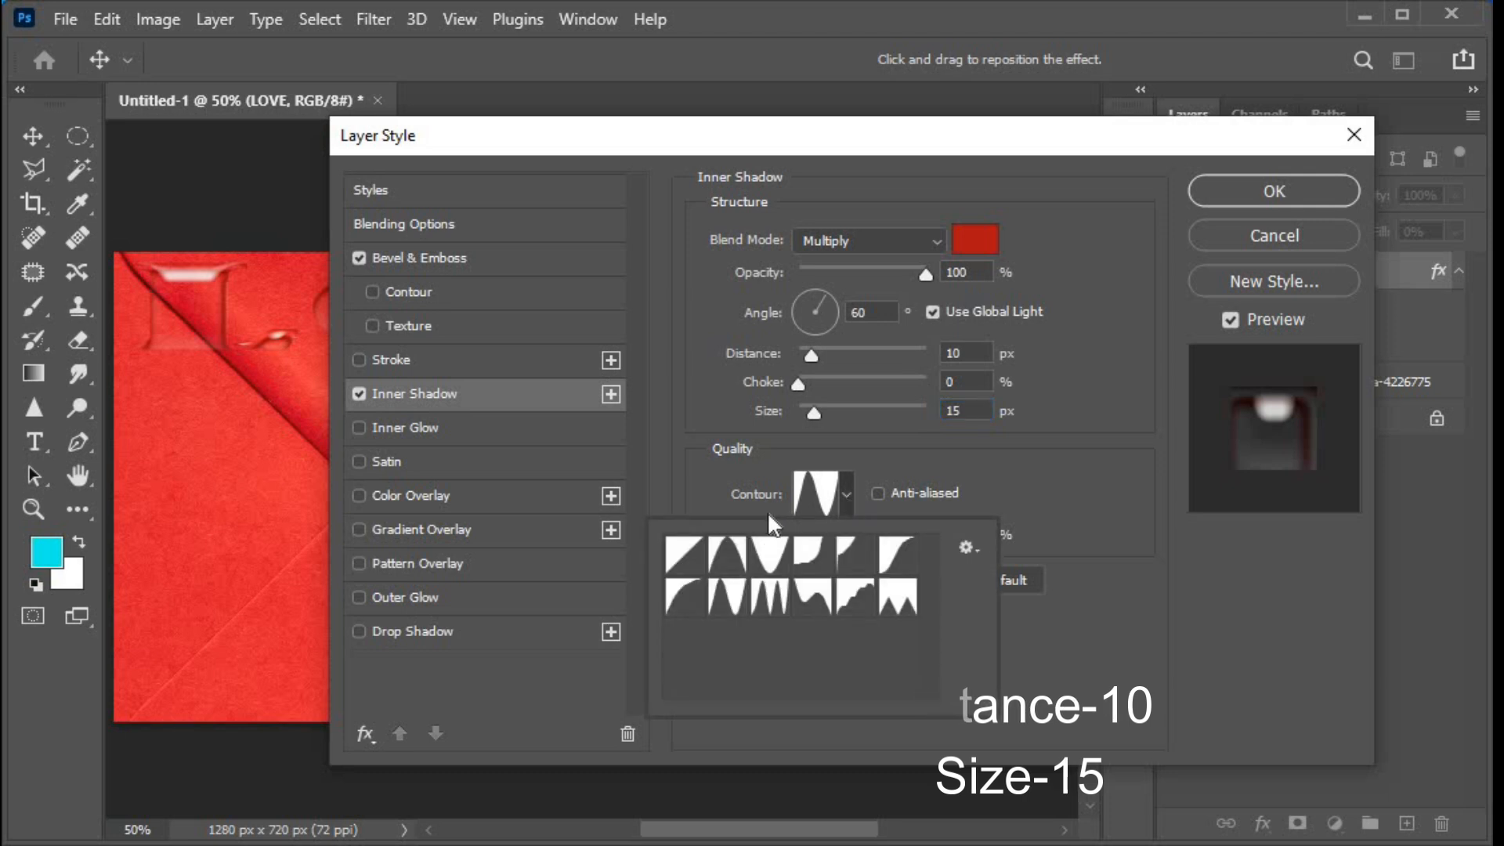
pyautogui.click(683, 554)
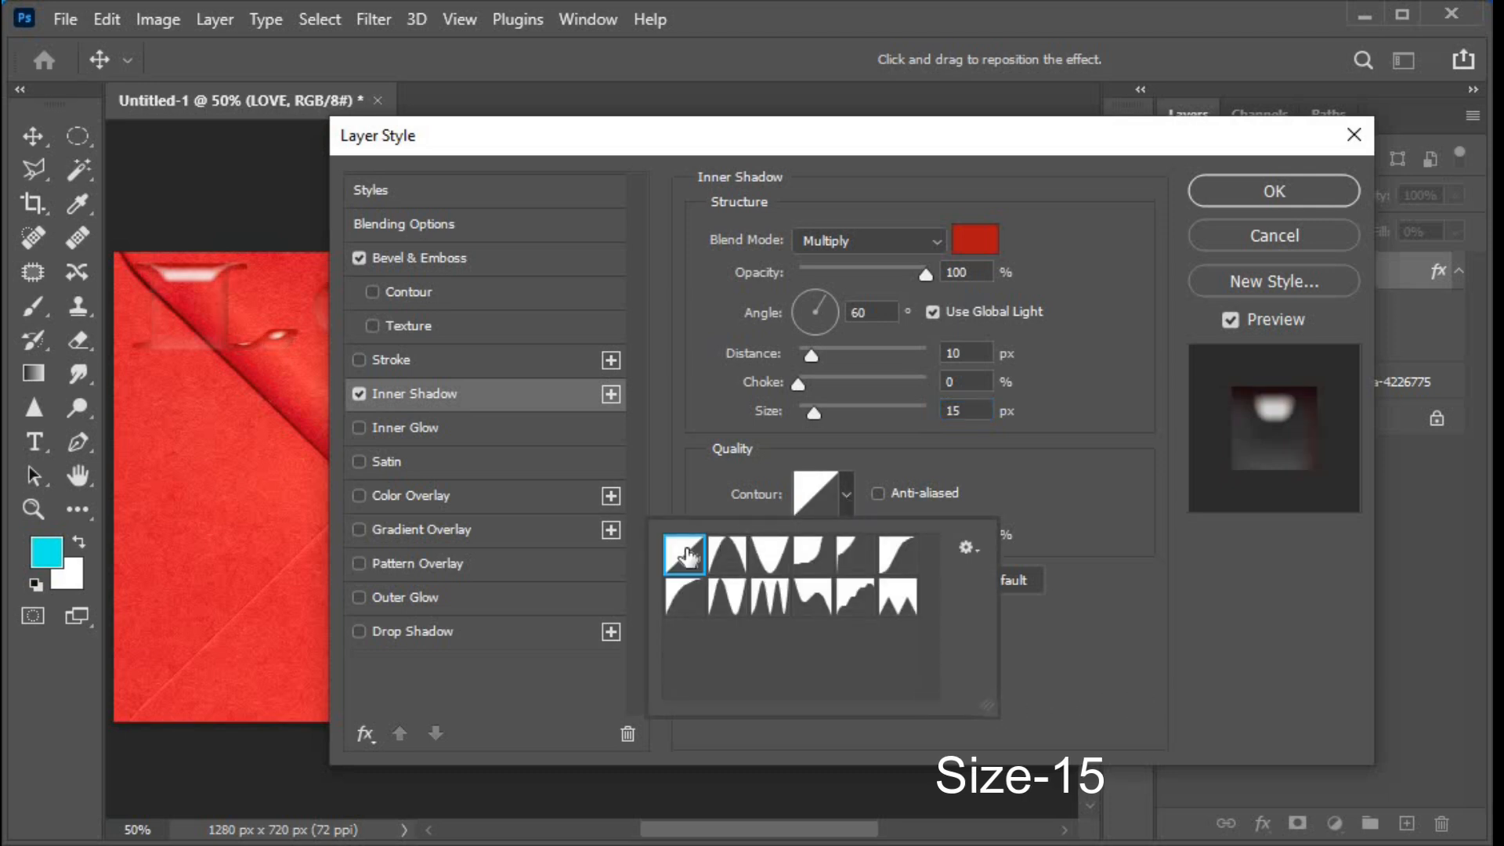
pyautogui.click(1069, 496)
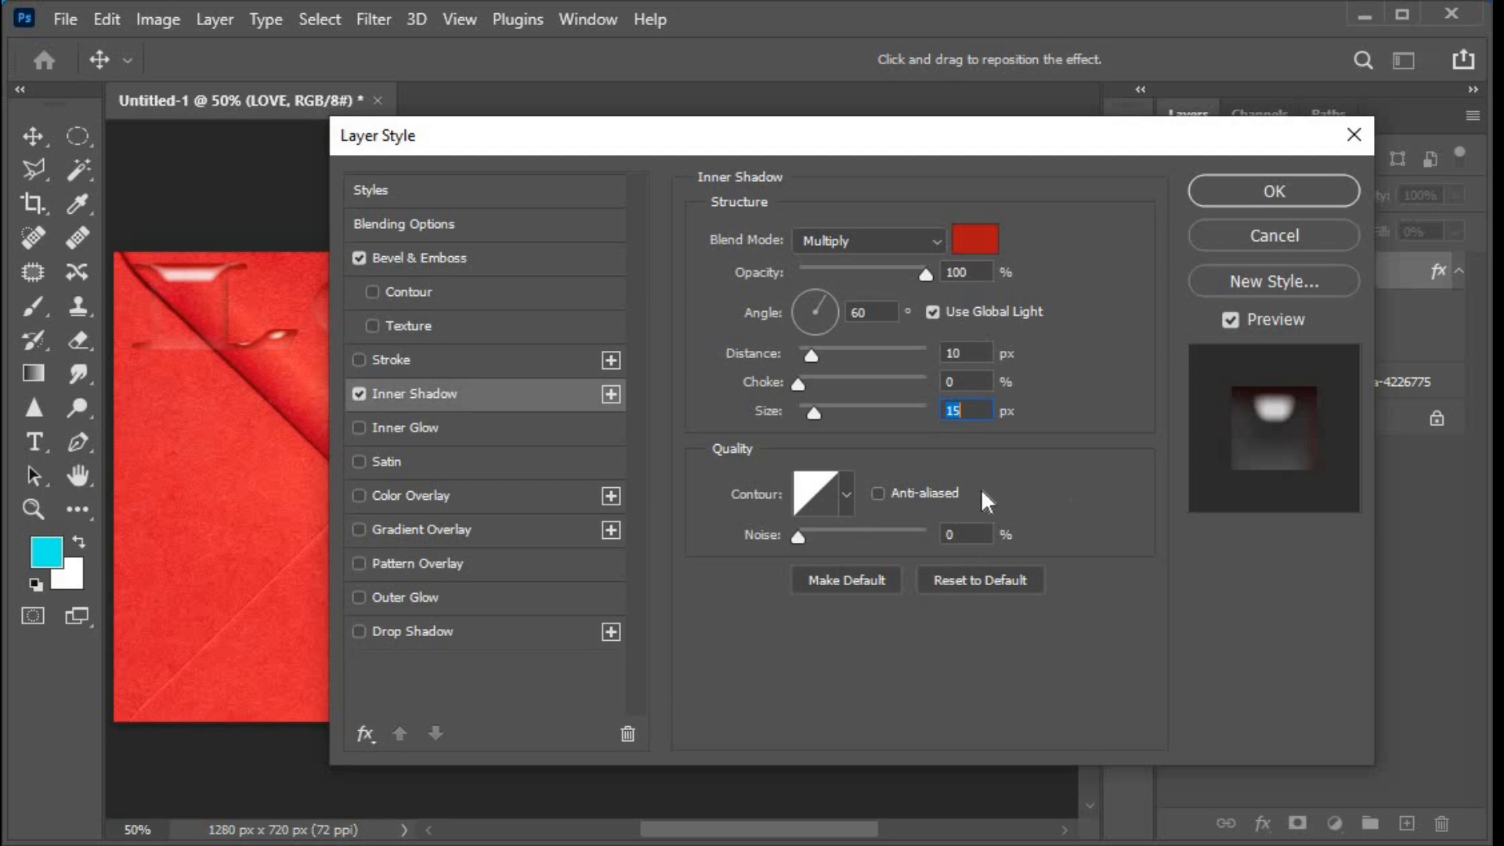
# - Enable Drop Shadow on the LOVE layer and set its opacity to 100%
pyautogui.click(473, 627)
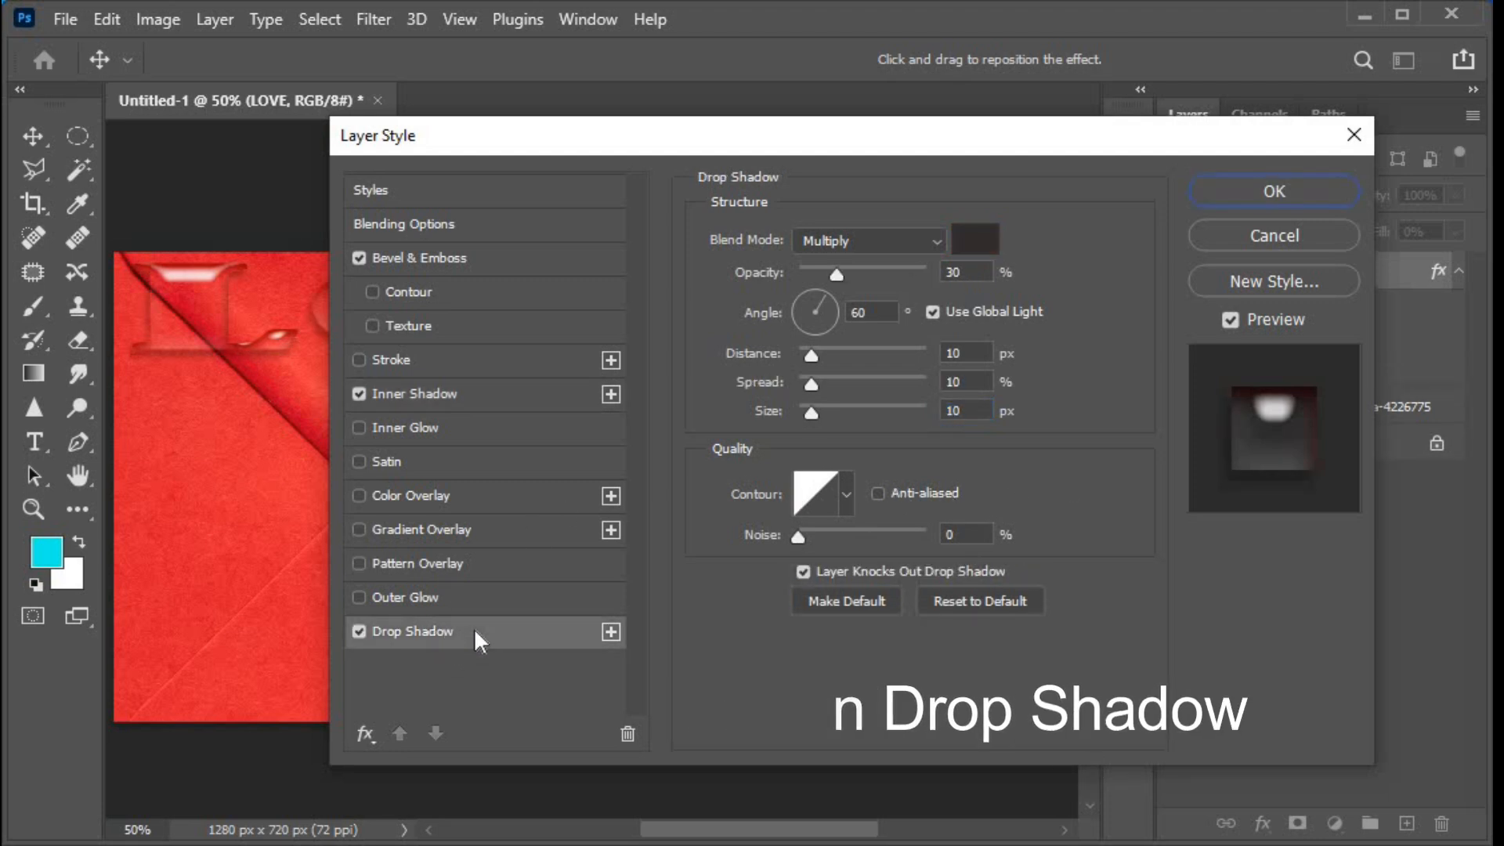
pyautogui.click(959, 272)
pyautogui.press('BackSpace')
pyautogui.press('BackSpace')
pyautogui.write('100')
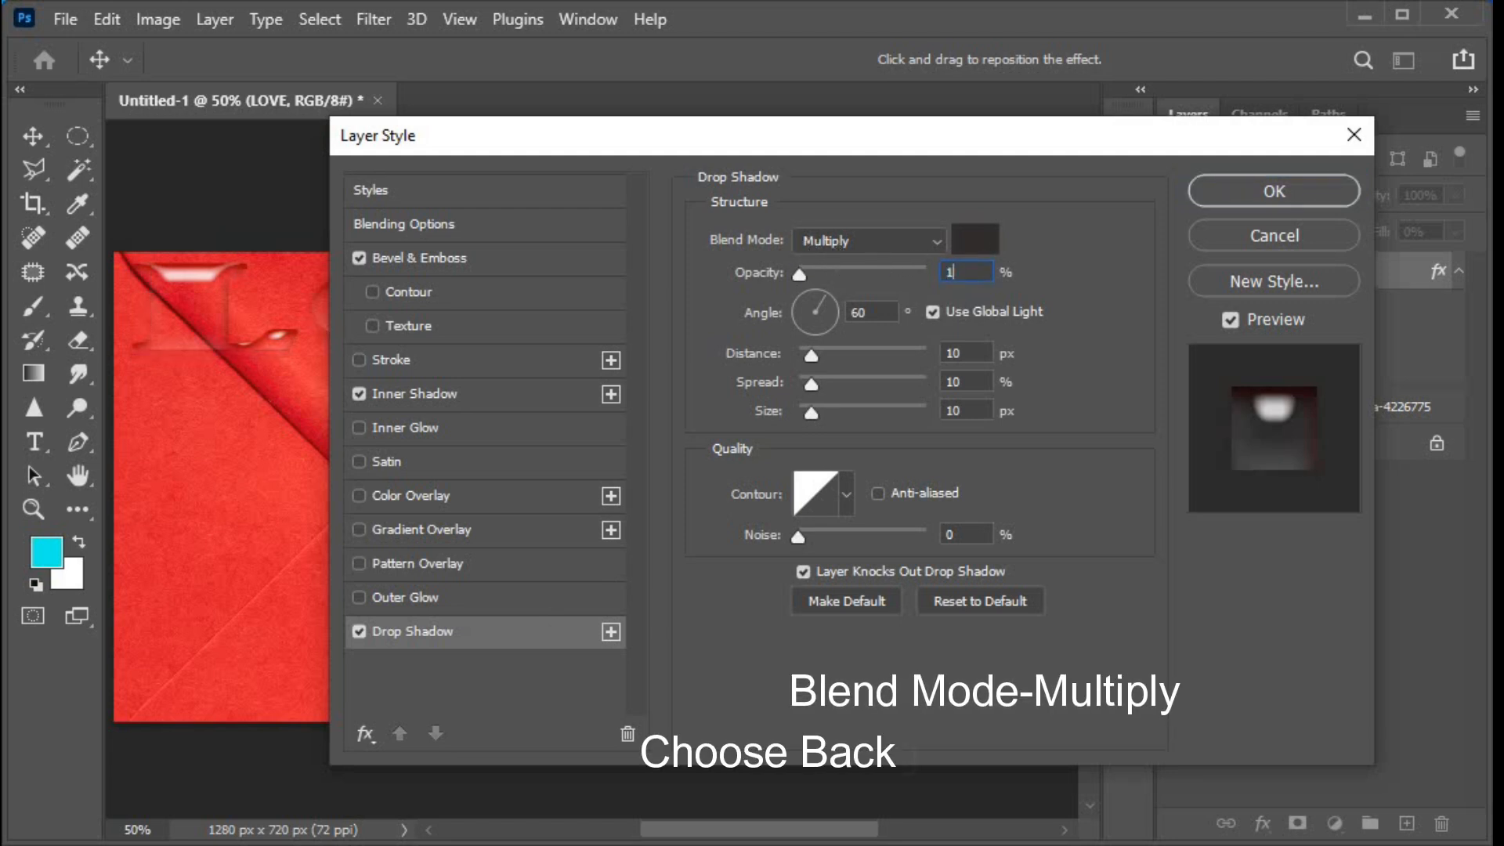
# - Set the drop shadow's colour to a dark background red, #a01919
pyautogui.click(975, 239)
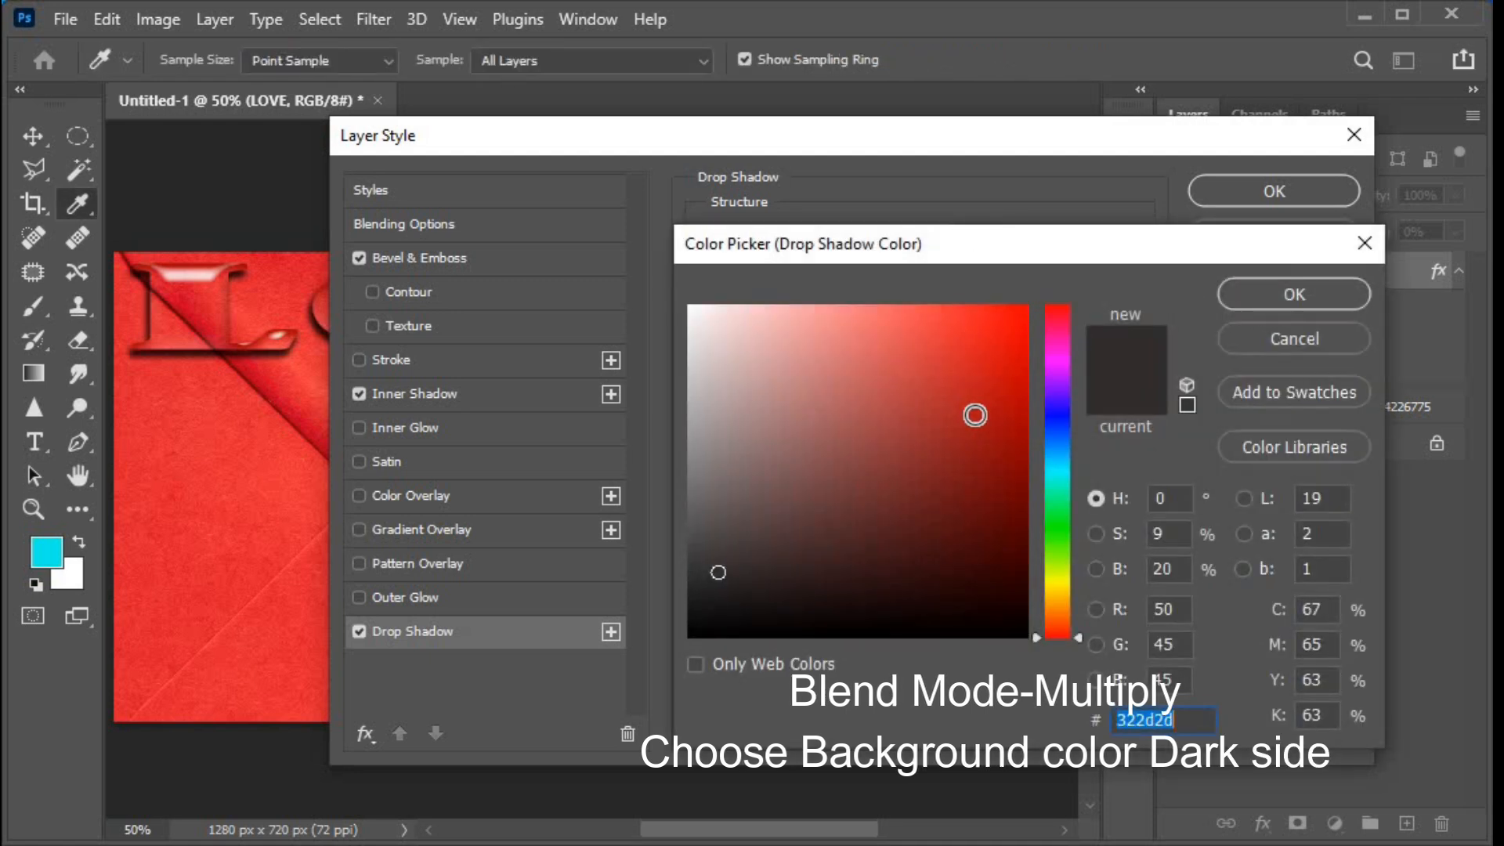
pyautogui.click(975, 419)
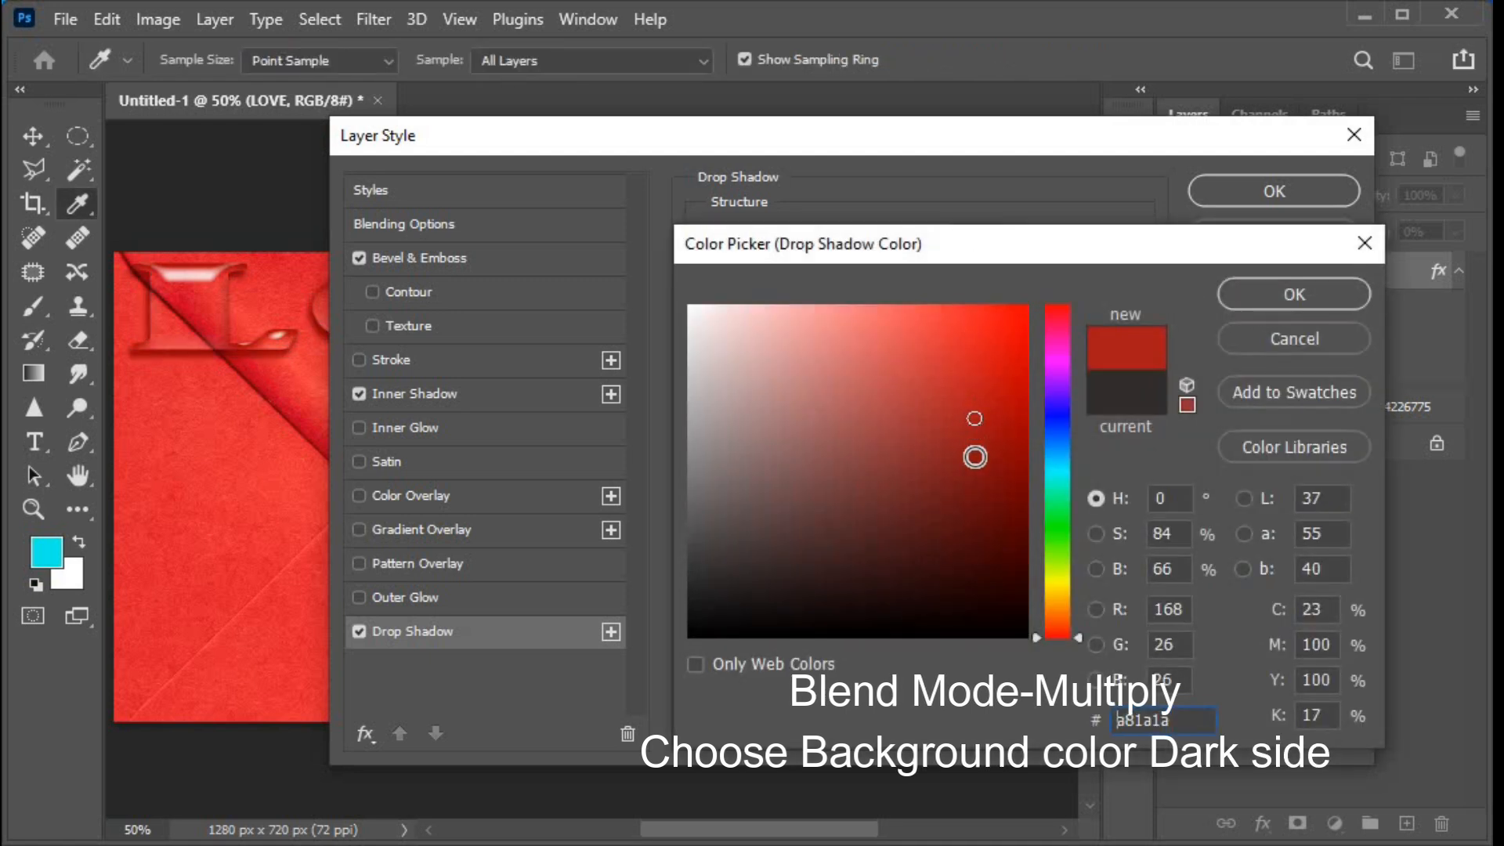
pyautogui.click(975, 457)
pyautogui.click(975, 486)
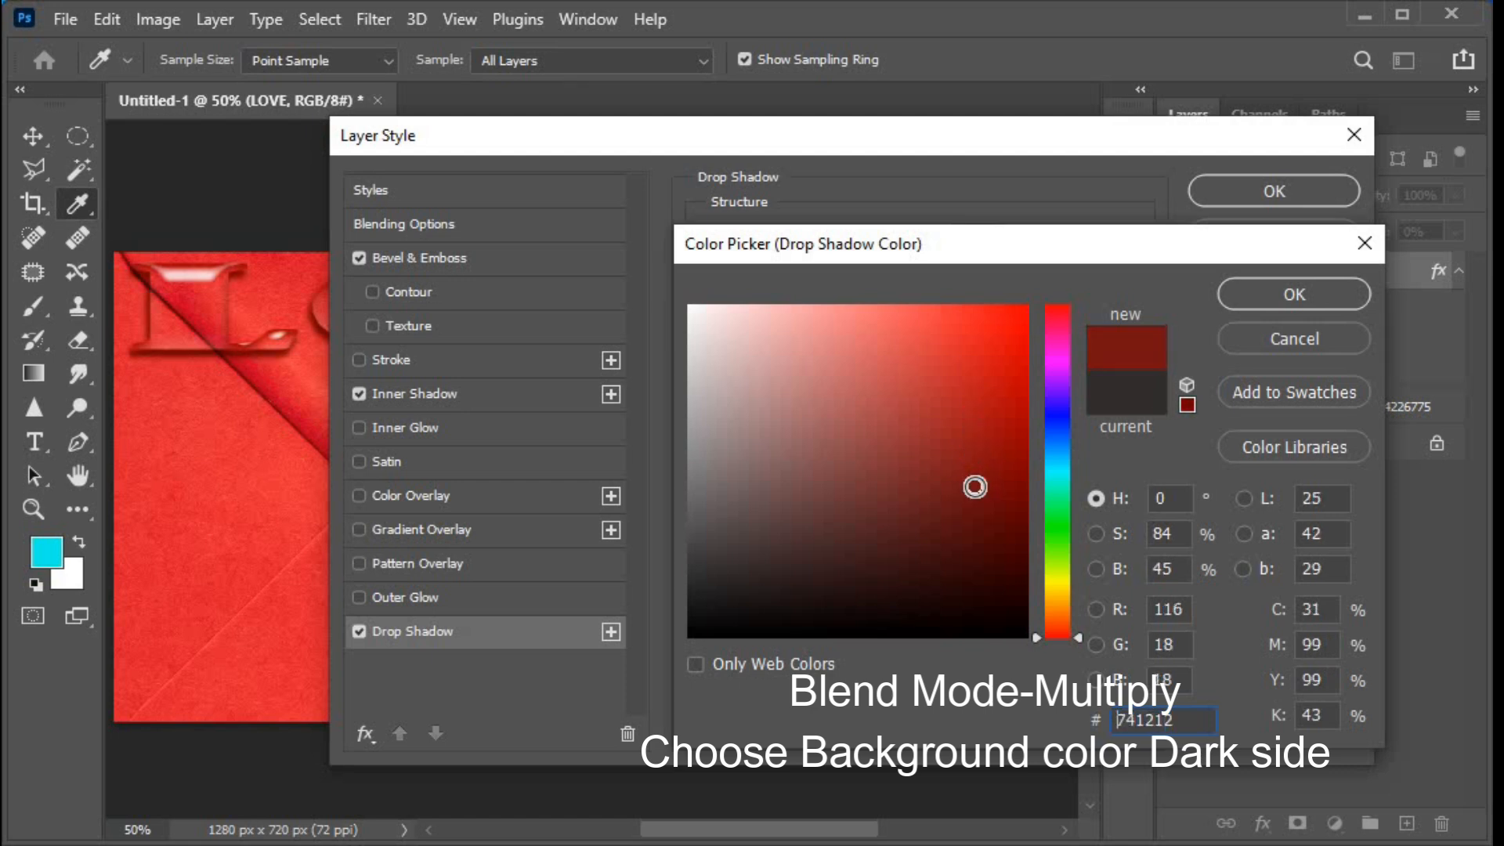
pyautogui.moveTo(975, 488); pyautogui.dragTo(975, 429)
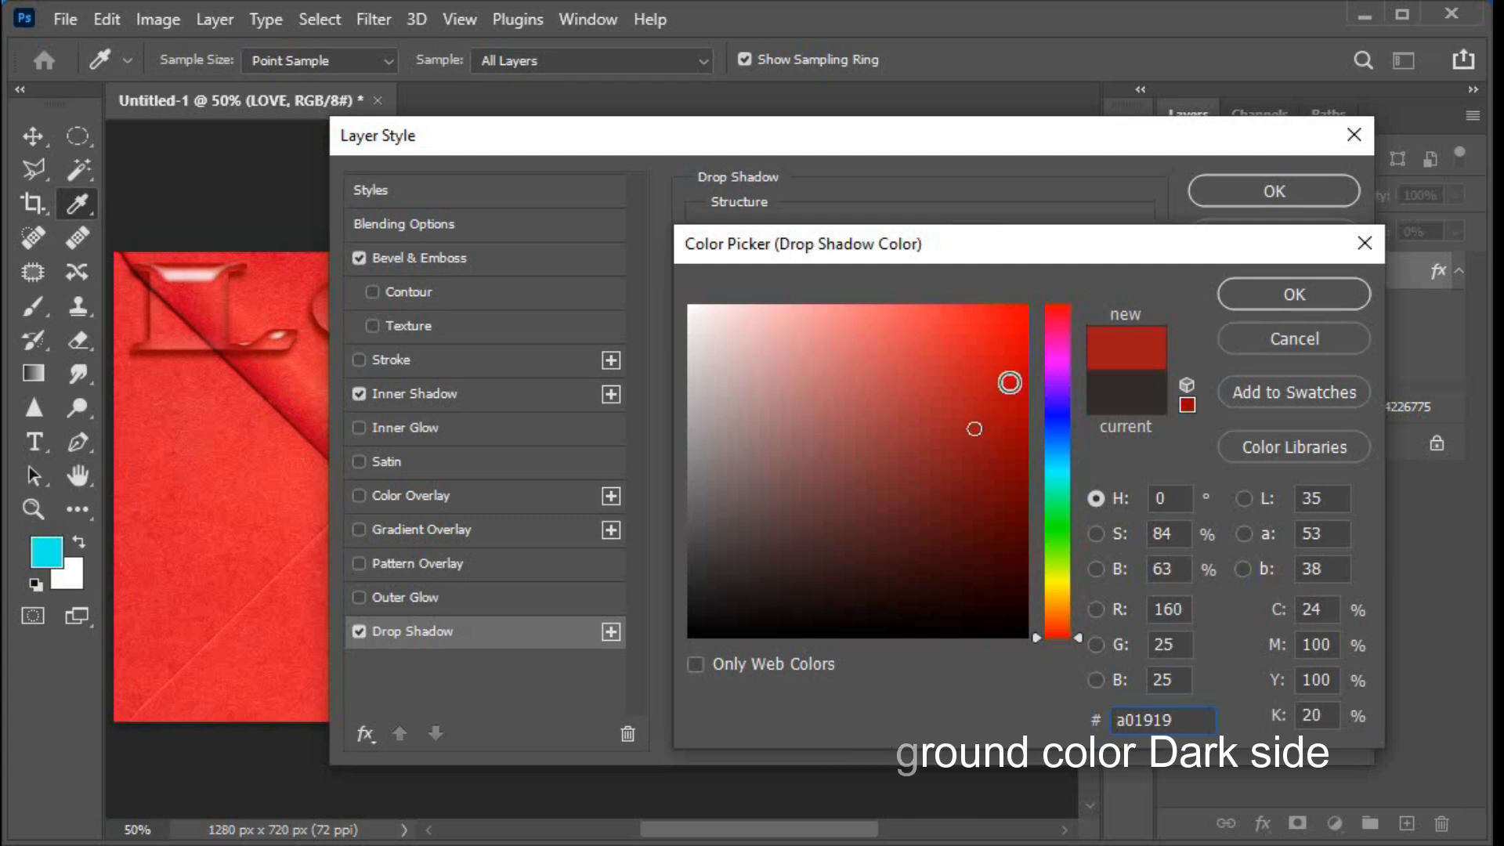
pyautogui.click(1286, 294)
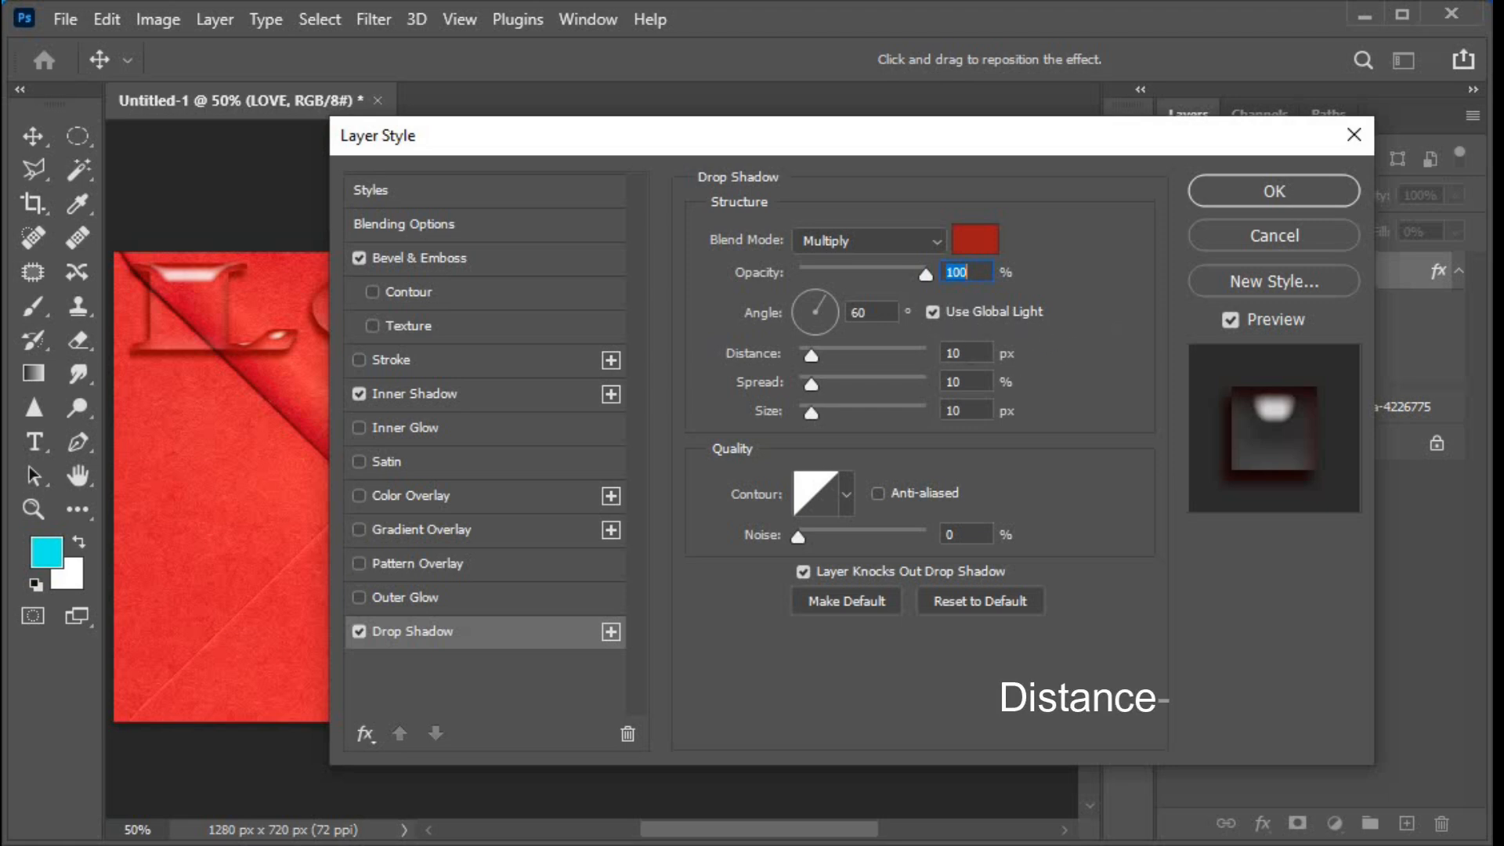
# - Set the drop shadow's distance to 5 px, spread to 0% and size to 6 px, and apply the layer style
pyautogui.moveTo(963, 354); pyautogui.dragTo(903, 357)
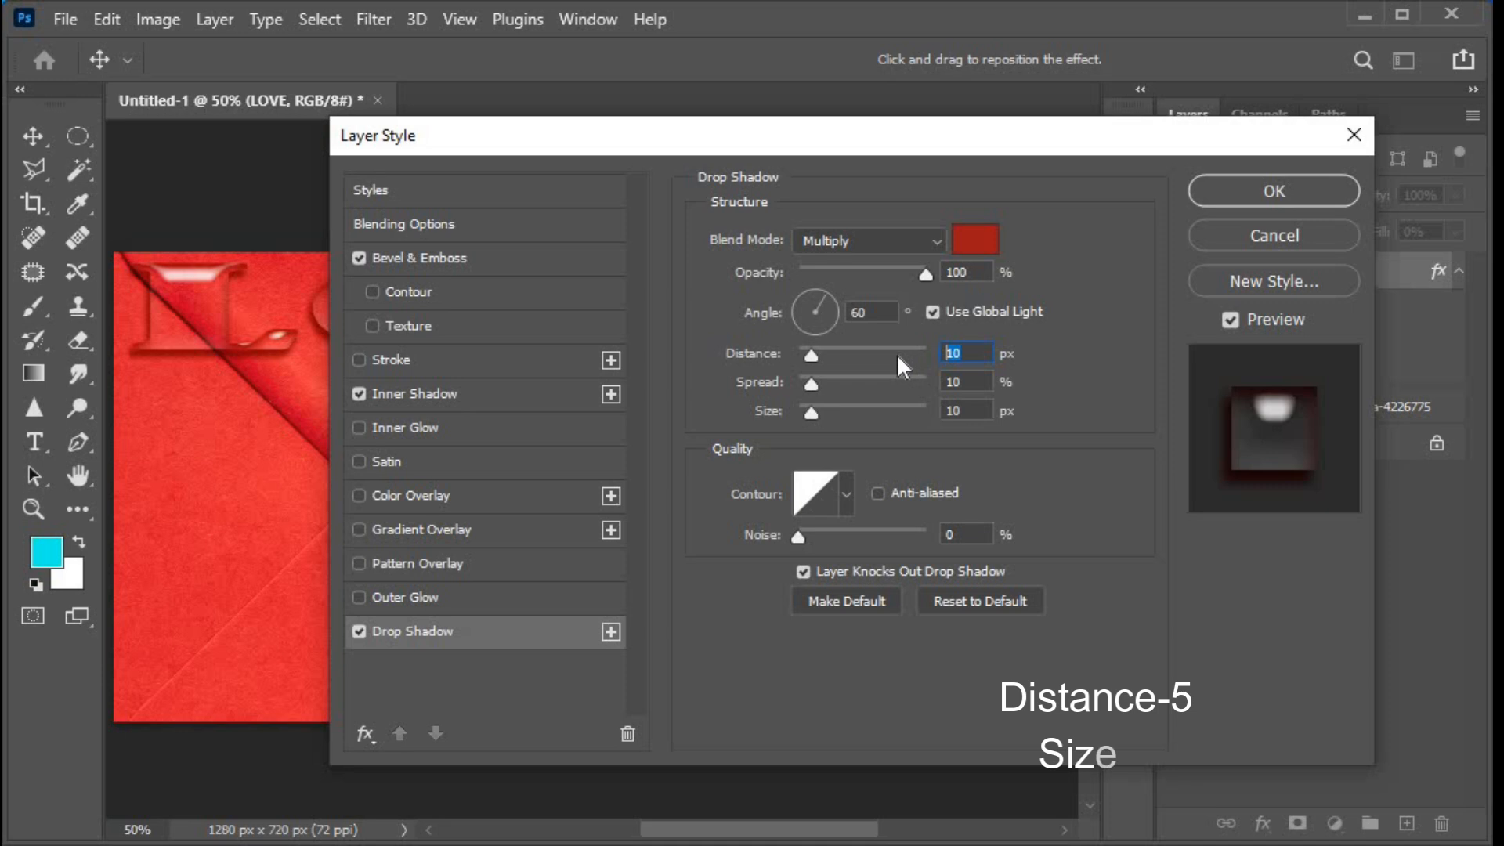
pyautogui.write('5')
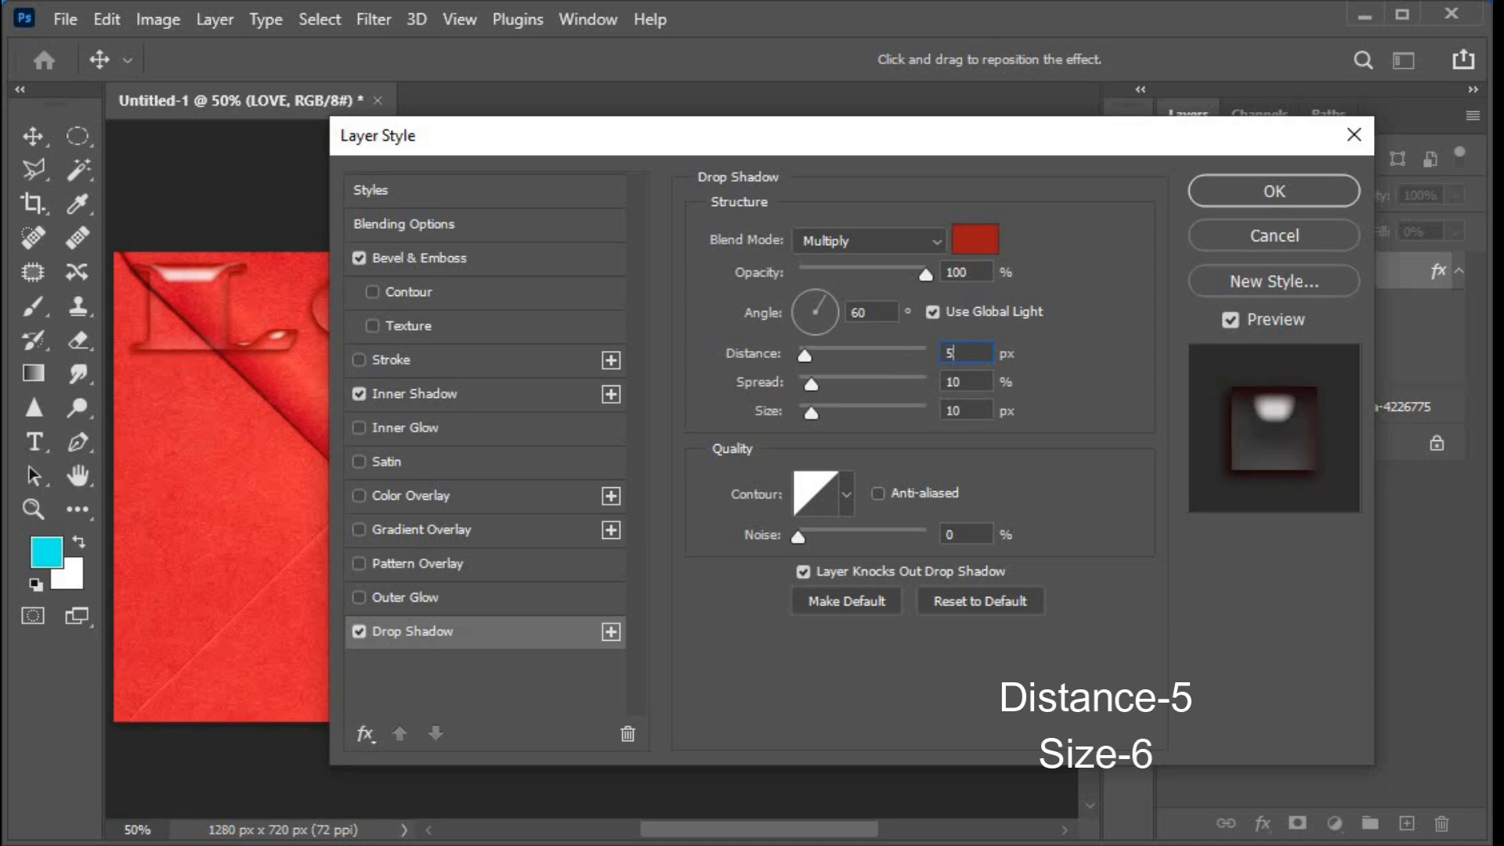
pyautogui.write('0')
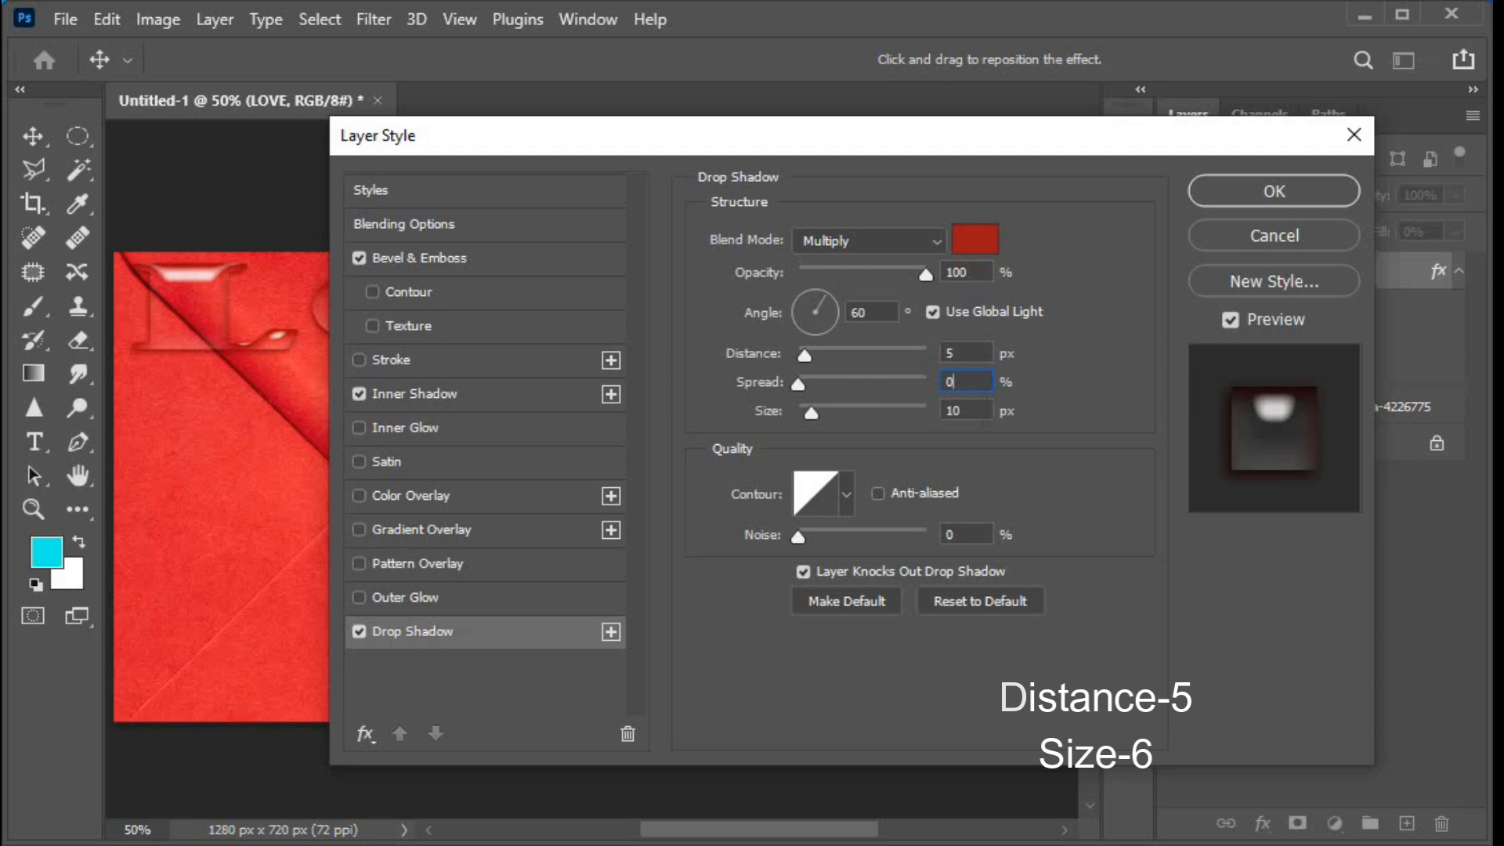
pyautogui.press('Tab')
pyautogui.write('6')
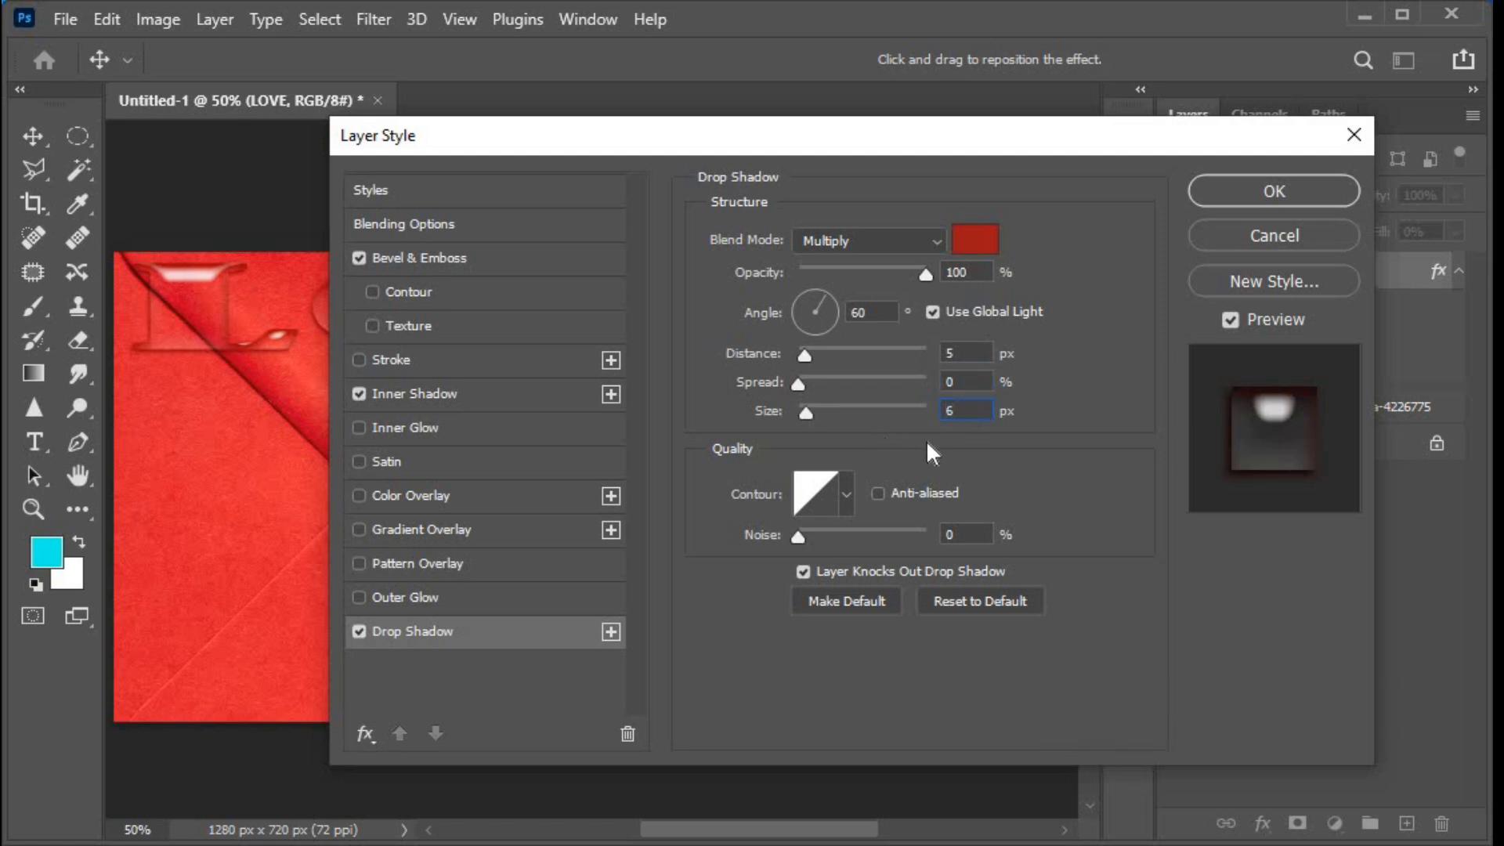
pyautogui.click(1261, 190)
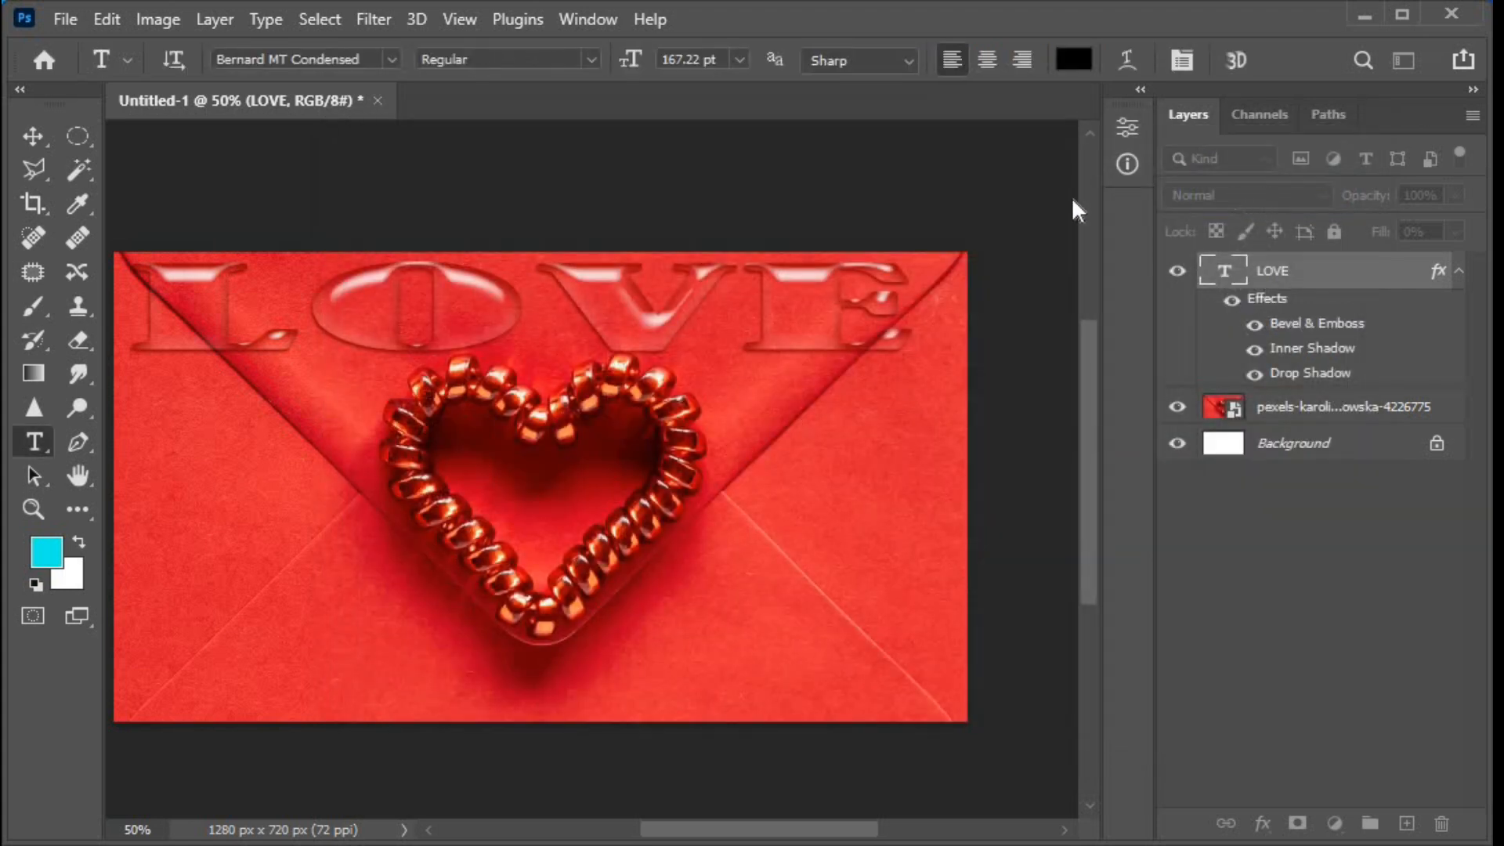
# - Add a new empty layer above the LOVE layer and ready the Brush tool with black as the foreground colour
pyautogui.click(1407, 823)
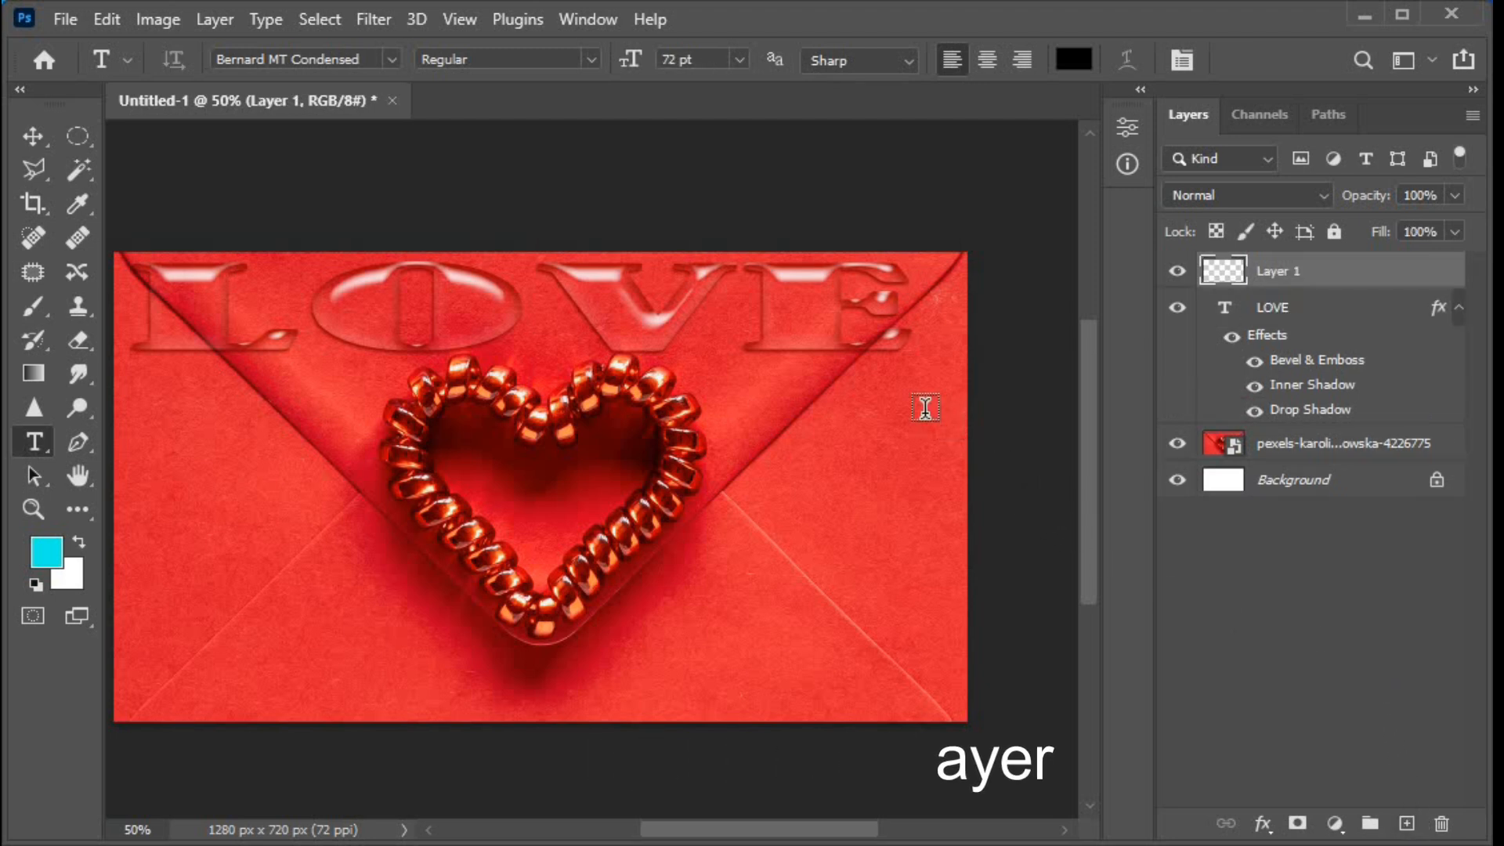
pyautogui.click(30, 308)
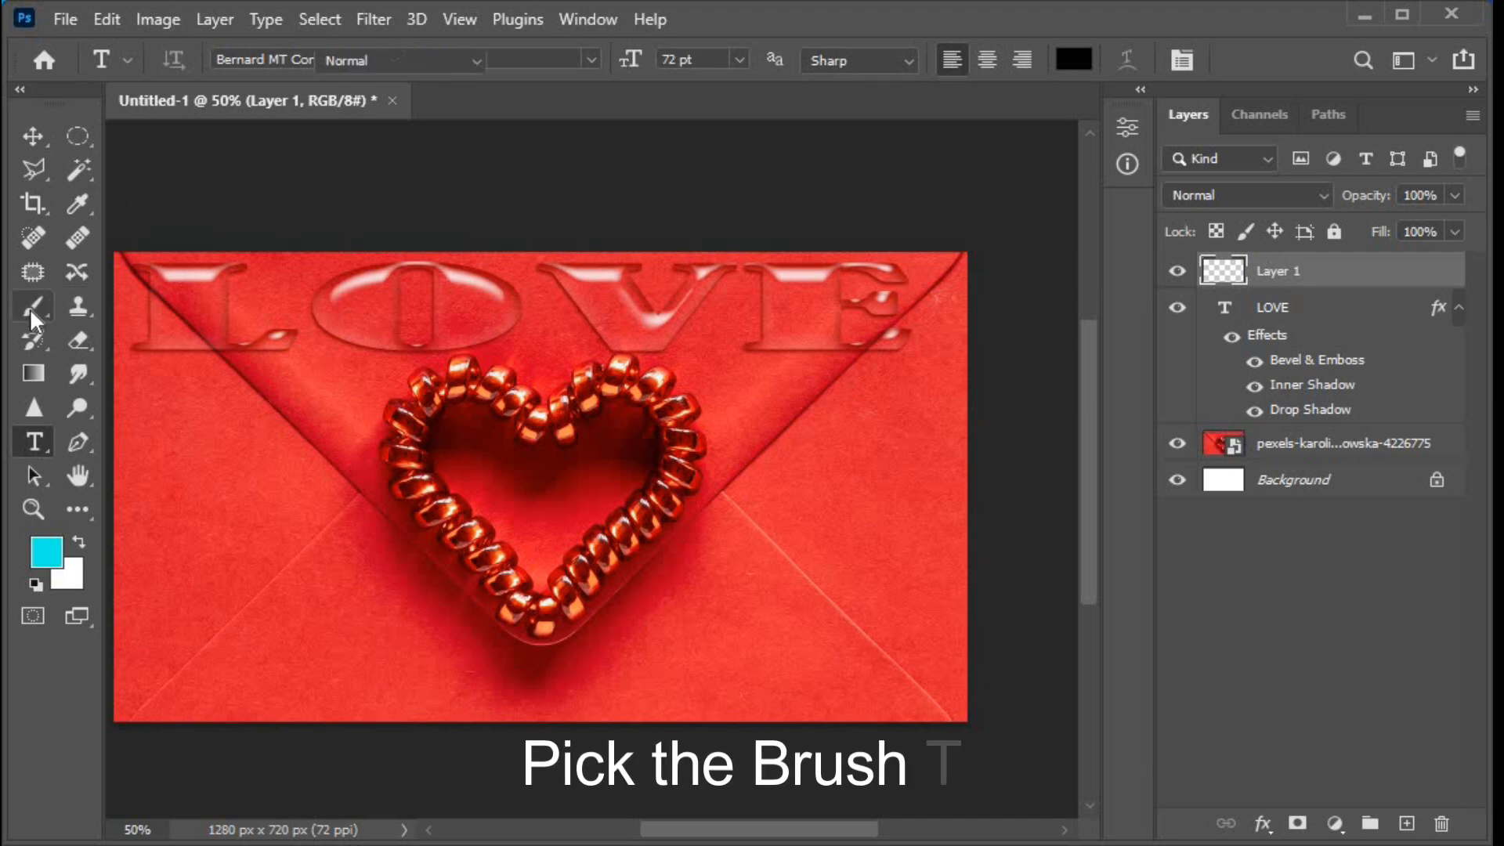
pyautogui.click(116, 302)
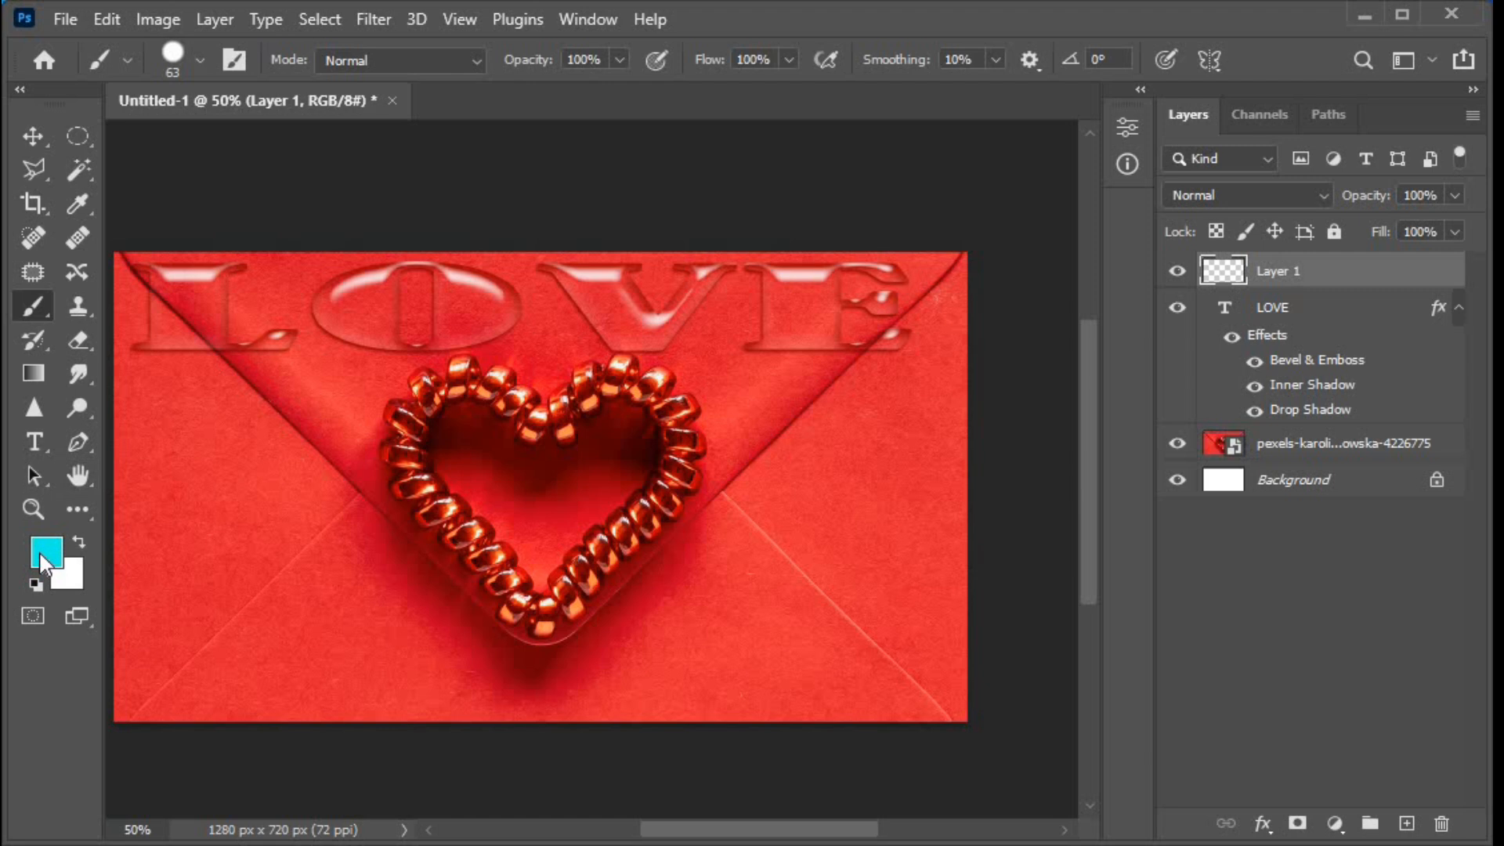
pyautogui.click(43, 558)
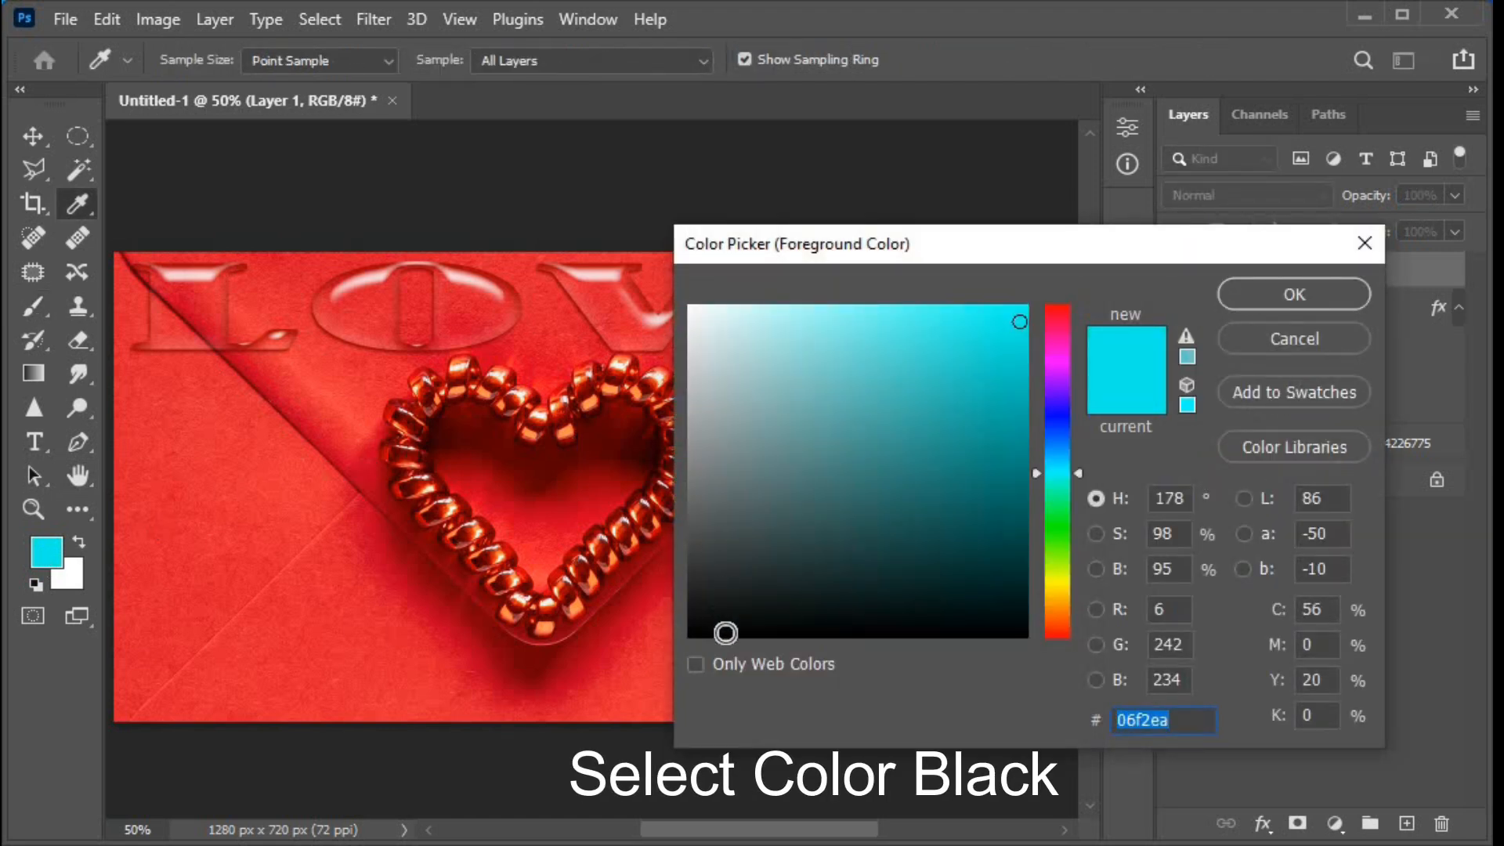
pyautogui.click(711, 637)
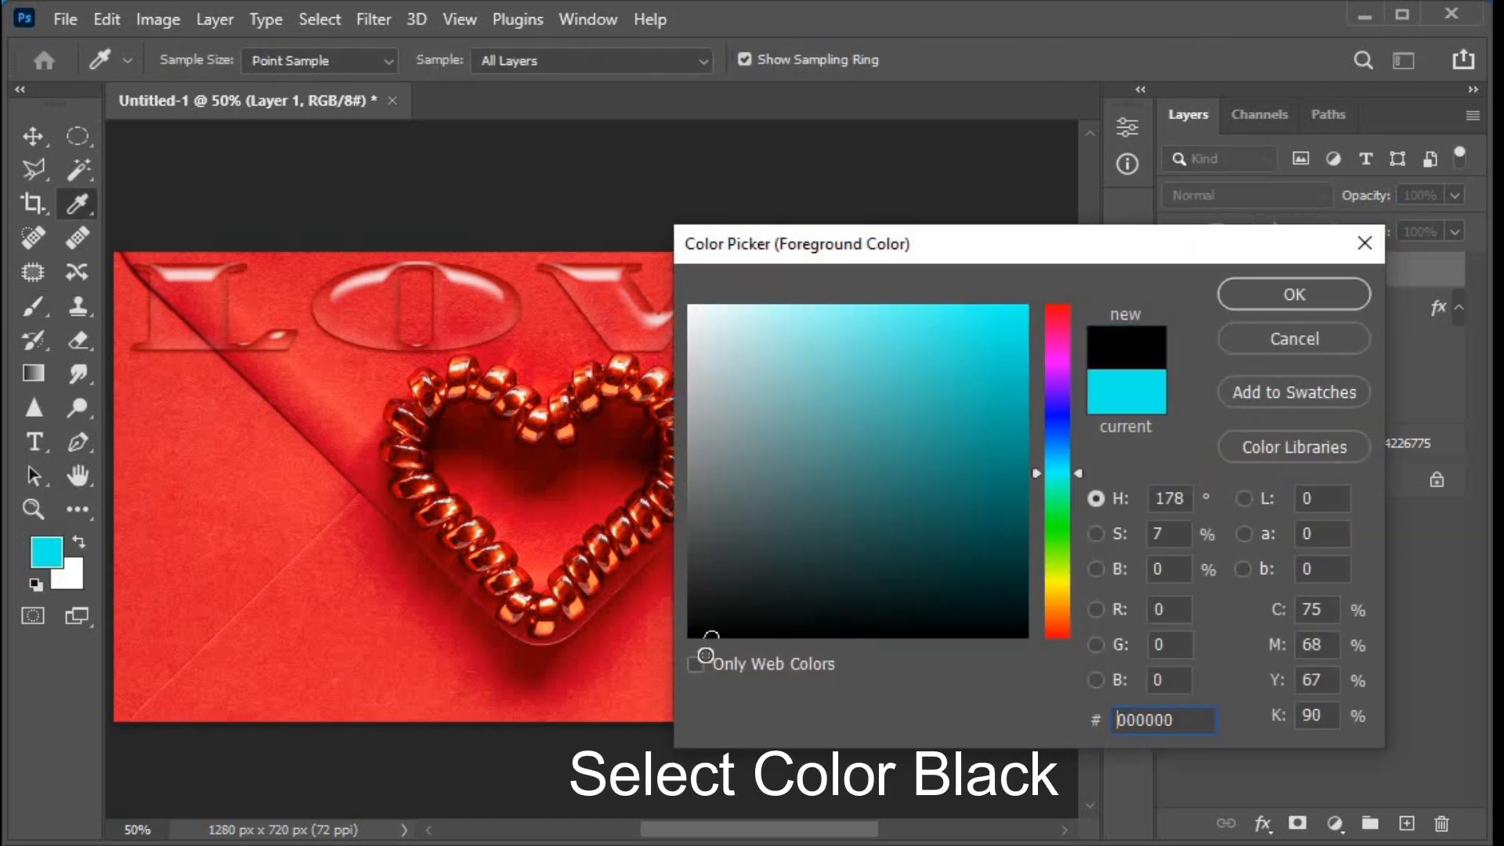
pyautogui.click(1311, 294)
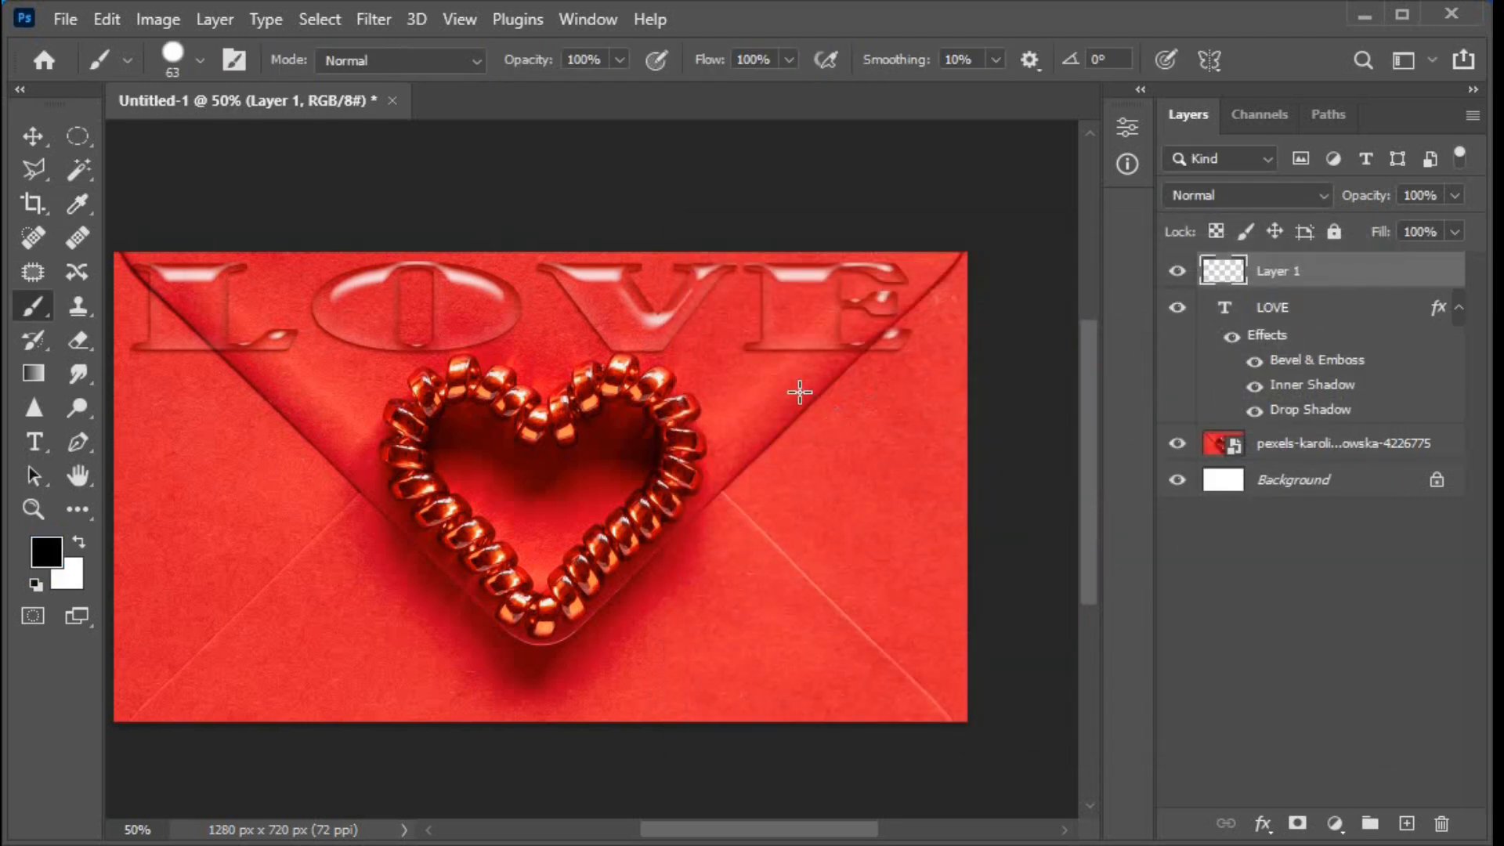
# - Paint a descending trail of five black dots below the letter E, shrinking the brush from 63 px to 7 px
pyautogui.click(786, 361)
pyautogui.keyDown('alt'); pyautogui.rightClick(795, 403); pyautogui.keyUp('alt')
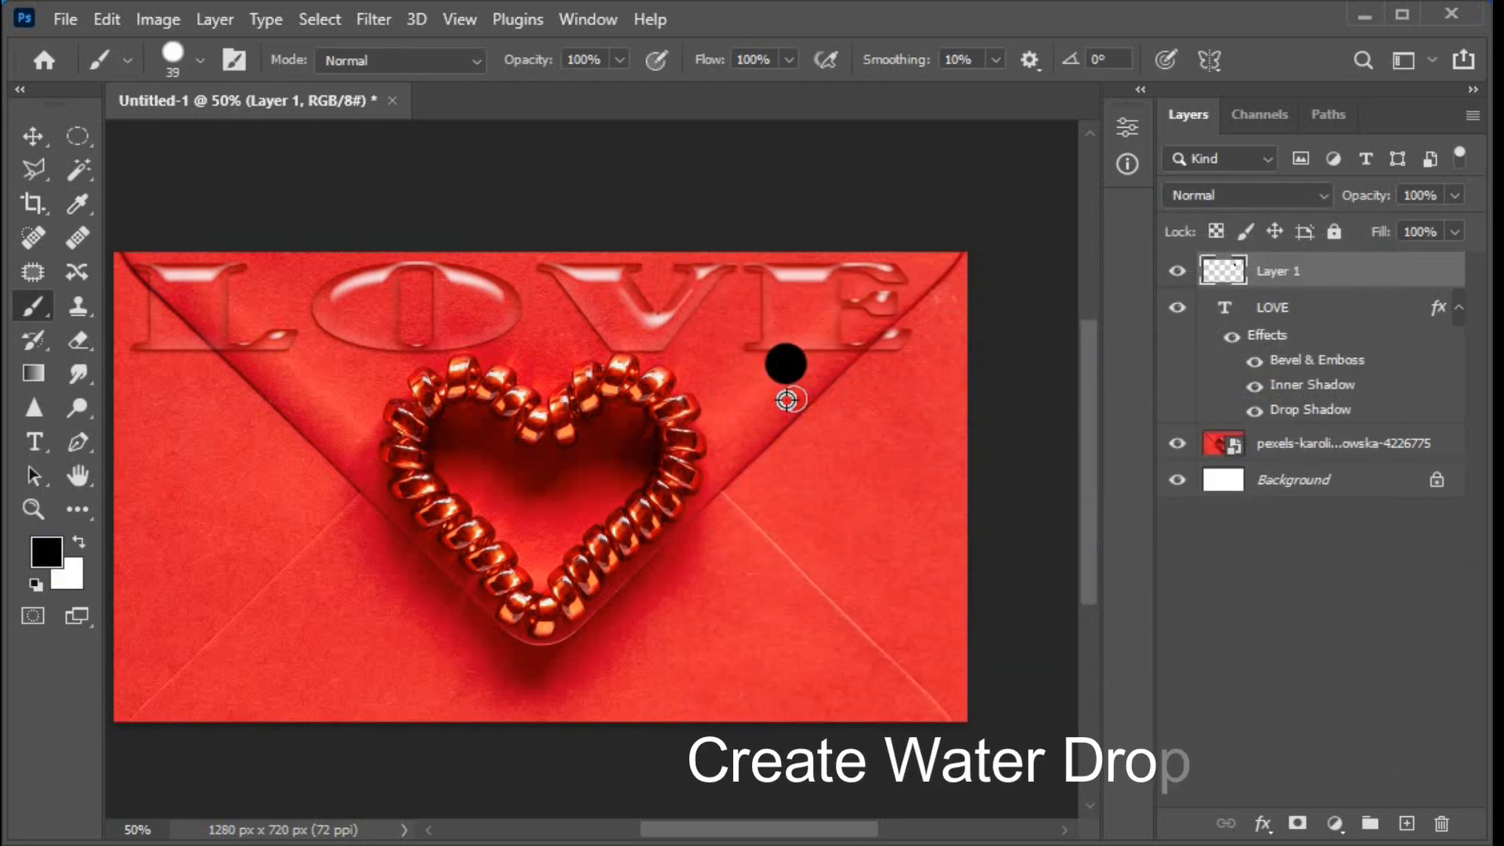
pyautogui.click(789, 400)
pyautogui.keyDown('alt'); pyautogui.rightClick(795, 427); pyautogui.keyUp('alt')
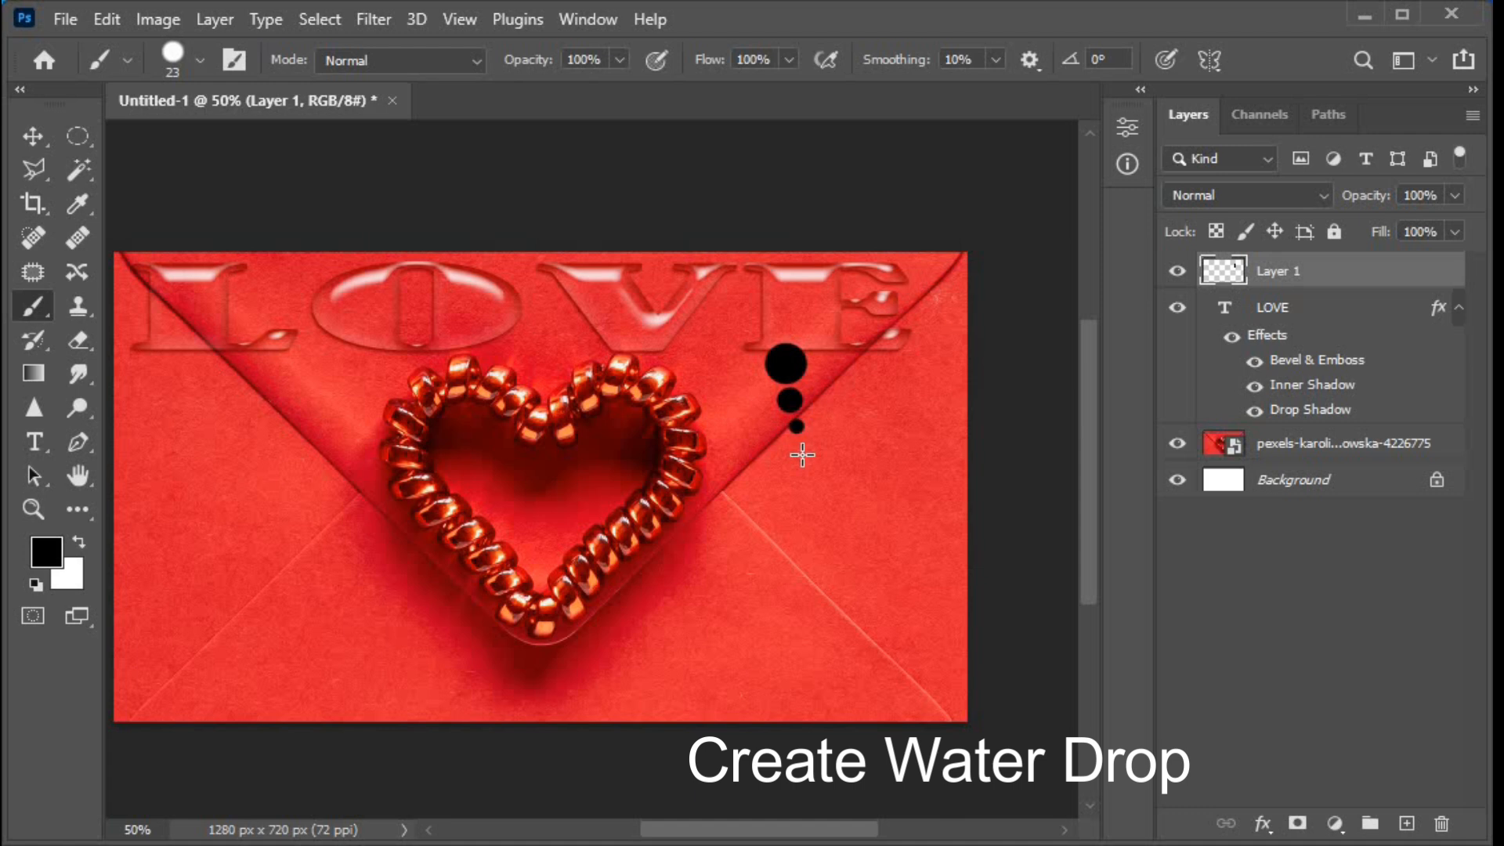
pyautogui.keyDown('alt'); pyautogui.rightClick(803, 444); pyautogui.keyUp('alt')
pyautogui.click(803, 446)
pyautogui.keyDown('alt'); pyautogui.rightClick(807, 461); pyautogui.keyUp('alt')
pyautogui.click(806, 462)
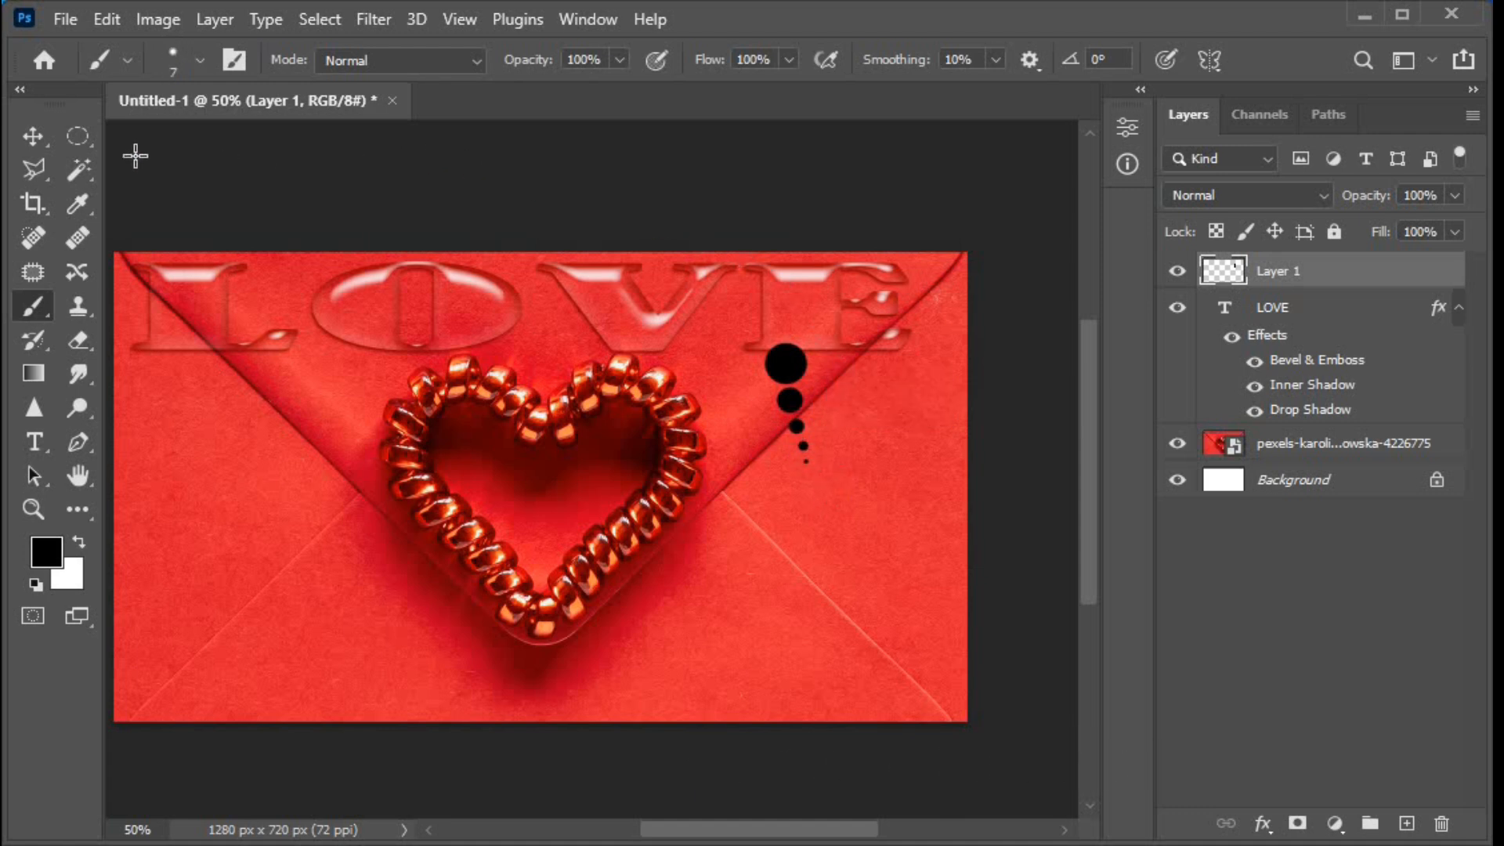
# - Set Layer 1's fill to 0% and copy all of the LOVE layer's effects onto it
pyautogui.click(35, 138)
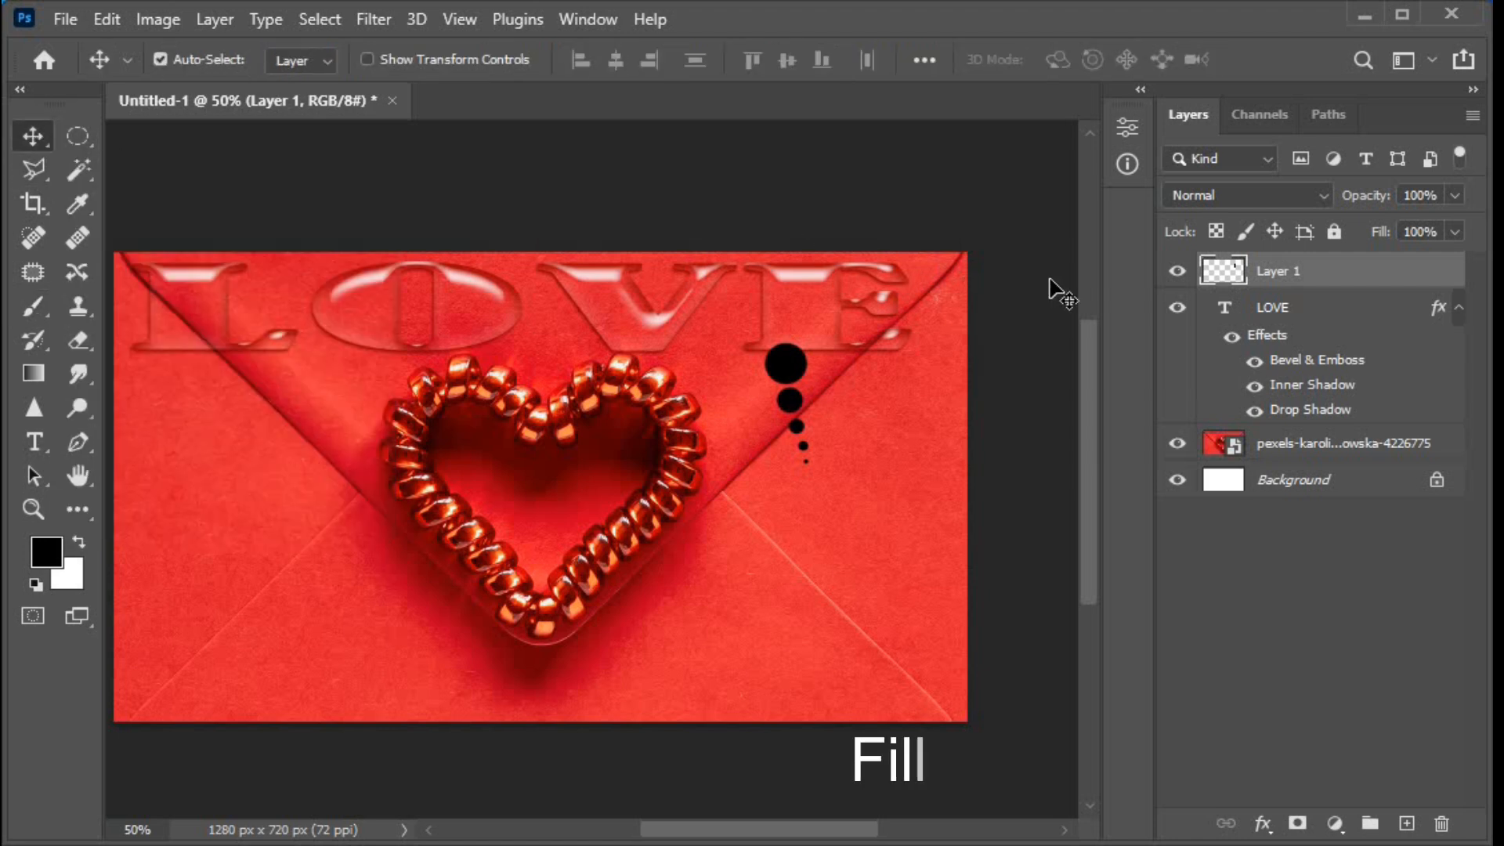
pyautogui.click(1454, 231)
pyautogui.moveTo(1451, 261); pyautogui.dragTo(1318, 266)
pyautogui.hotkey('ctrl', '0')
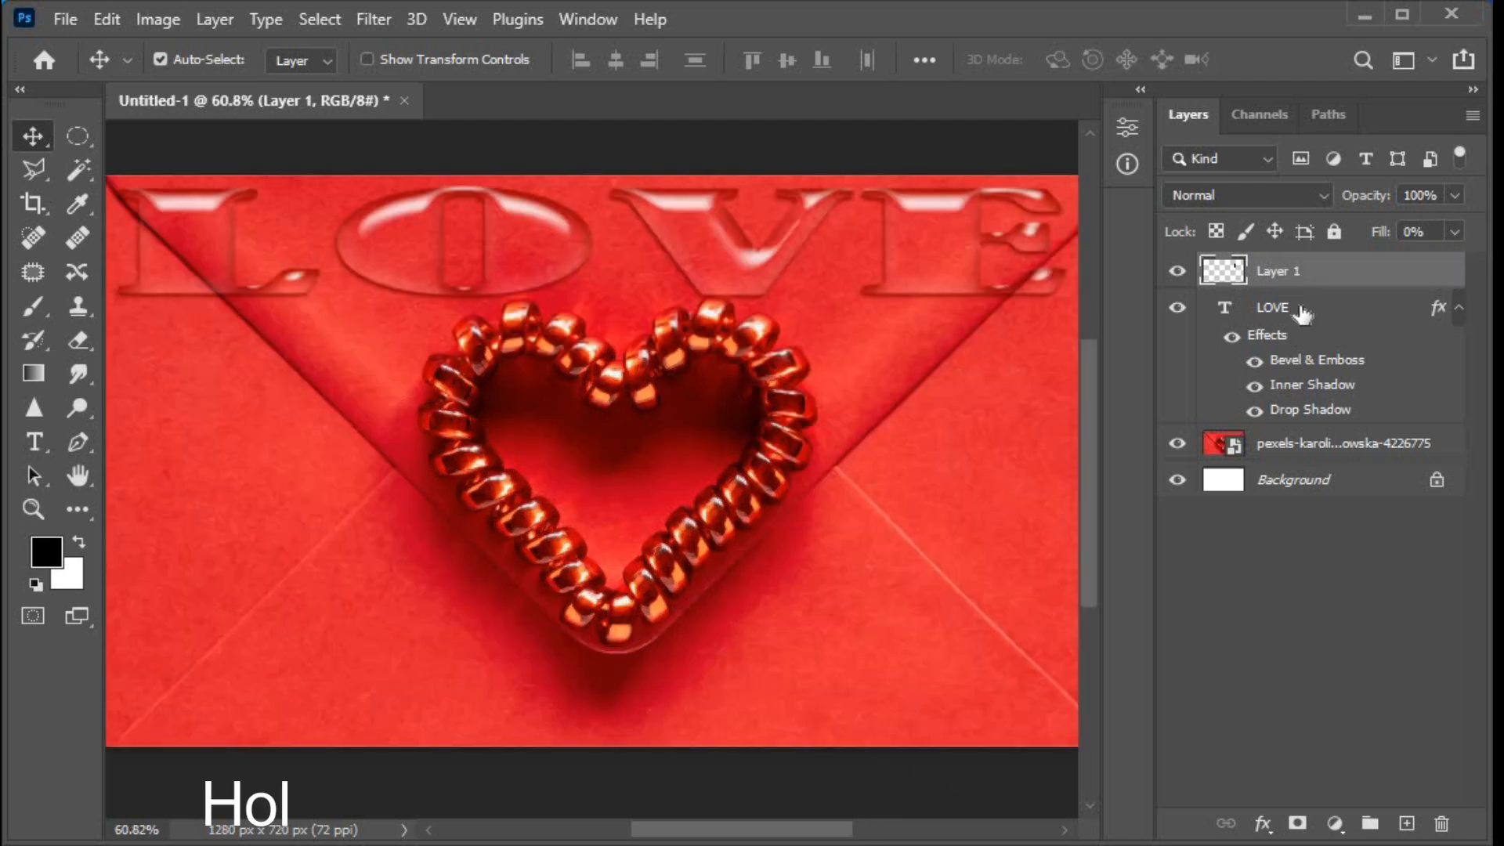
pyautogui.click(1302, 310)
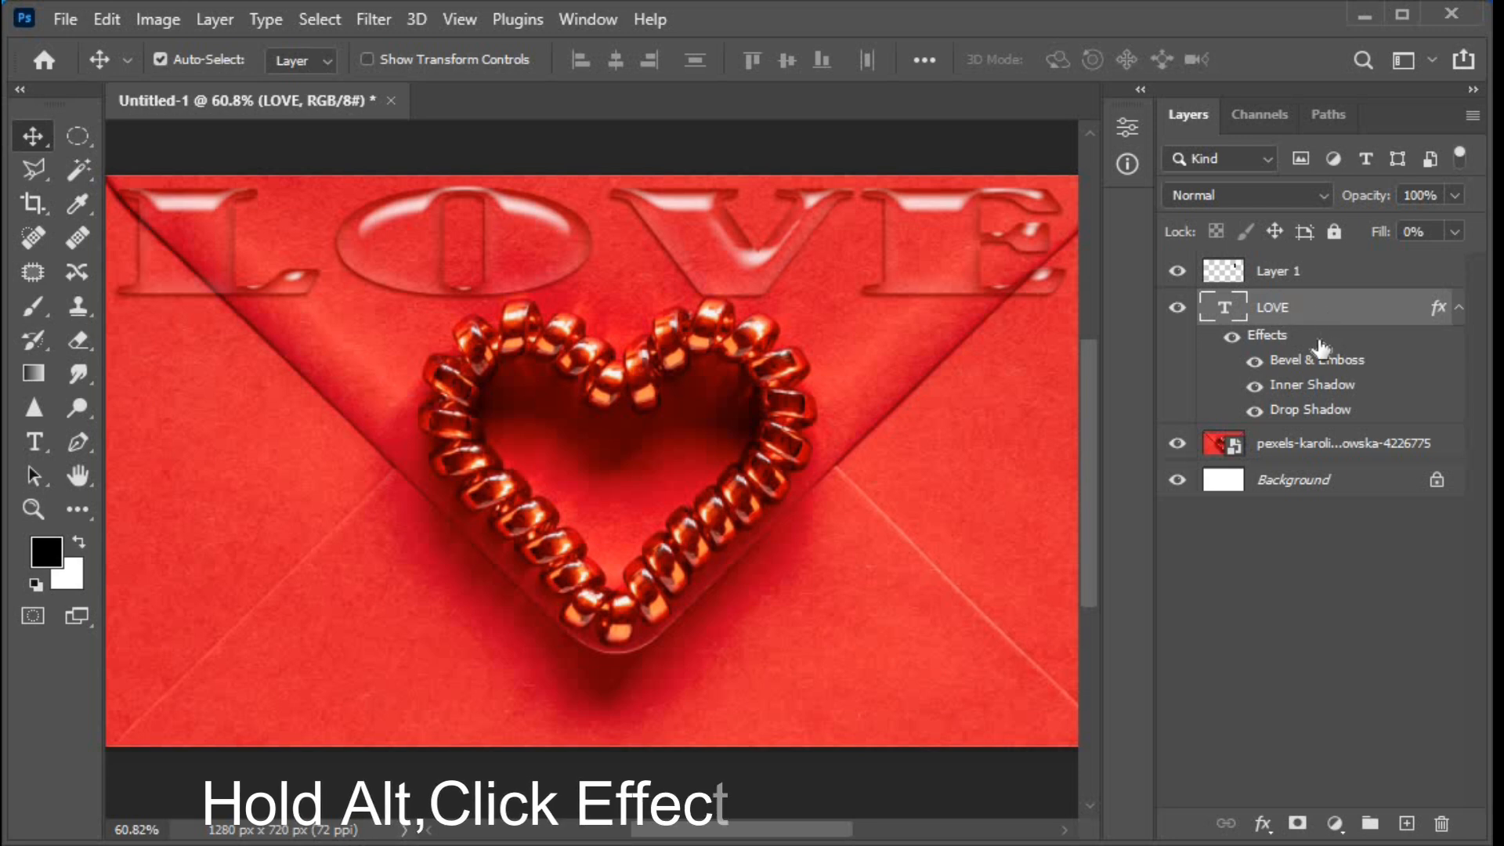
pyautogui.moveTo(1278, 345); pyautogui.dragTo(1267, 279)
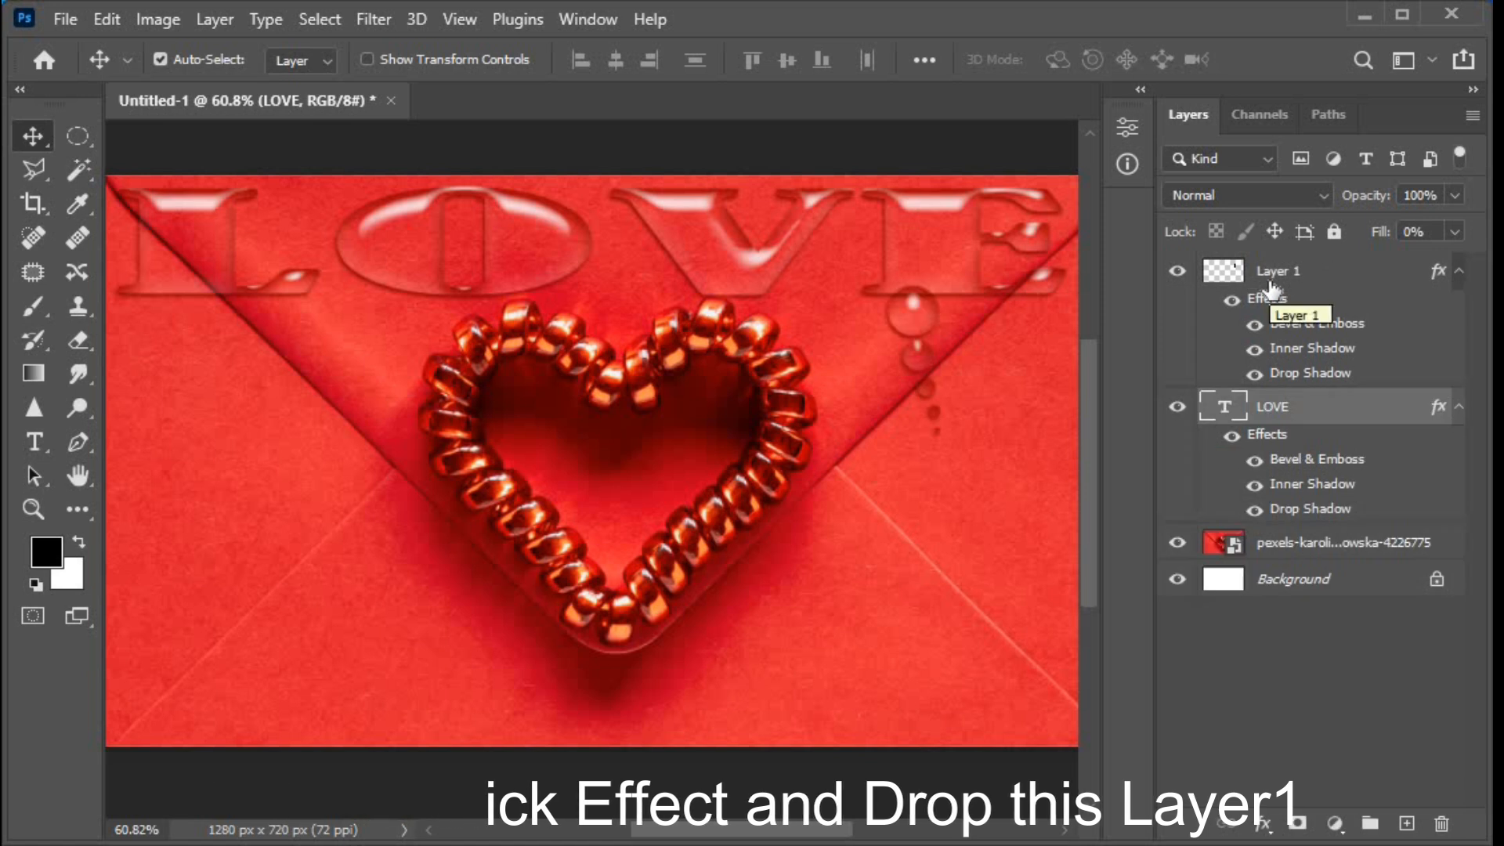